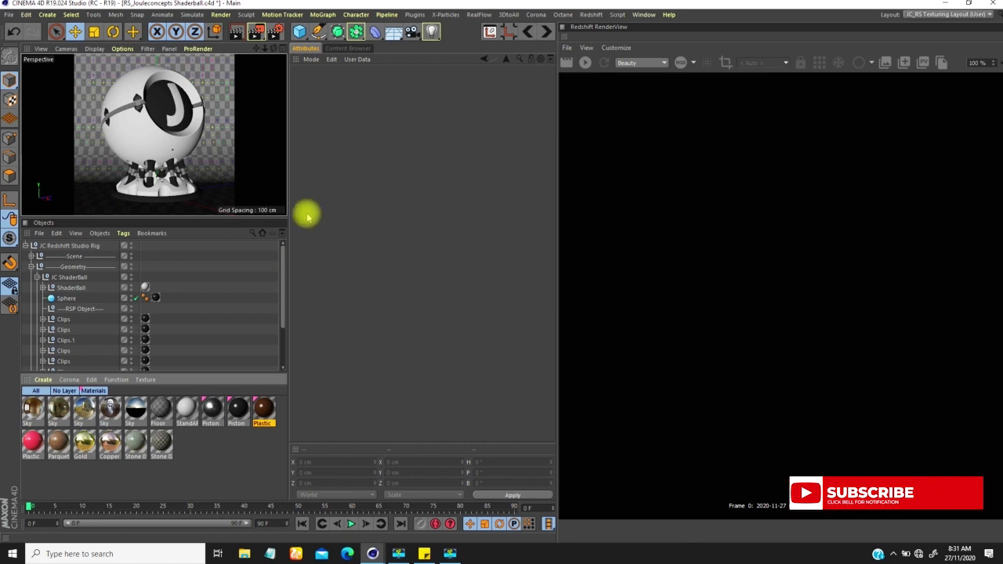
# Create a new Redshift Material in the material manager.
pyautogui.click(206, 448)
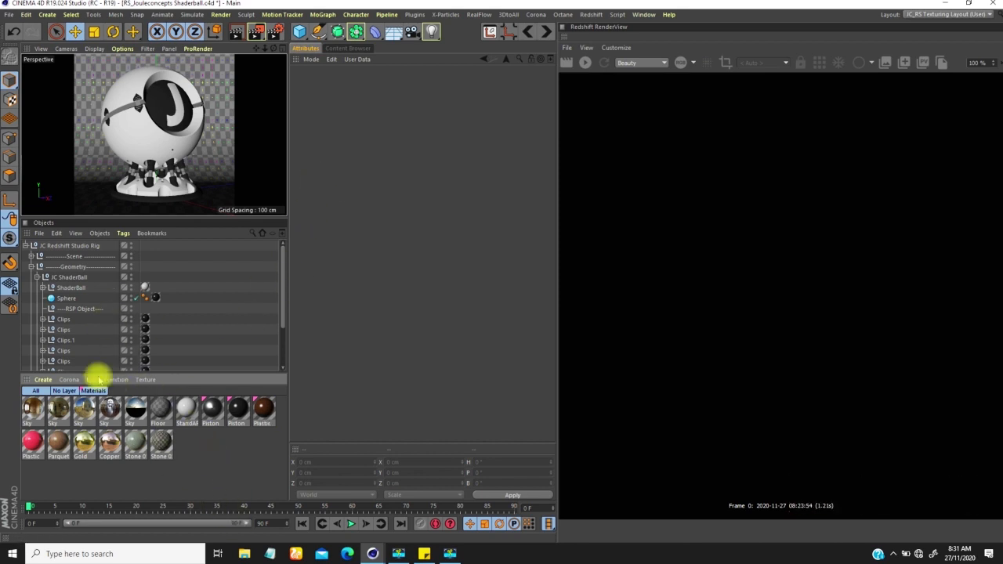
pyautogui.click(44, 379)
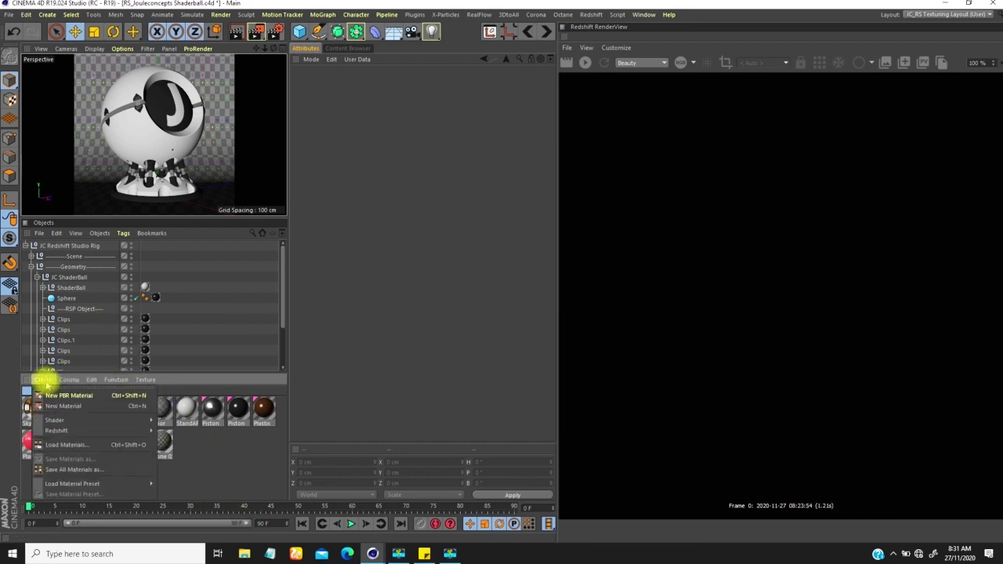
pyautogui.moveTo(83, 431)
pyautogui.moveTo(180, 430)
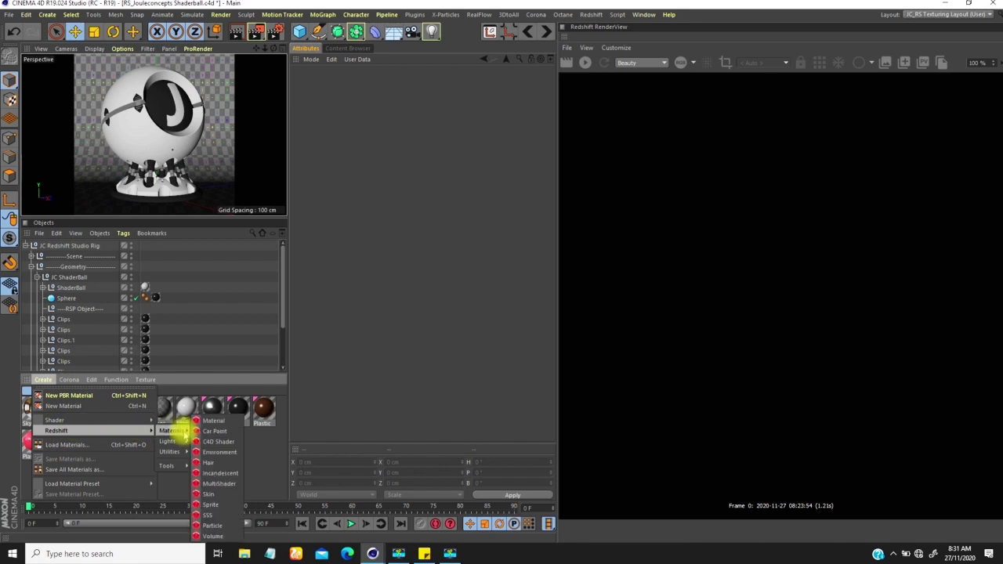
pyautogui.click(209, 422)
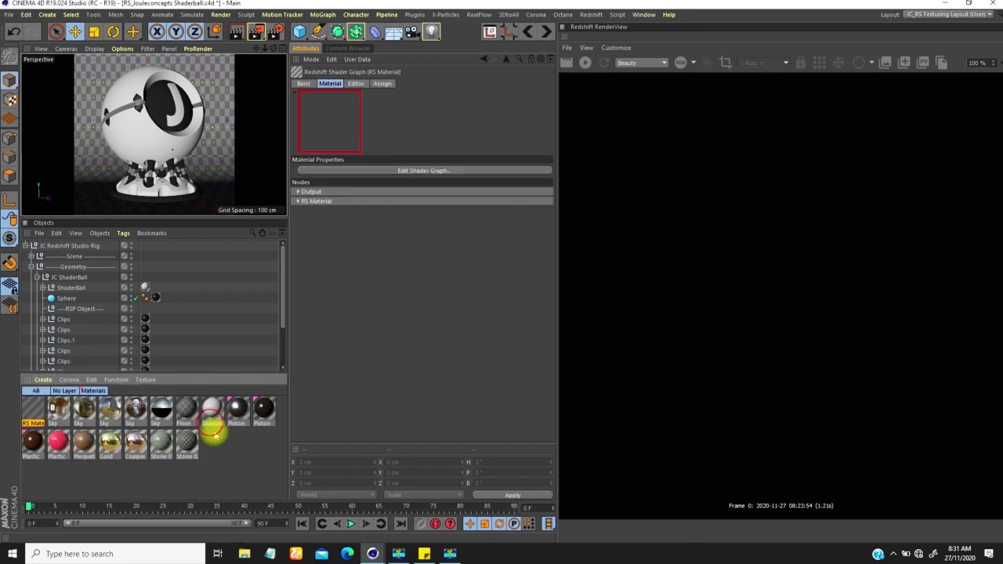
# Rename the new Redshift material Plastic 2 and apply it to the ShaderBall object.
pyautogui.doubleClick(35, 422)
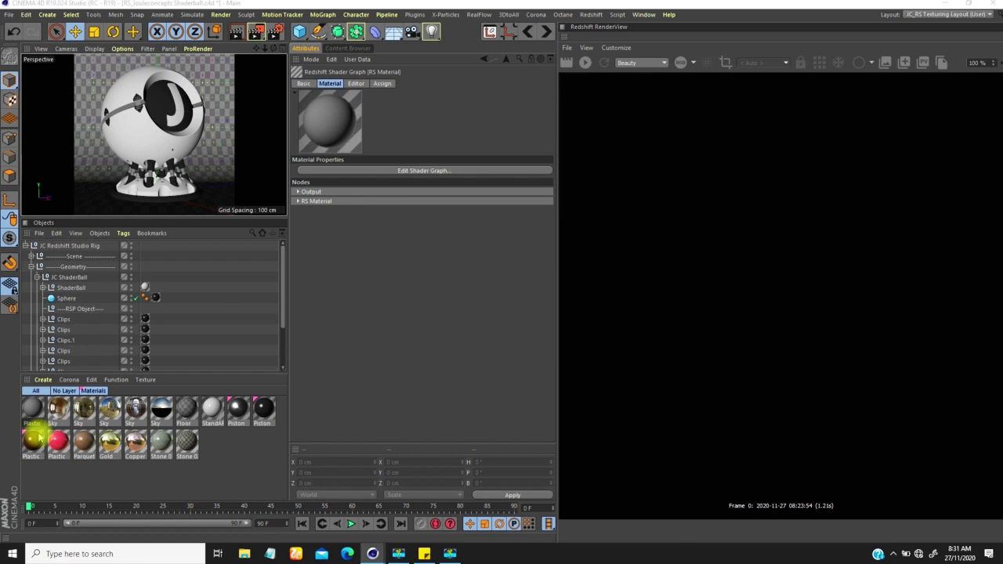
pyautogui.press('Return')
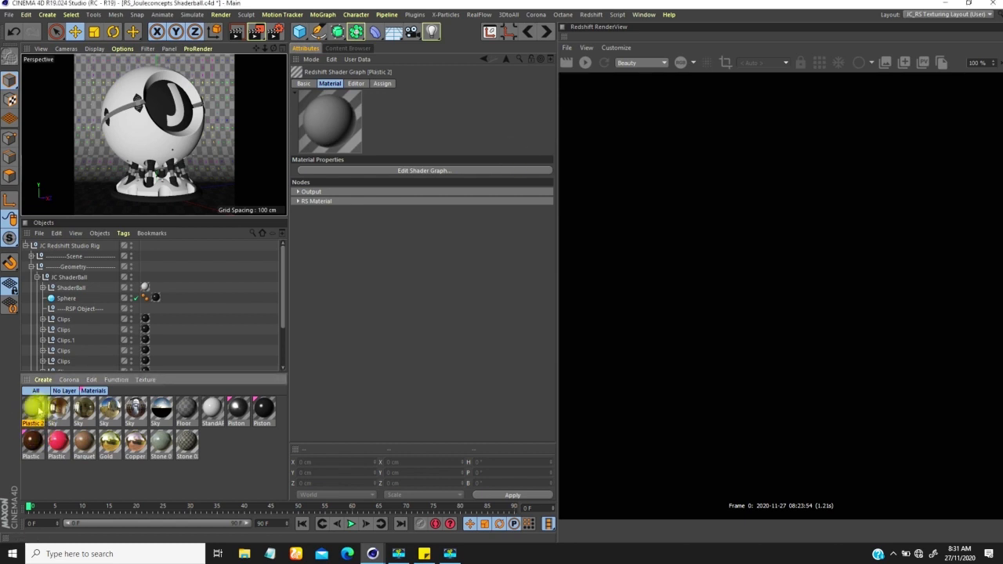
pyautogui.moveTo(32, 410); pyautogui.dragTo(147, 295)
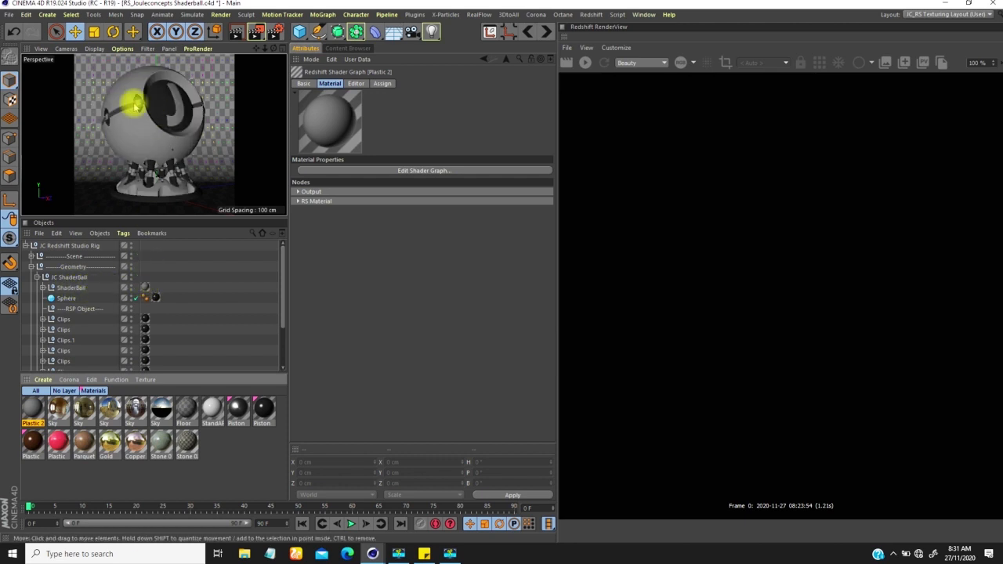
# Review the render settings, checking the chosen renderer, the output options and the Redshift GI options.
pyautogui.click(275, 32)
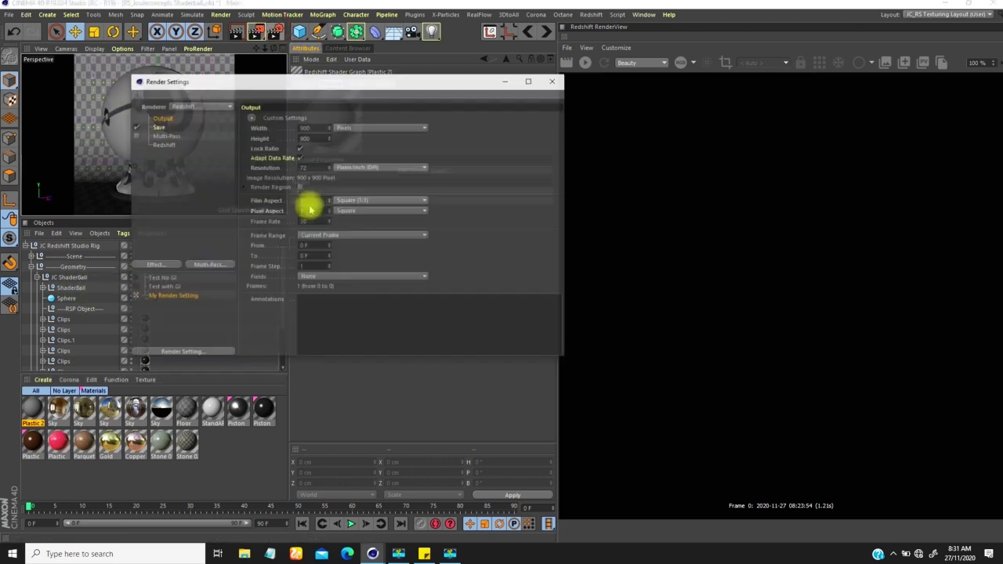
pyautogui.moveTo(206, 81); pyautogui.dragTo(209, 68)
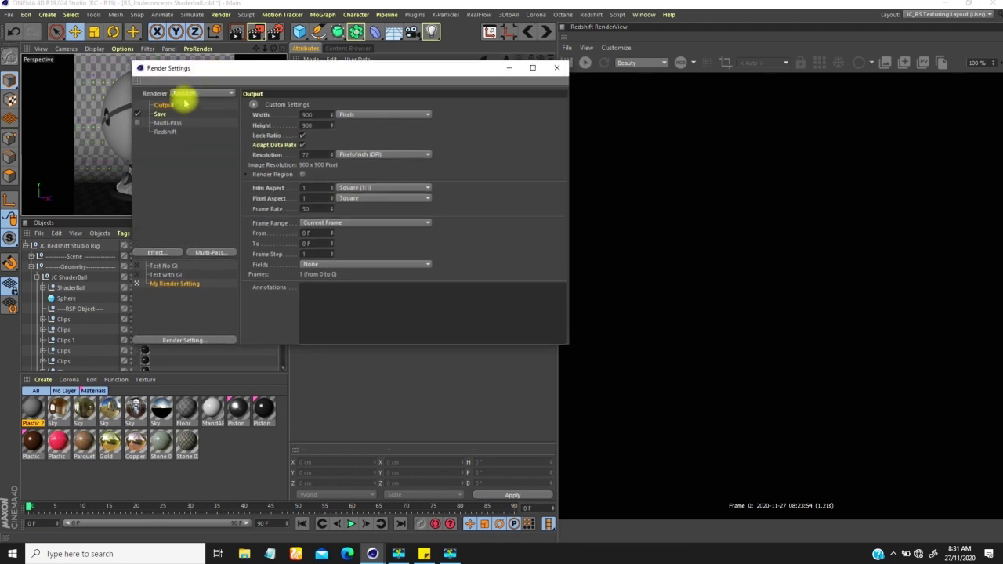
pyautogui.click(194, 94)
pyautogui.click(196, 95)
pyautogui.click(166, 132)
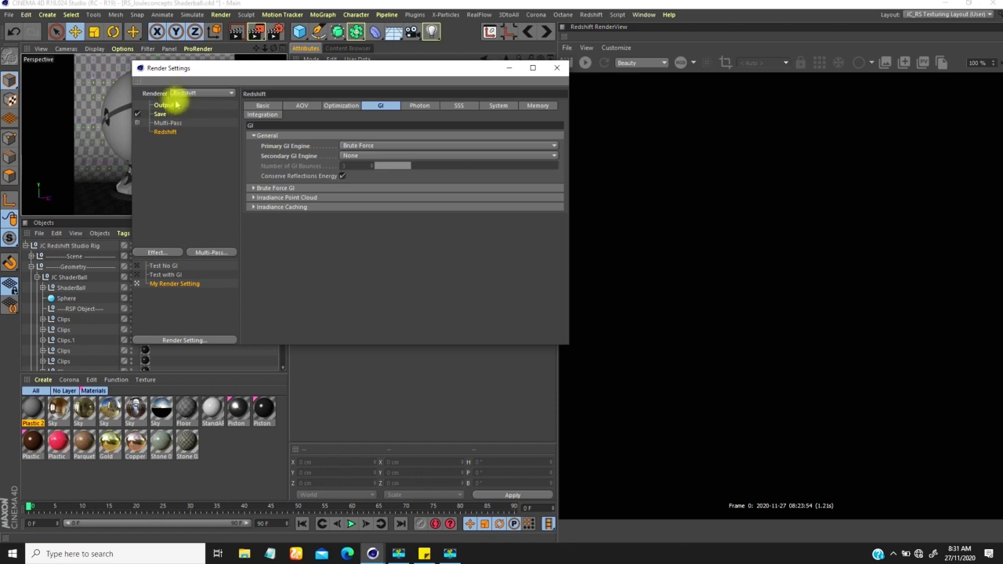
pyautogui.click(163, 105)
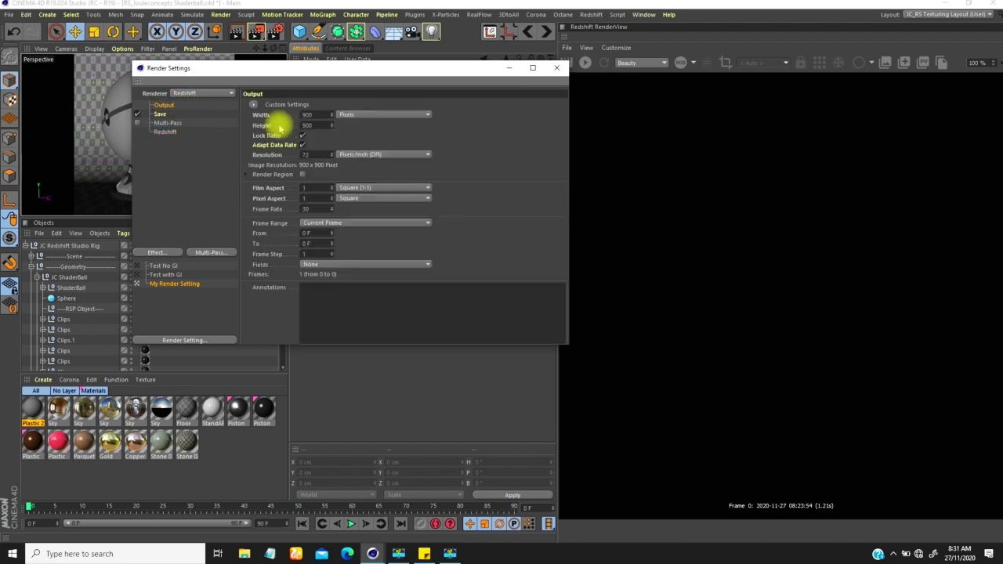
pyautogui.click(166, 132)
pyautogui.moveTo(383, 67); pyautogui.dragTo(330, 65)
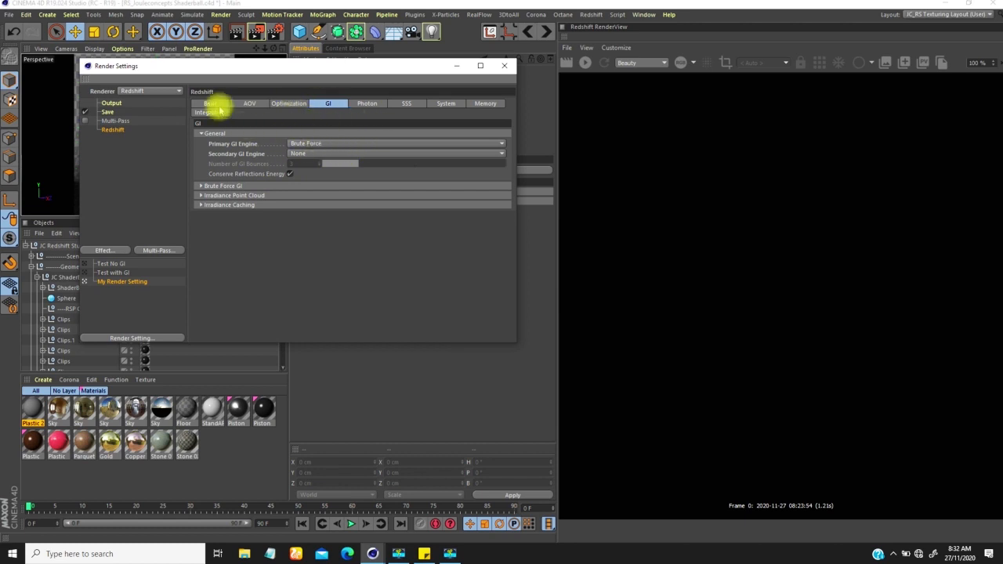
pyautogui.click(504, 65)
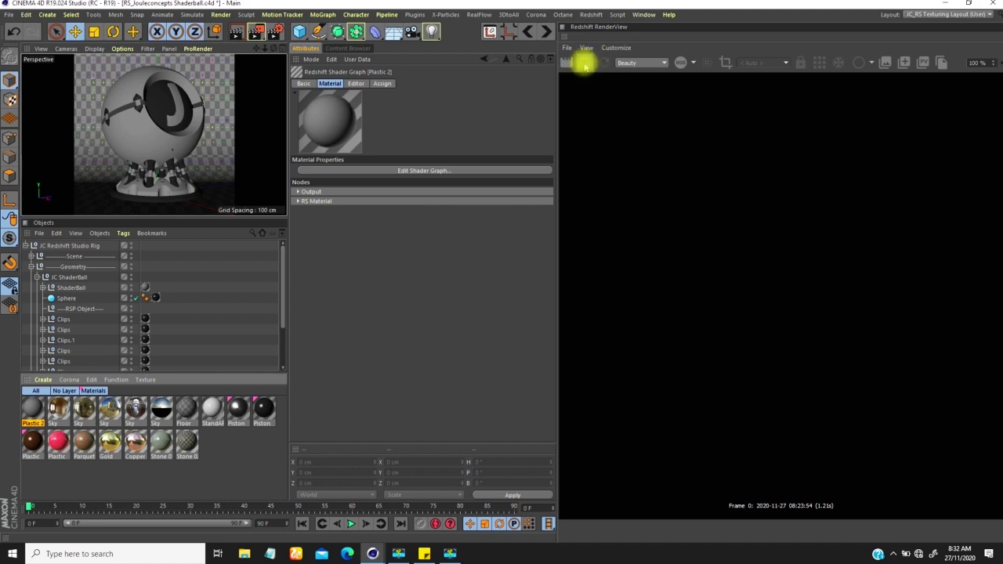
# Start the live render in Redshift RenderView and consult the primary and secondary texturing plan in Sticky Notes.
pyautogui.click(585, 64)
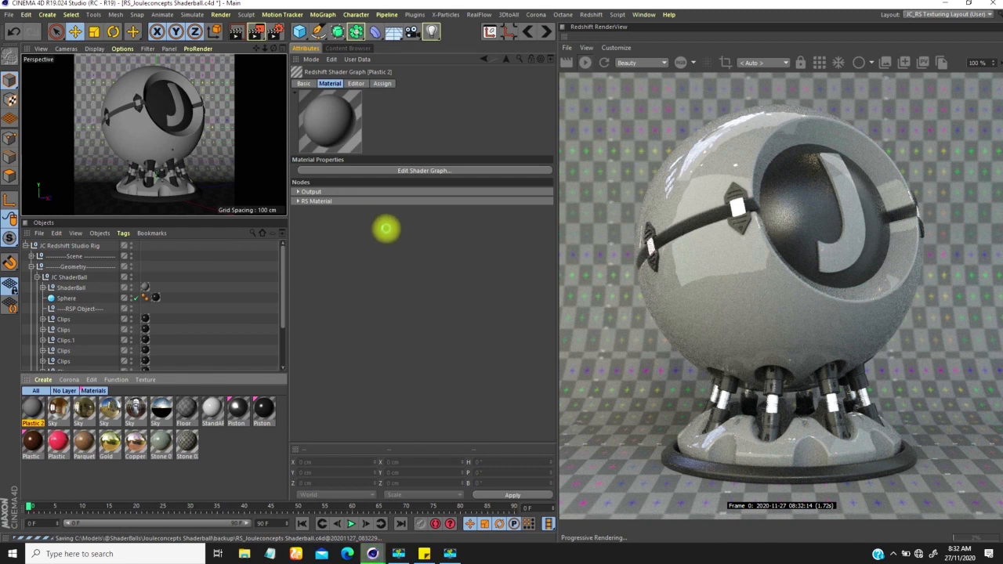
pyautogui.click(424, 553)
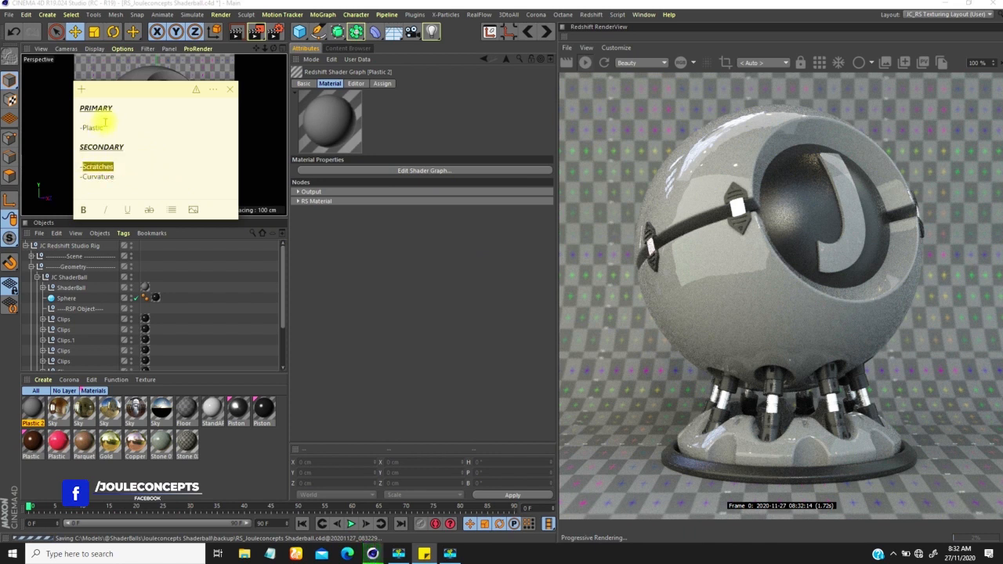
pyautogui.moveTo(117, 166); pyautogui.dragTo(100, 179)
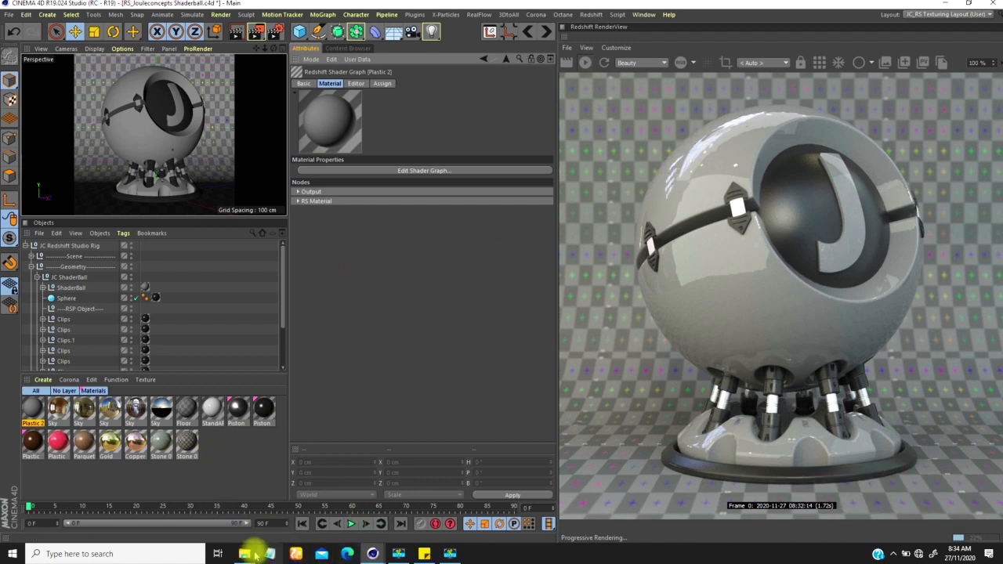
pyautogui.click(941, 59)
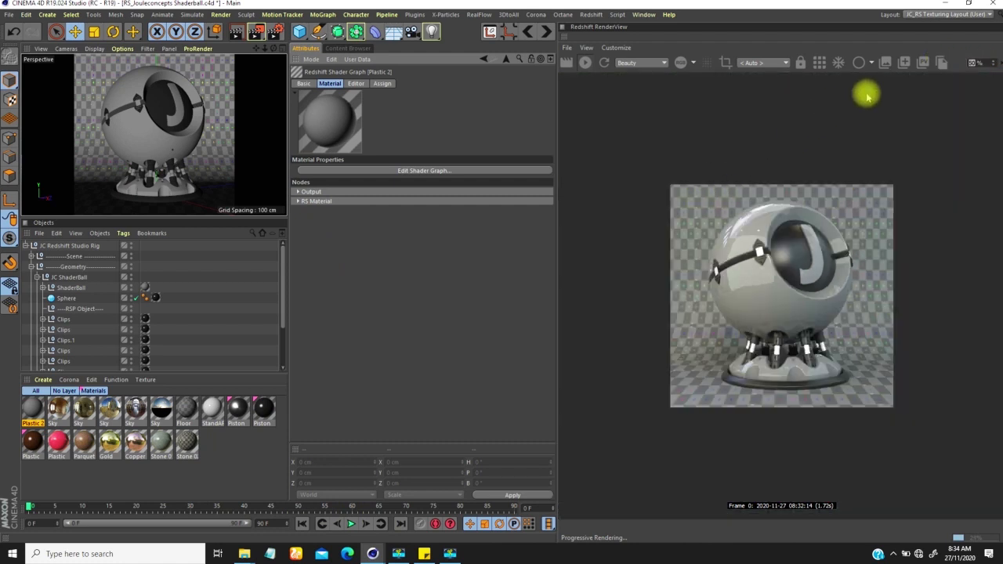
pyautogui.click(937, 58)
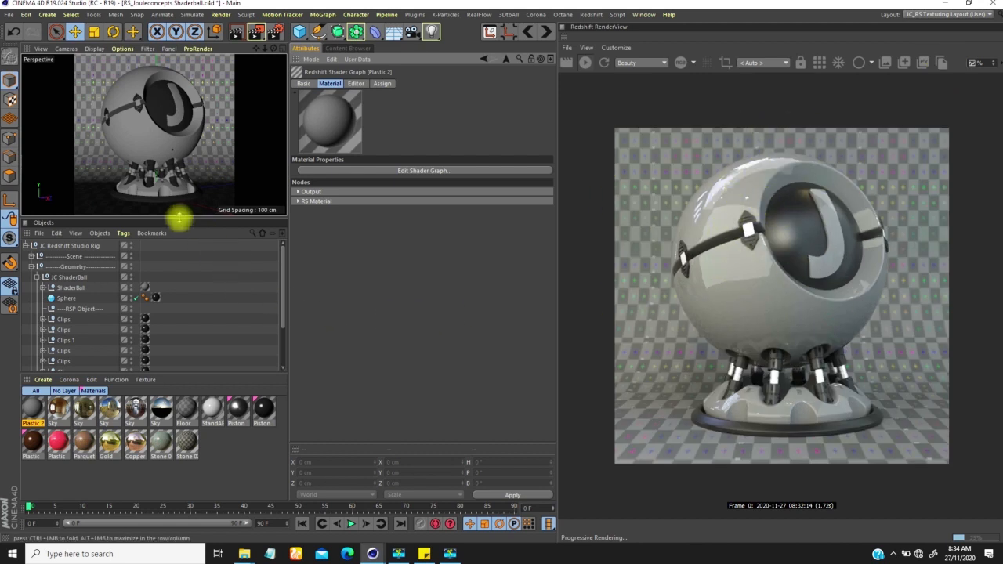
# Open the shader graph of the Plastic 2 material and select its RS Material node.
pyautogui.click(35, 405)
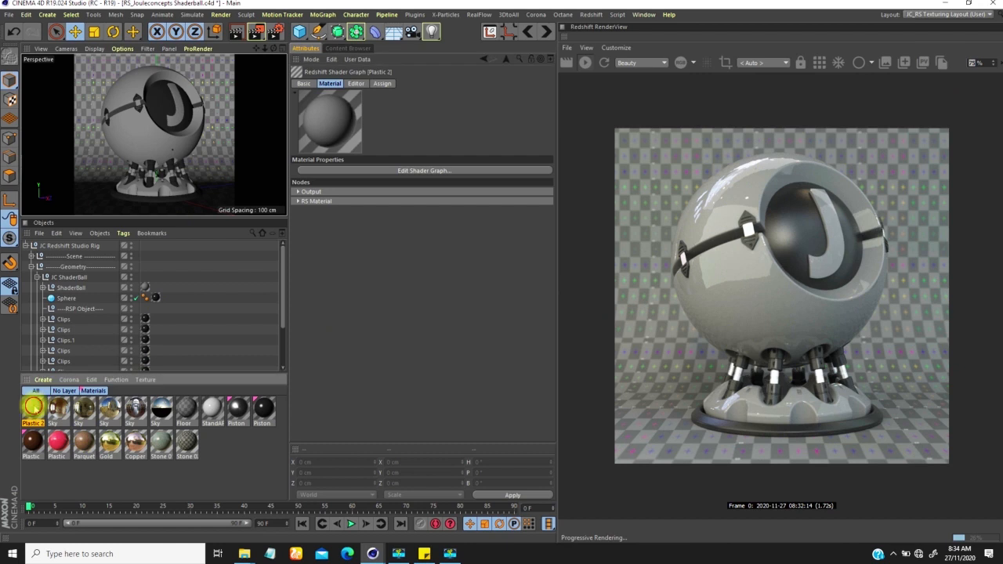
pyautogui.doubleClick(33, 405)
pyautogui.click(254, 186)
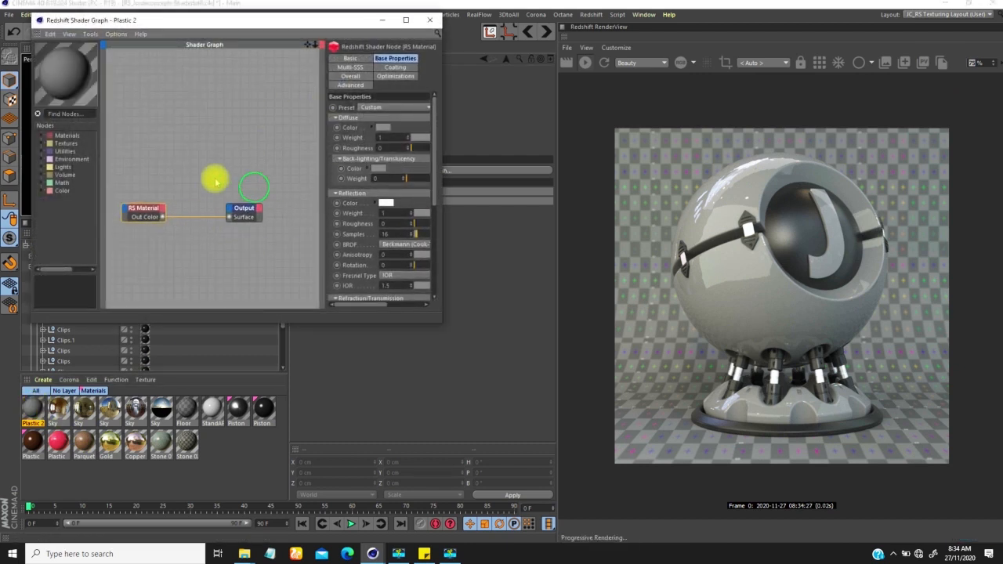
pyautogui.moveTo(216, 188); pyautogui.dragTo(217, 150, button='middle')
pyautogui.click(160, 170)
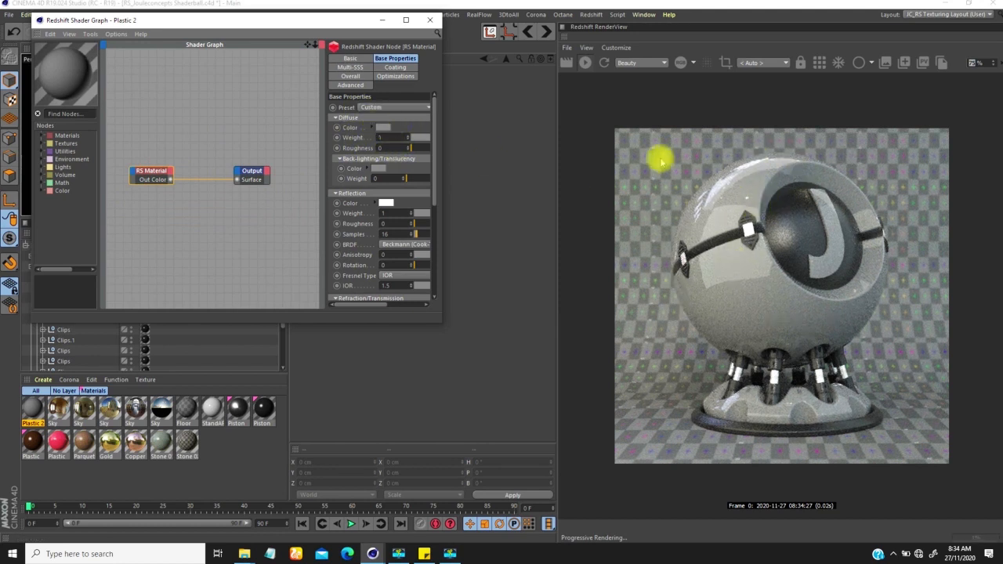
# Set the RS Material's diffuse color to a bright blue with H 197°, S 62% and V 95%.
pyautogui.click(383, 128)
pyautogui.click(406, 129)
pyautogui.moveTo(405, 148)
pyautogui.mouseDown()
pyautogui.moveTo(466, 147)
pyautogui.moveTo(417, 142)
pyautogui.mouseUp()
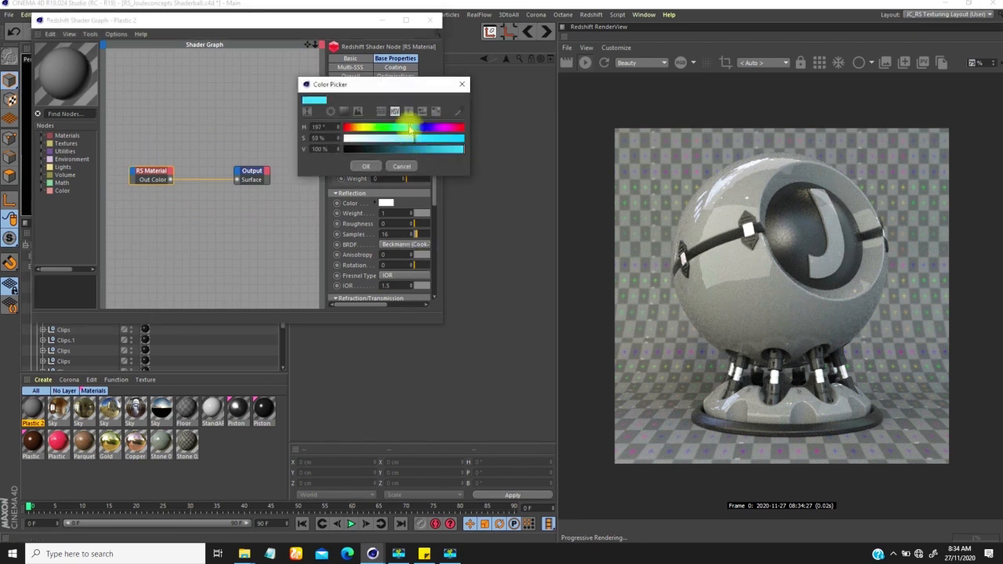
pyautogui.moveTo(406, 126); pyautogui.dragTo(411, 127)
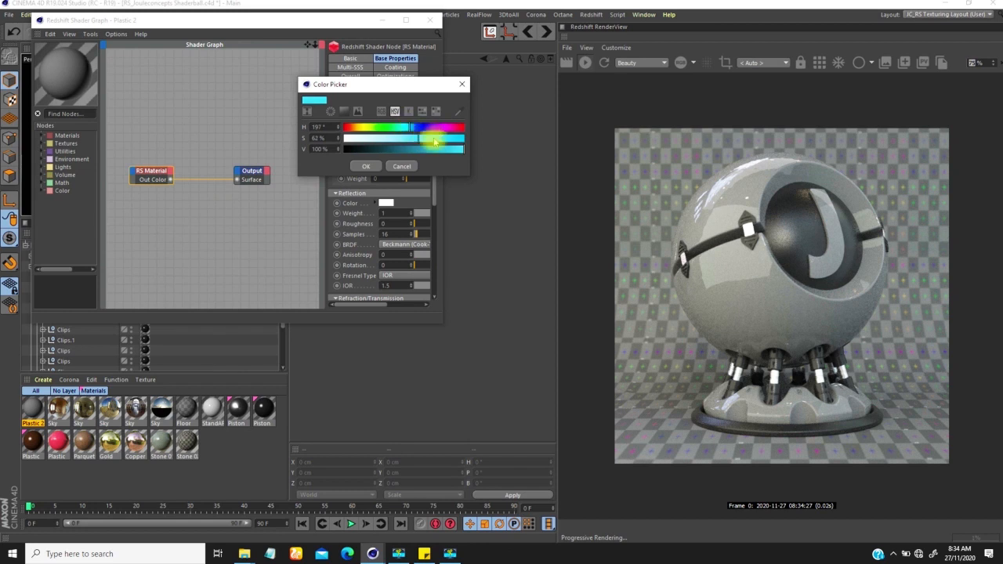
pyautogui.click(459, 148)
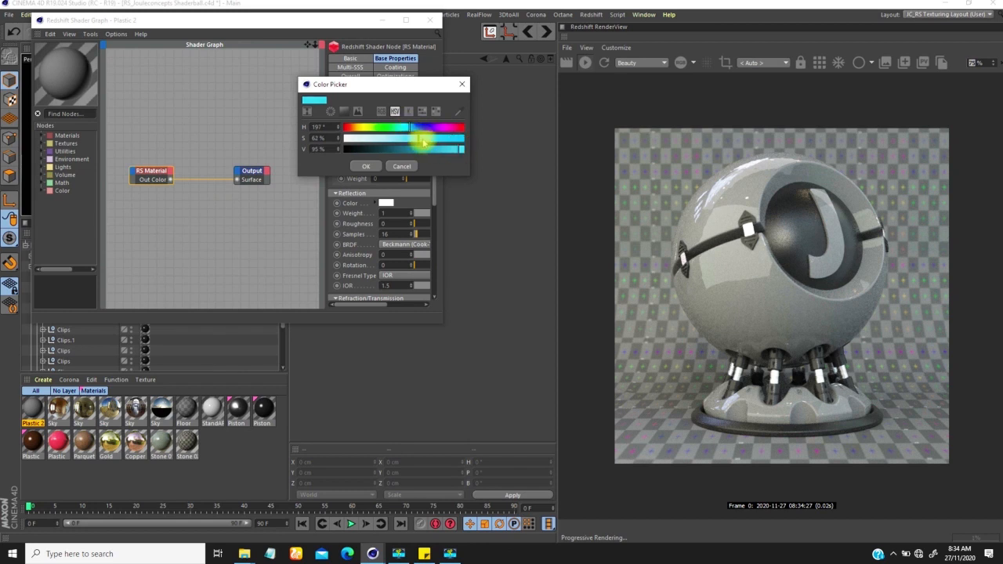
pyautogui.click(366, 167)
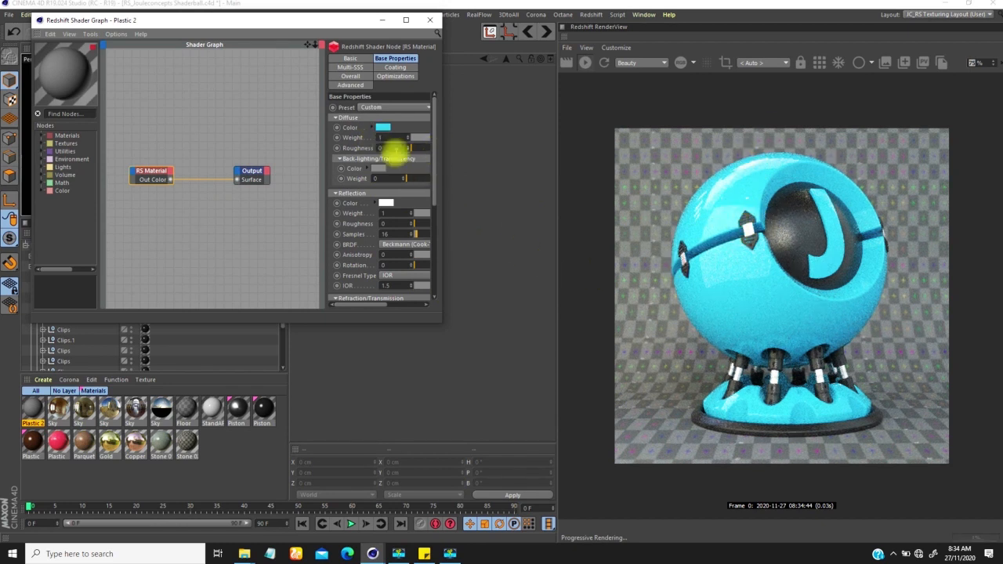
# Set the RS Material's reflection IOR to 1.47.
pyautogui.moveTo(436, 156)
pyautogui.mouseDown()
pyautogui.moveTo(440, 184)
pyautogui.moveTo(436, 150)
pyautogui.mouseUp()
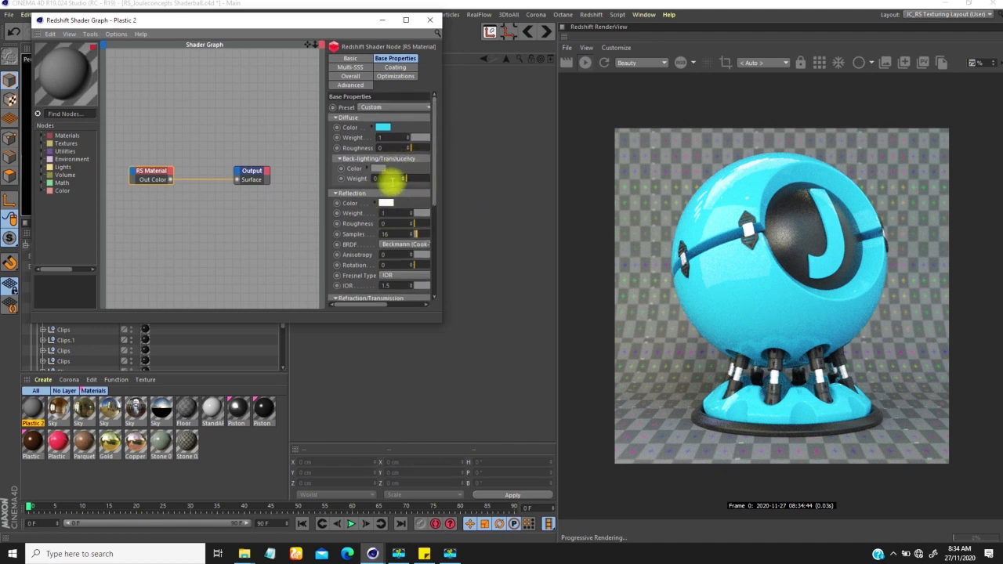
pyautogui.moveTo(375, 305)
pyautogui.mouseDown()
pyautogui.moveTo(387, 304)
pyautogui.moveTo(376, 306)
pyautogui.mouseUp()
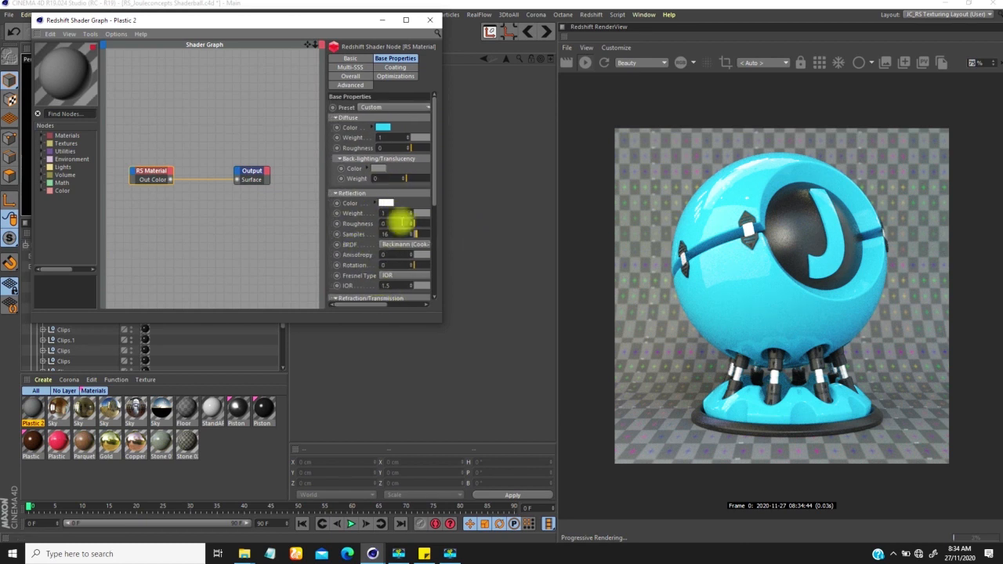
pyautogui.moveTo(435, 174); pyautogui.dragTo(370, 222)
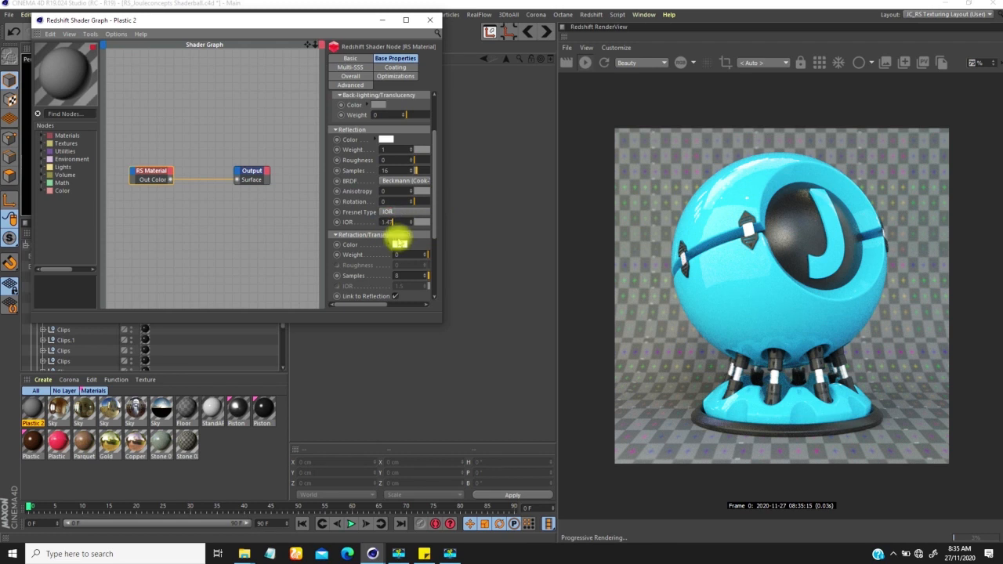
# Set the RS Material's reflection roughness to 0.07.
pyautogui.moveTo(436, 159); pyautogui.dragTo(437, 123)
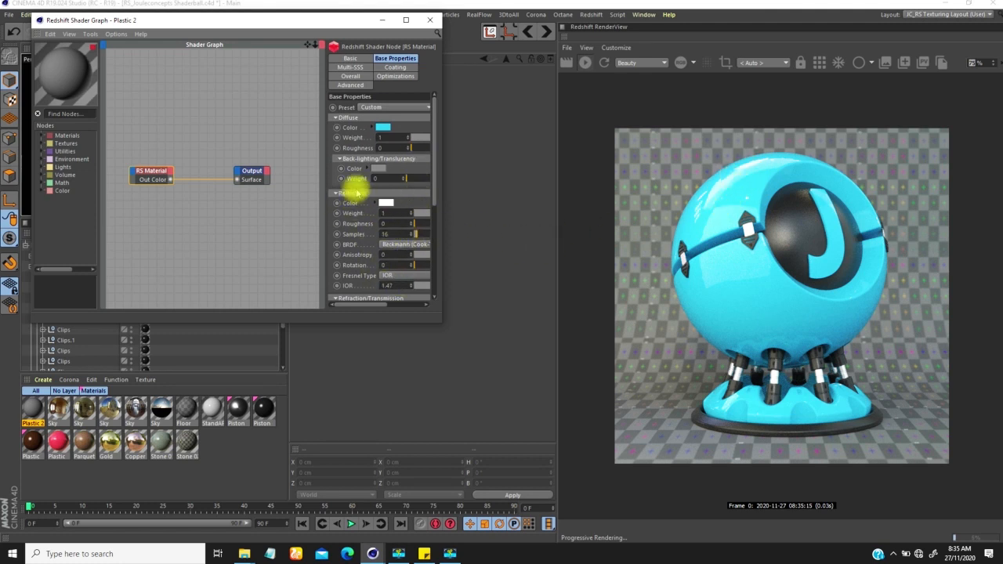
pyautogui.moveTo(371, 302); pyautogui.dragTo(381, 305)
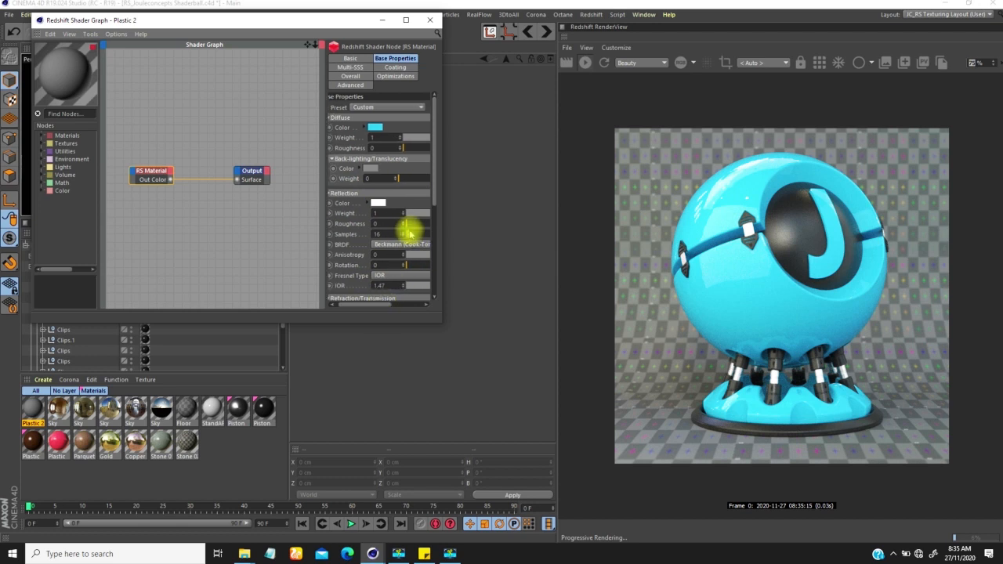
pyautogui.moveTo(407, 226); pyautogui.dragTo(454, 220)
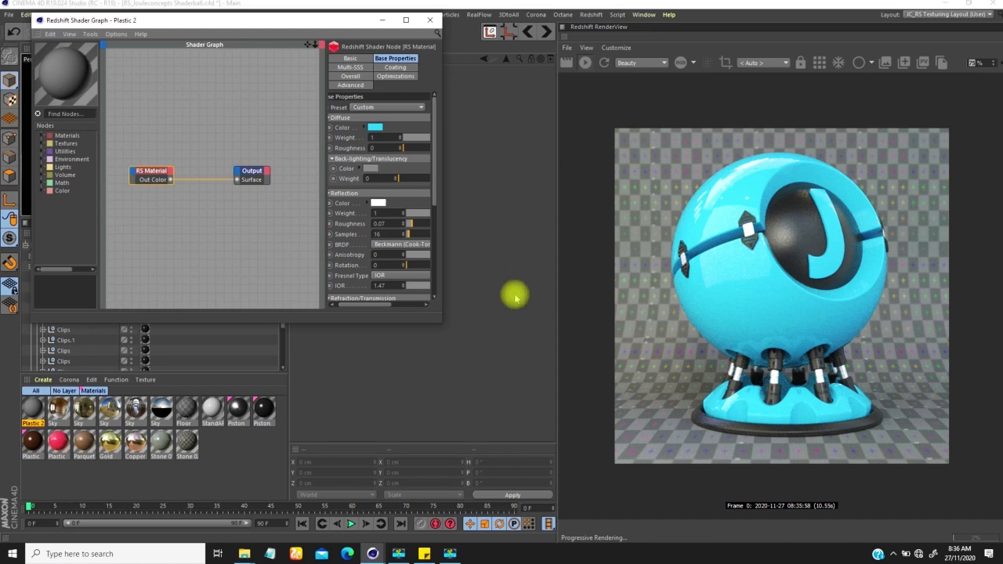
pyautogui.moveTo(437, 171); pyautogui.dragTo(425, 128)
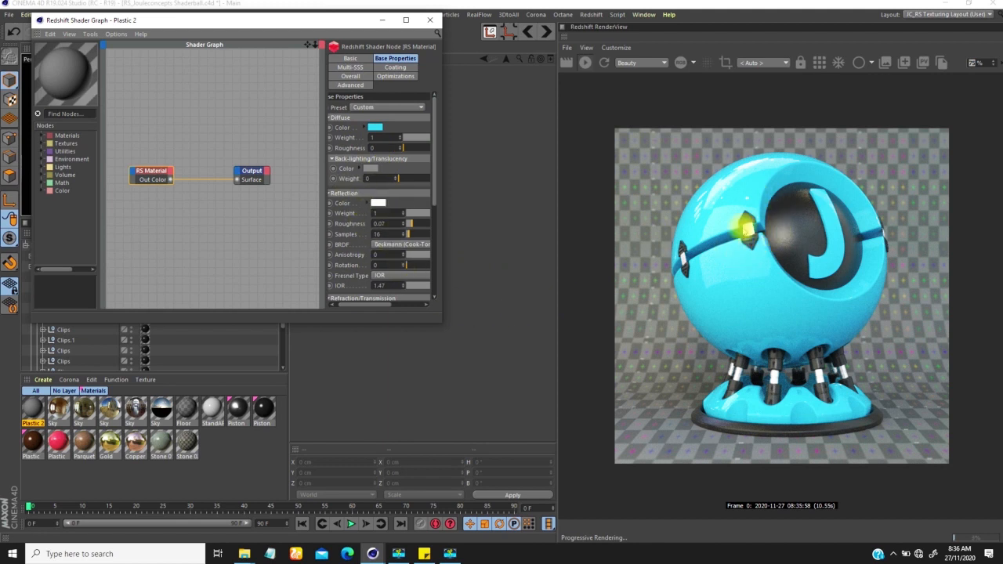
# Add a Curvature texture node to the graph and connect its Out to the Output node's Surface.
pyautogui.moveTo(197, 226); pyautogui.dragTo(219, 215, button='middle')
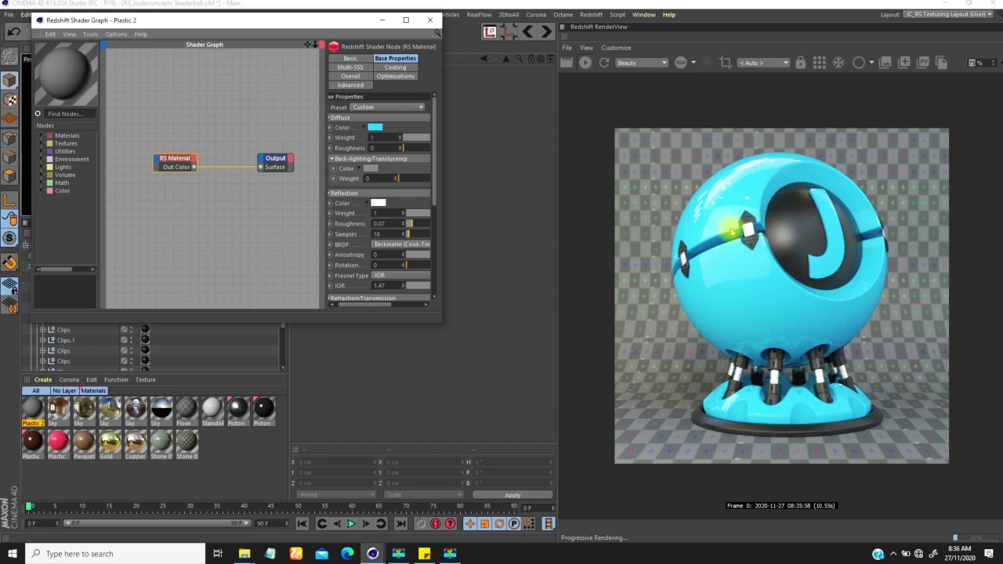
pyautogui.moveTo(198, 228)
pyautogui.mouseDown(button='middle')
pyautogui.moveTo(227, 243)
pyautogui.moveTo(203, 231)
pyautogui.mouseUp(button='middle')
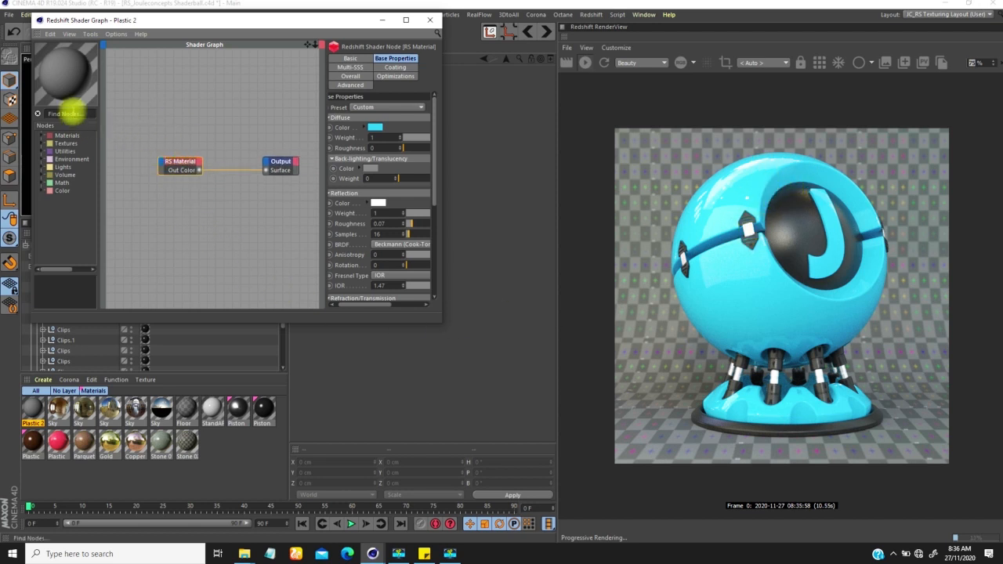
pyautogui.write('curva')
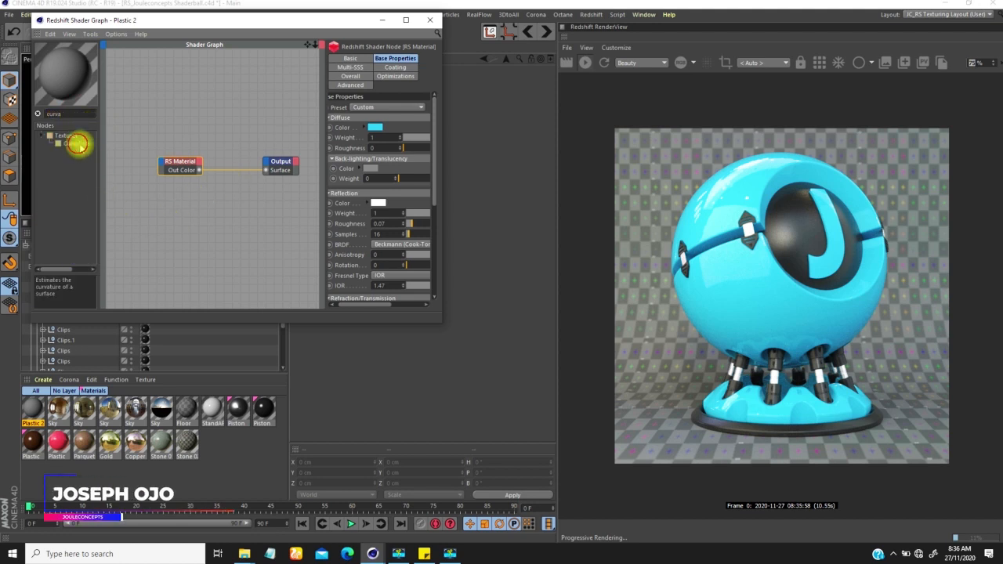
pyautogui.moveTo(78, 144); pyautogui.dragTo(193, 149)
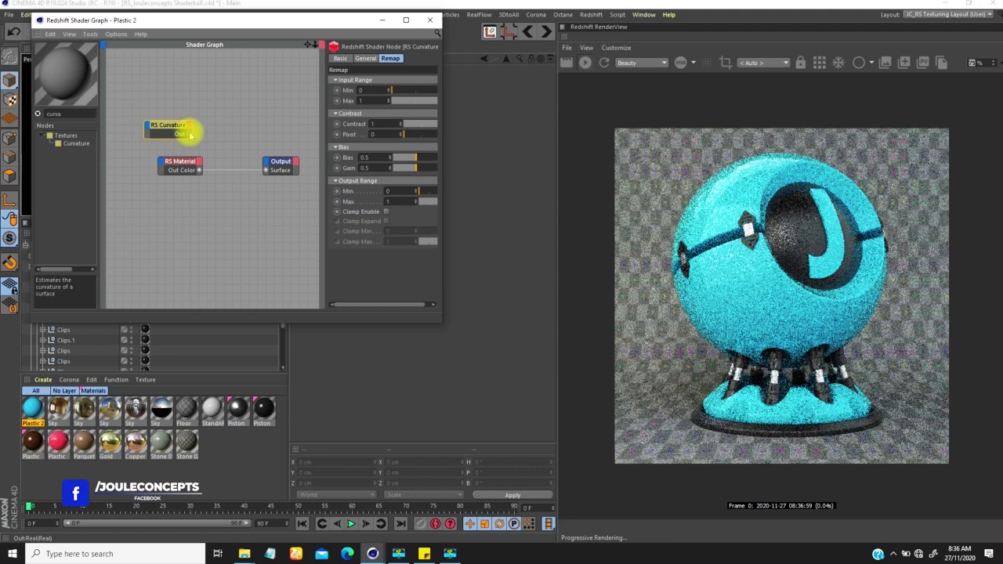
pyautogui.moveTo(205, 139); pyautogui.dragTo(268, 170)
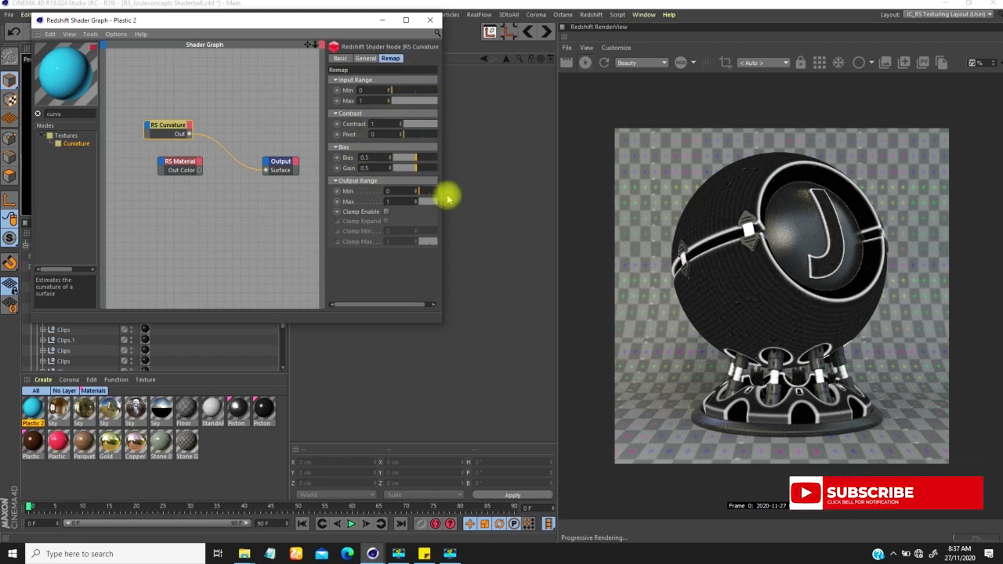
# Compare the RS Curvature node's Concave, Convex (AL Curvature) and Concave (AL Curvature) modes on the shader ball, and return the mode to Convex.
pyautogui.click(366, 60)
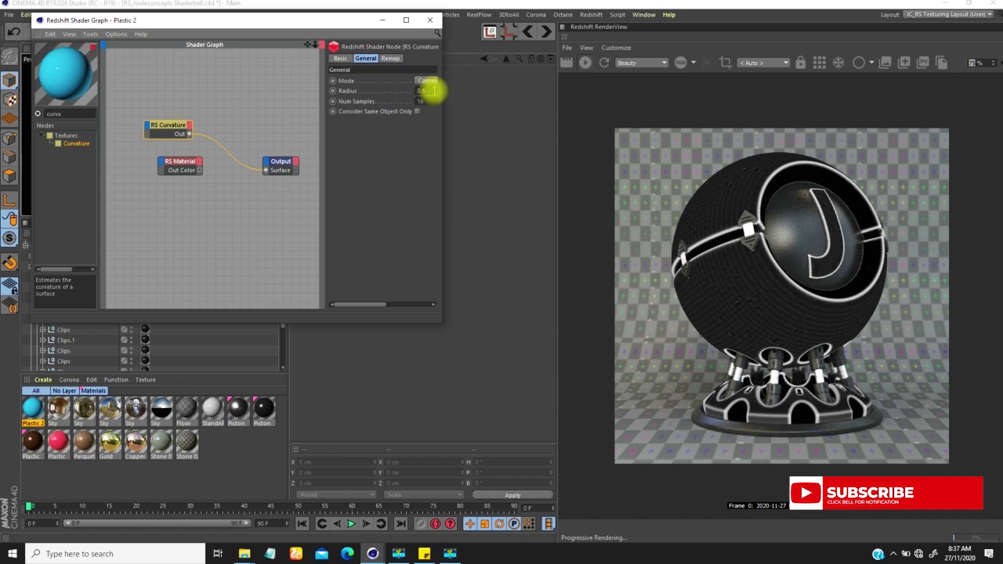
pyautogui.moveTo(387, 304); pyautogui.dragTo(384, 301)
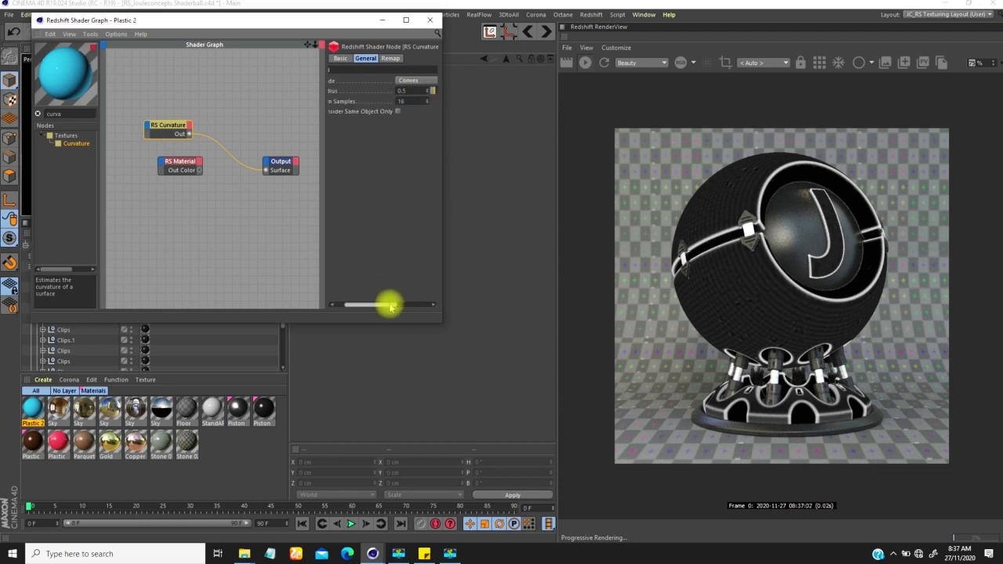
pyautogui.click(415, 81)
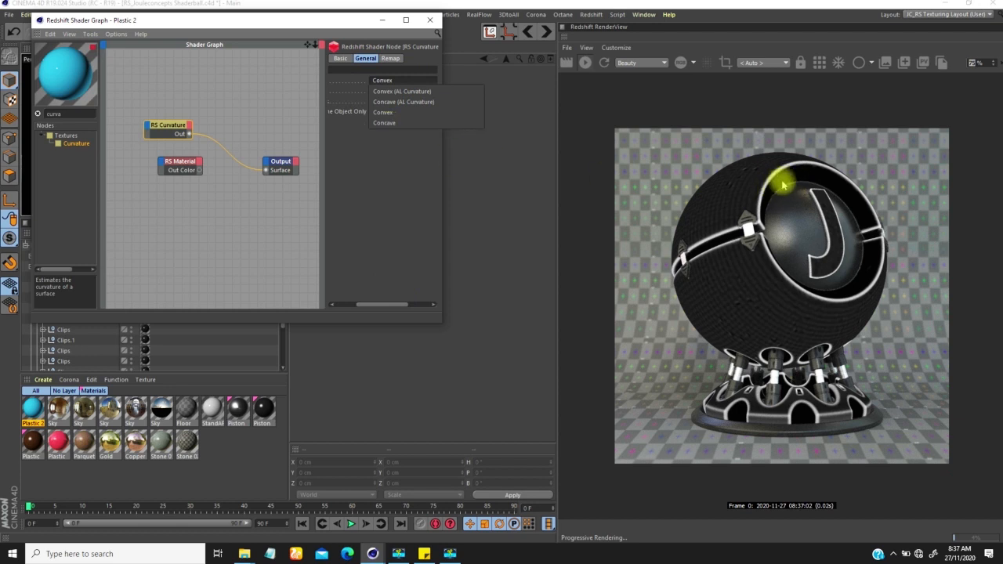
pyautogui.click(389, 122)
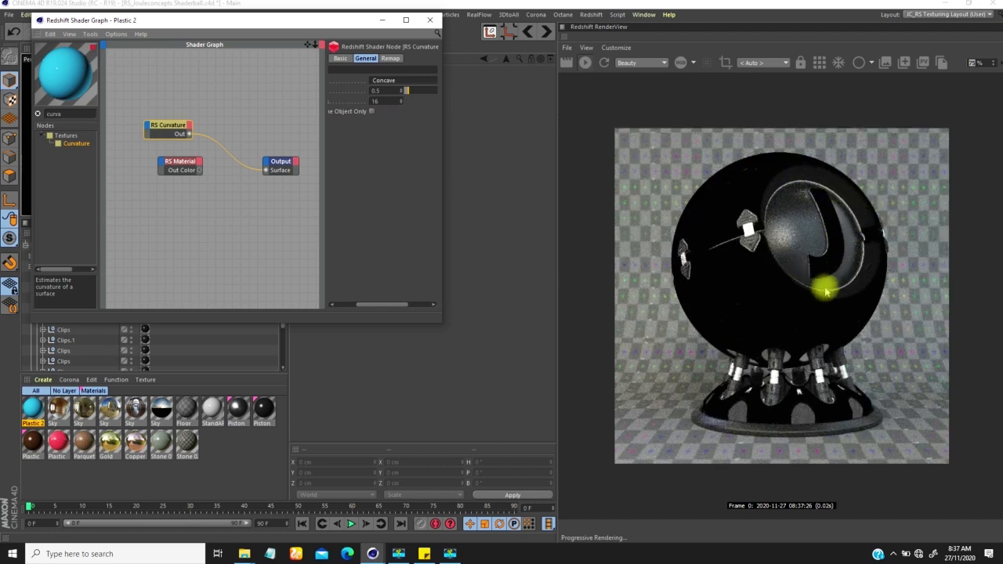
pyautogui.click(393, 81)
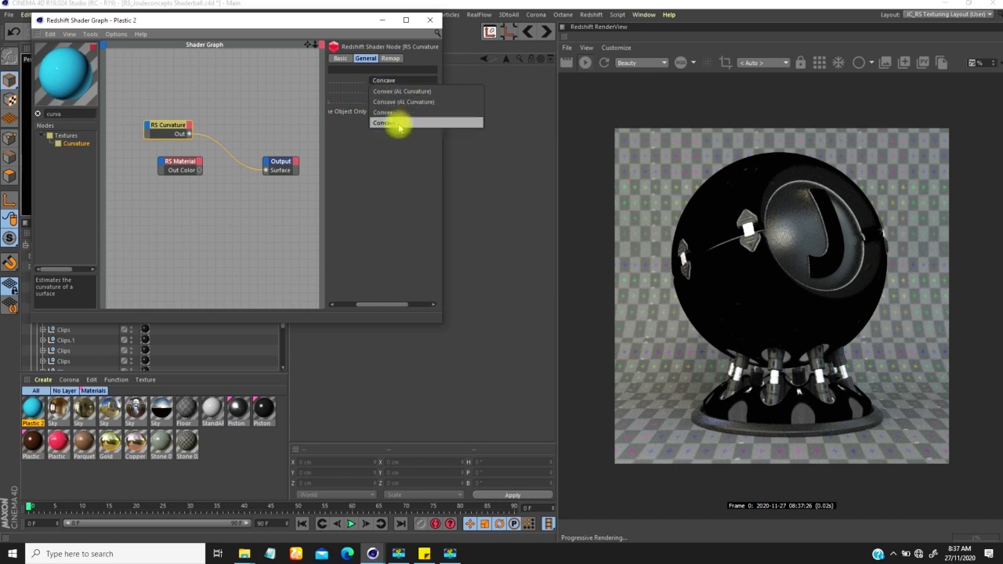
pyautogui.click(385, 112)
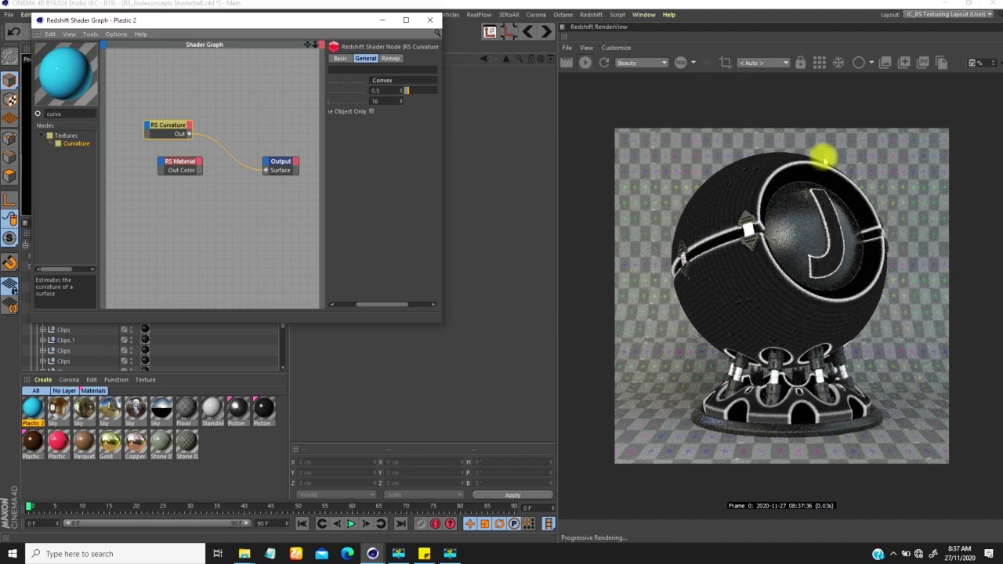
pyautogui.click(383, 80)
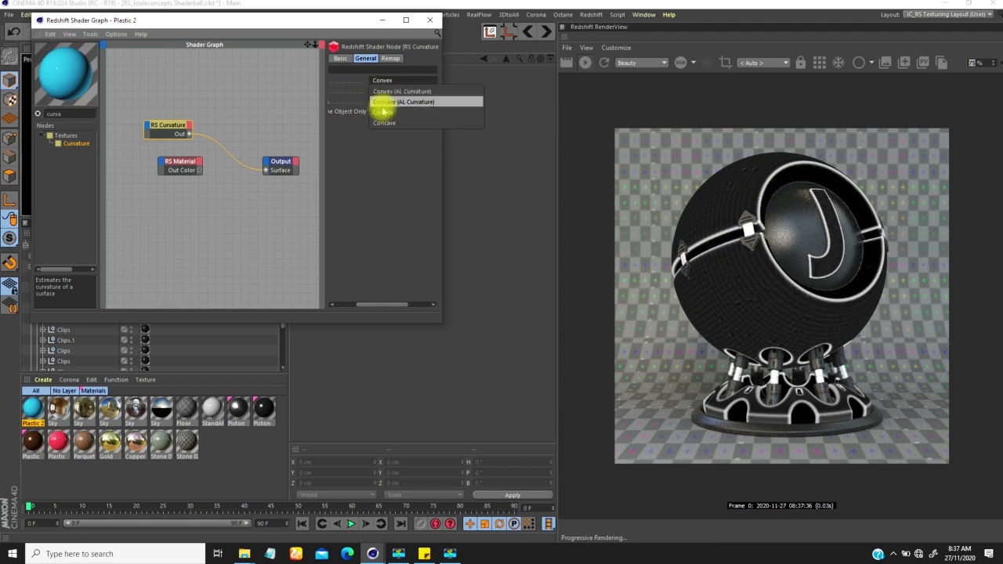
pyautogui.click(399, 92)
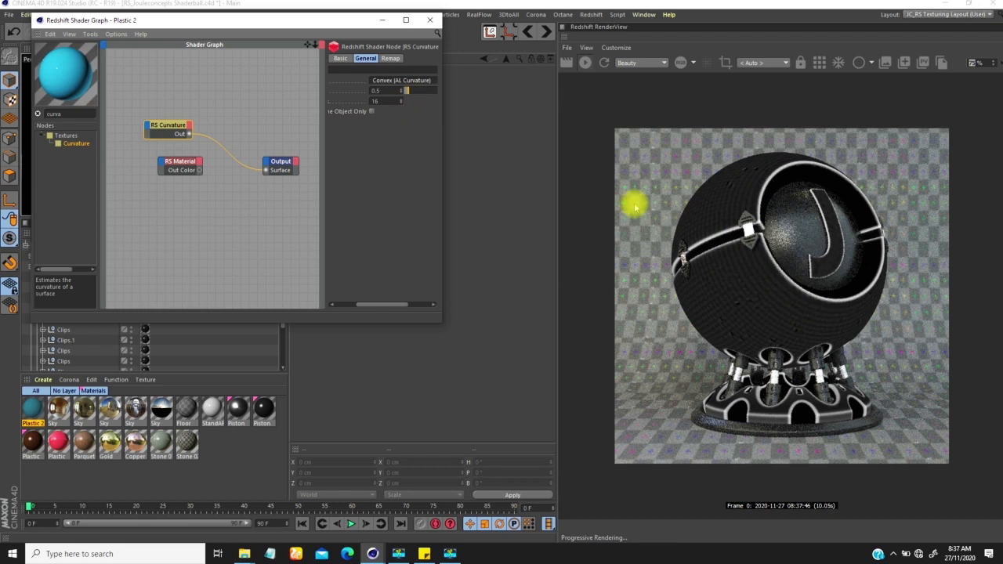
pyautogui.click(402, 86)
pyautogui.click(392, 101)
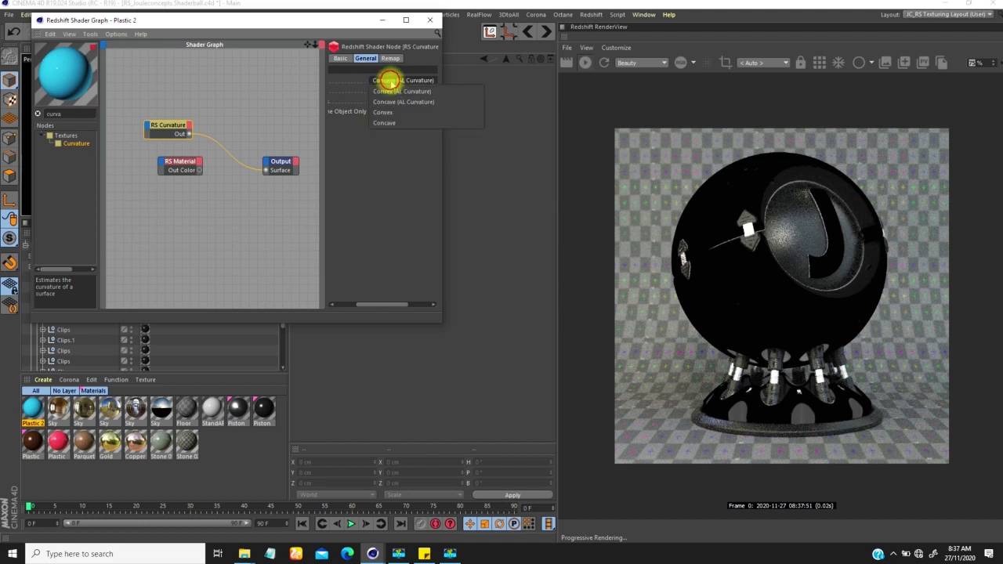
pyautogui.click(386, 114)
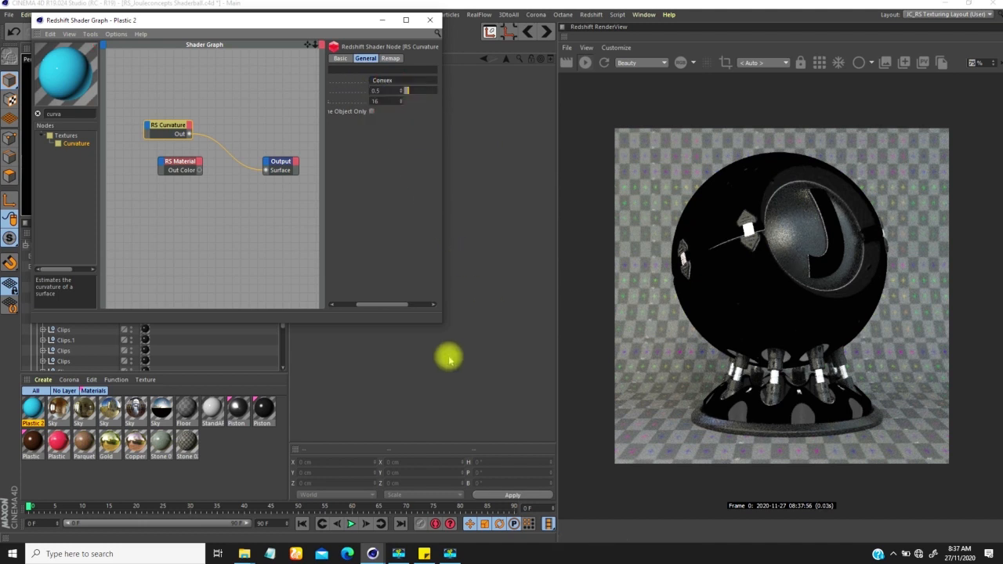
# Try a larger curvature Radius on the RS Curvature node, and set the Radius to 0.45.
pyautogui.moveTo(394, 305)
pyautogui.mouseDown()
pyautogui.moveTo(370, 306)
pyautogui.moveTo(400, 305)
pyautogui.mouseUp()
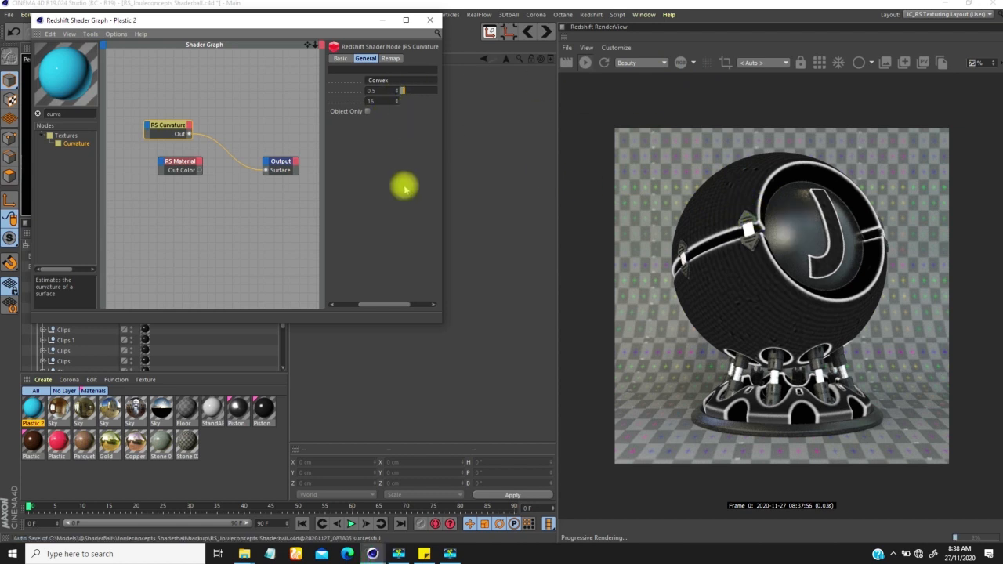
pyautogui.click(380, 89)
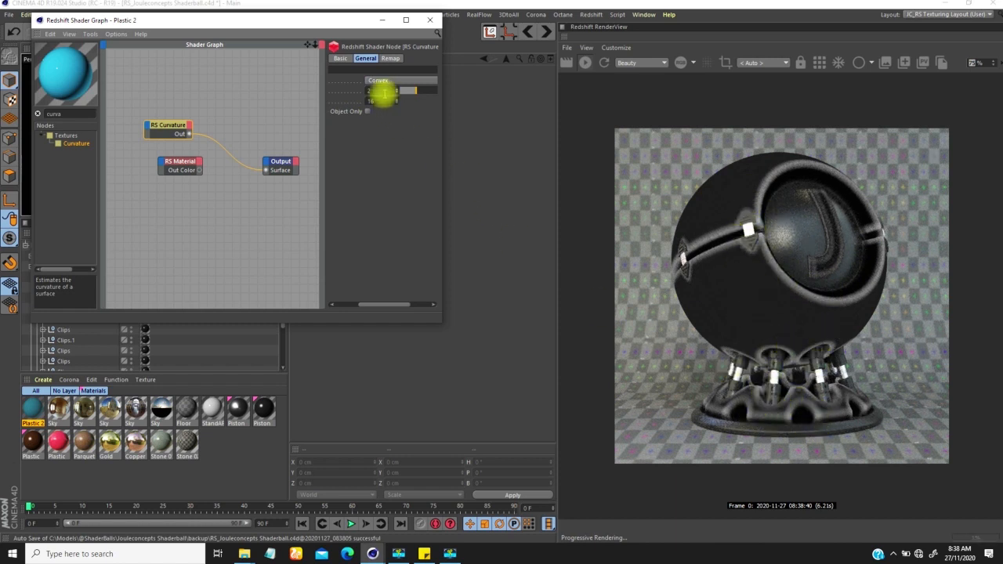
pyautogui.moveTo(379, 90); pyautogui.dragTo(350, 96)
pyautogui.write('.6')
pyautogui.press('Return')
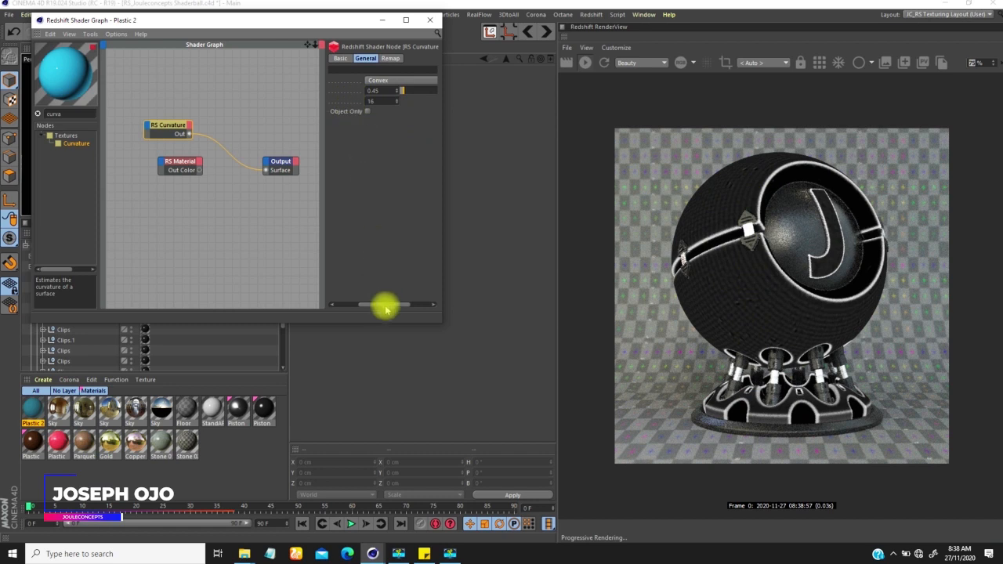
# Test the RS Curvature node's remap Bias at high and low values including 1 and 0, and set it to 0.4.
pyautogui.moveTo(384, 304); pyautogui.dragTo(352, 305)
pyautogui.click(391, 58)
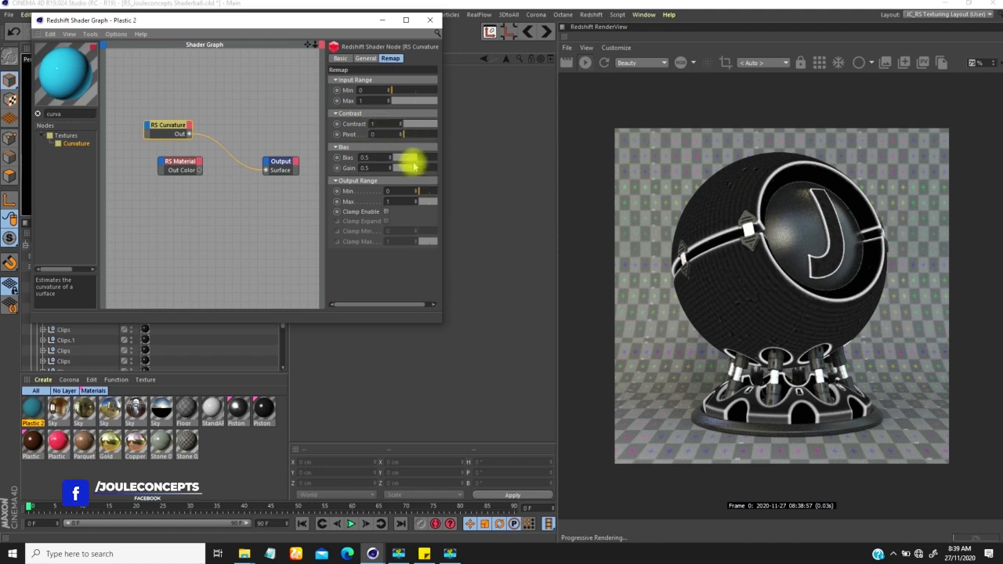
pyautogui.moveTo(394, 155); pyautogui.dragTo(429, 155)
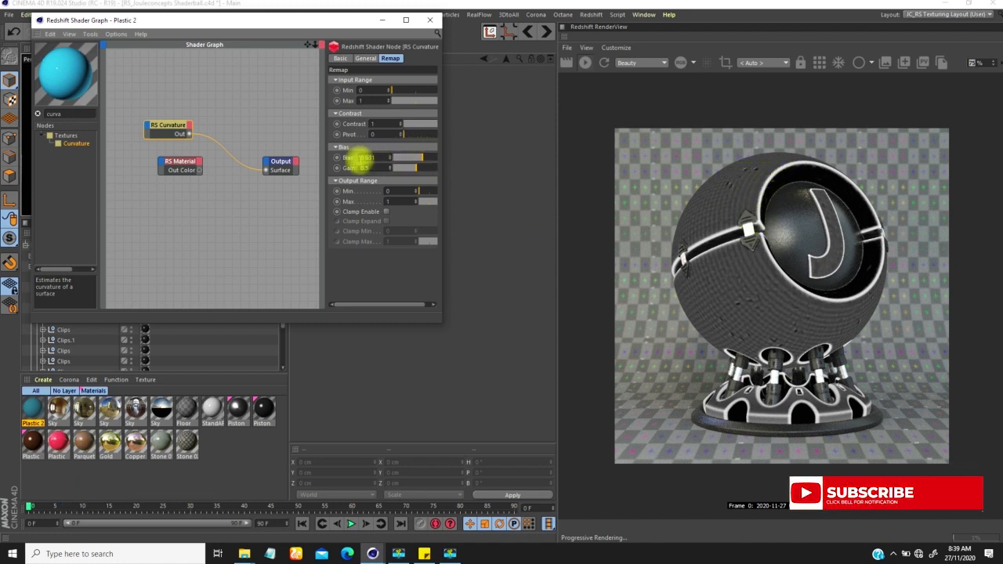
pyautogui.moveTo(424, 161)
pyautogui.mouseDown()
pyautogui.moveTo(429, 156)
pyautogui.moveTo(429, 165)
pyautogui.mouseUp()
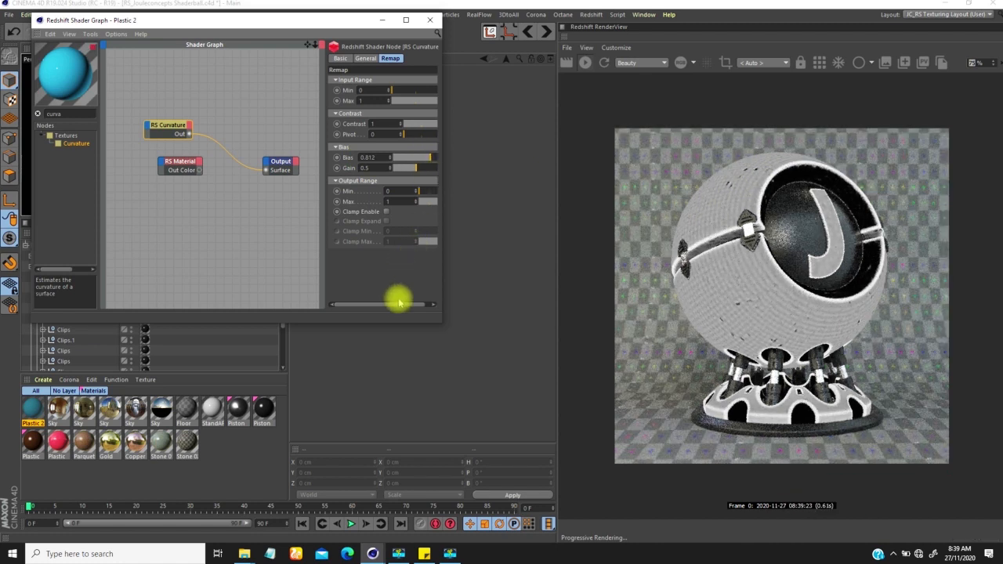
pyautogui.moveTo(405, 304); pyautogui.dragTo(413, 304)
pyautogui.moveTo(422, 158); pyautogui.dragTo(556, 180)
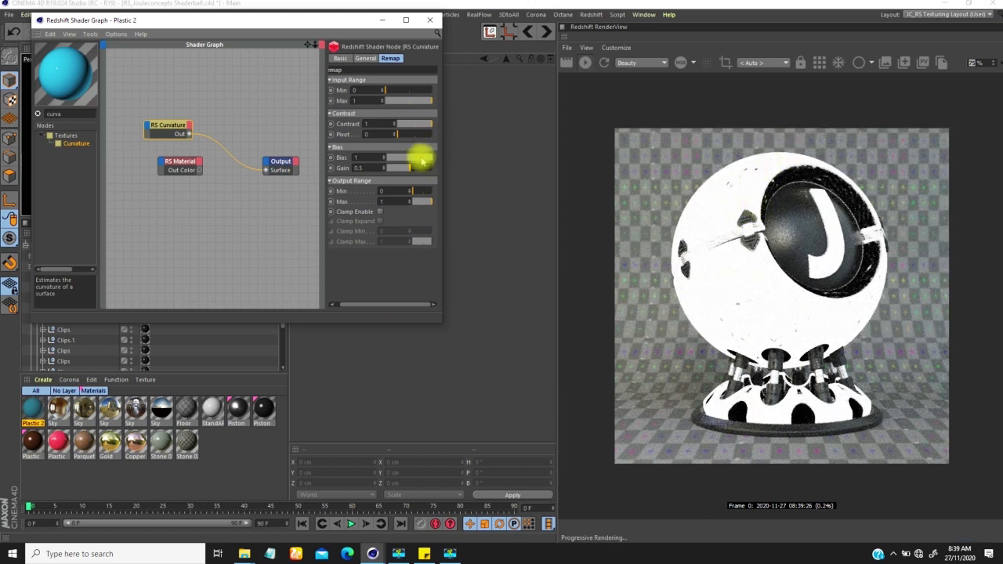
pyautogui.moveTo(411, 160); pyautogui.dragTo(388, 161)
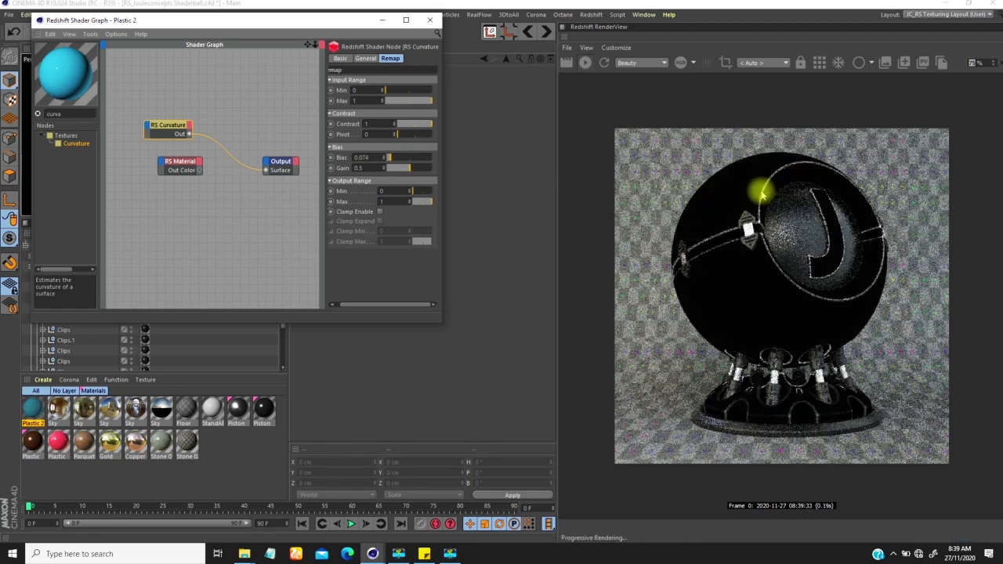
pyautogui.moveTo(391, 159); pyautogui.dragTo(385, 159)
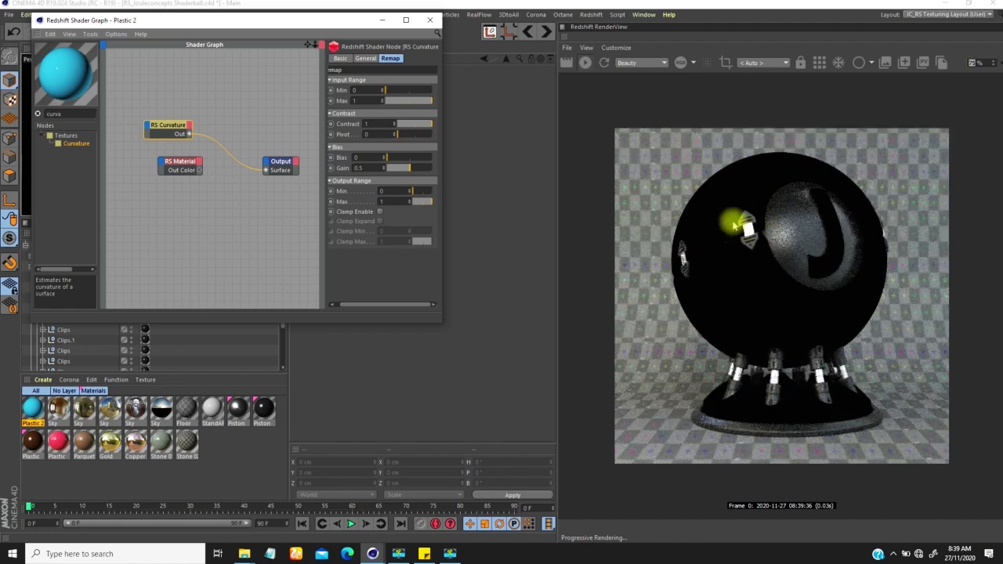
pyautogui.click(409, 159)
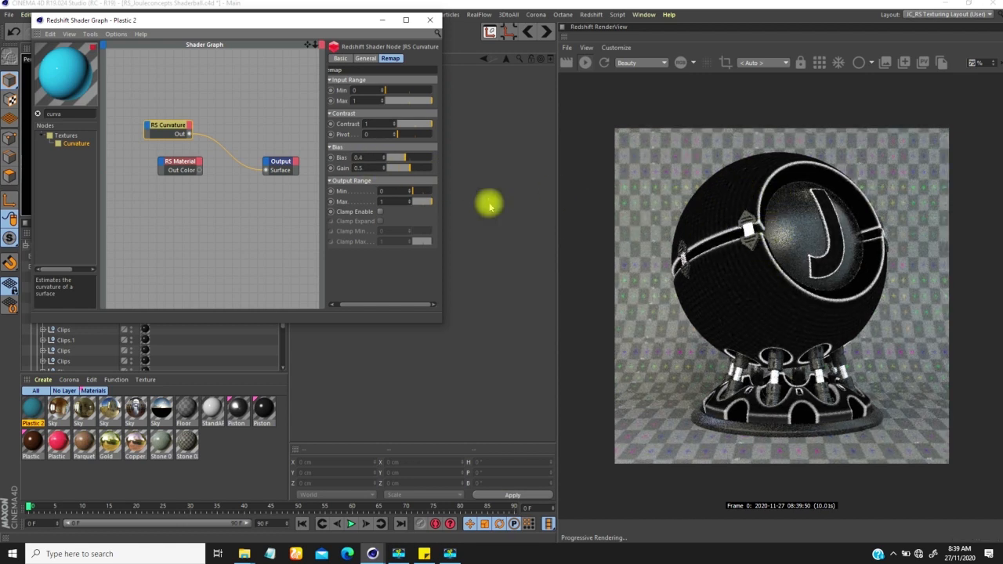
# Try remap Gain values of 0.892 and 0.176 on the RS Curvature node, and restore the Gain to 0.5.
pyautogui.moveTo(415, 168); pyautogui.dragTo(418, 168)
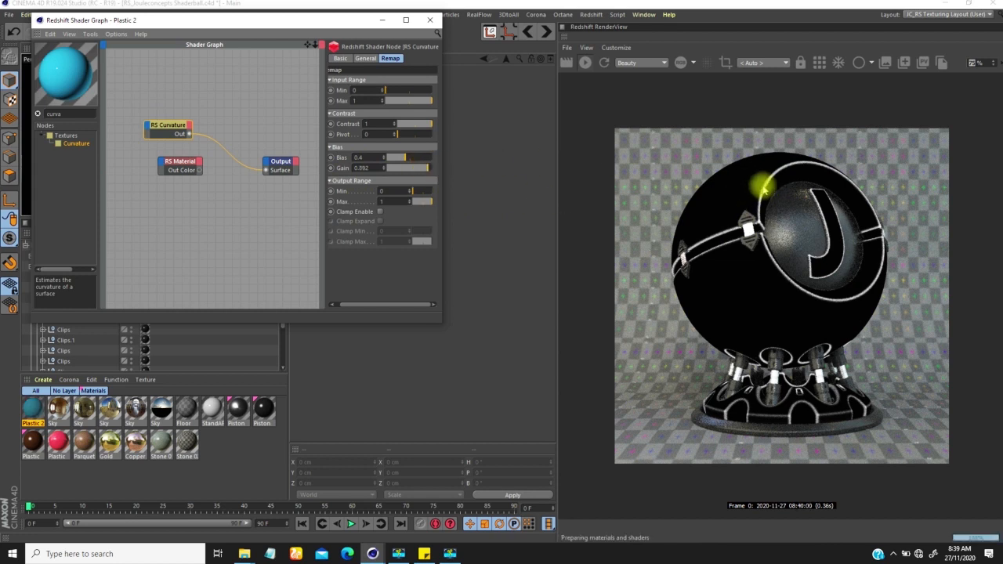
pyautogui.moveTo(427, 168); pyautogui.dragTo(392, 168)
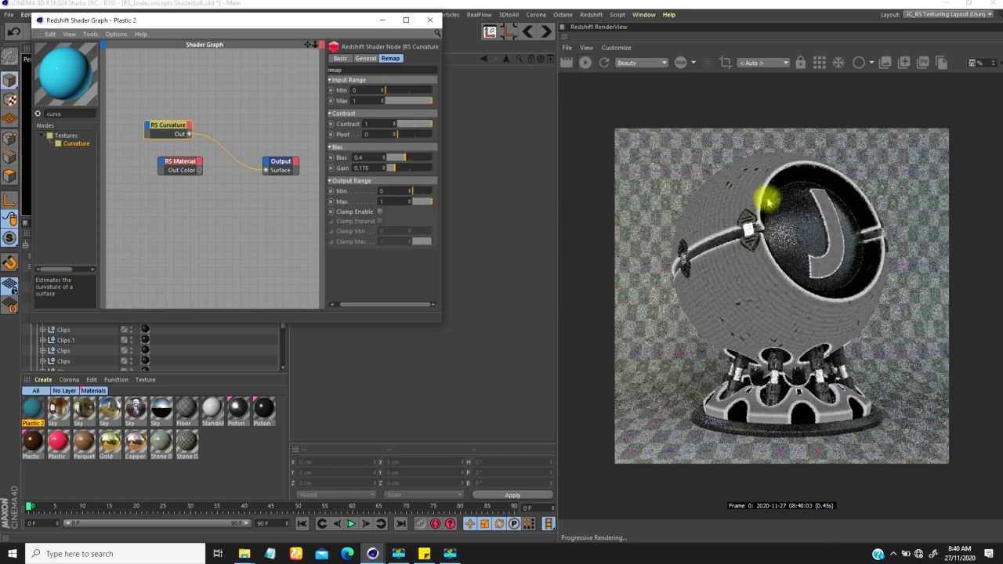
pyautogui.doubleClick(365, 168)
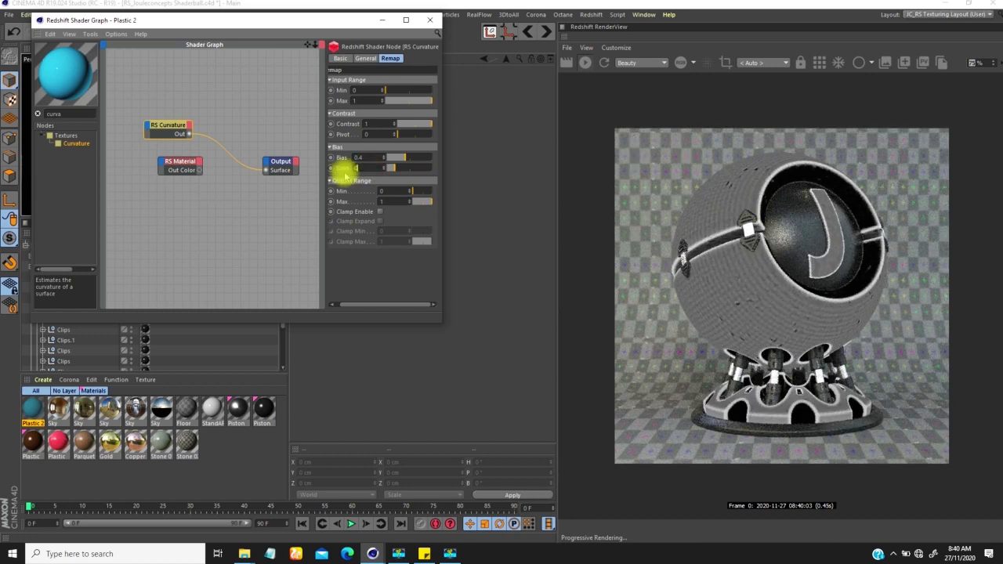
pyautogui.write('0.5')
pyautogui.press('Return')
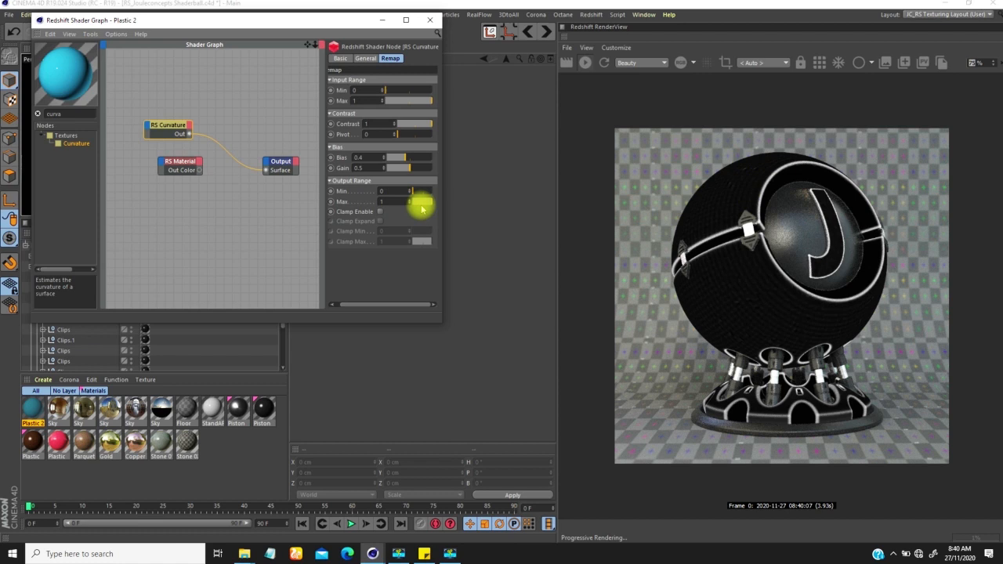
# Test lower Output Range Max values in the RS Curvature node's remap settings, and set the Max to 0.7.
pyautogui.click(431, 203)
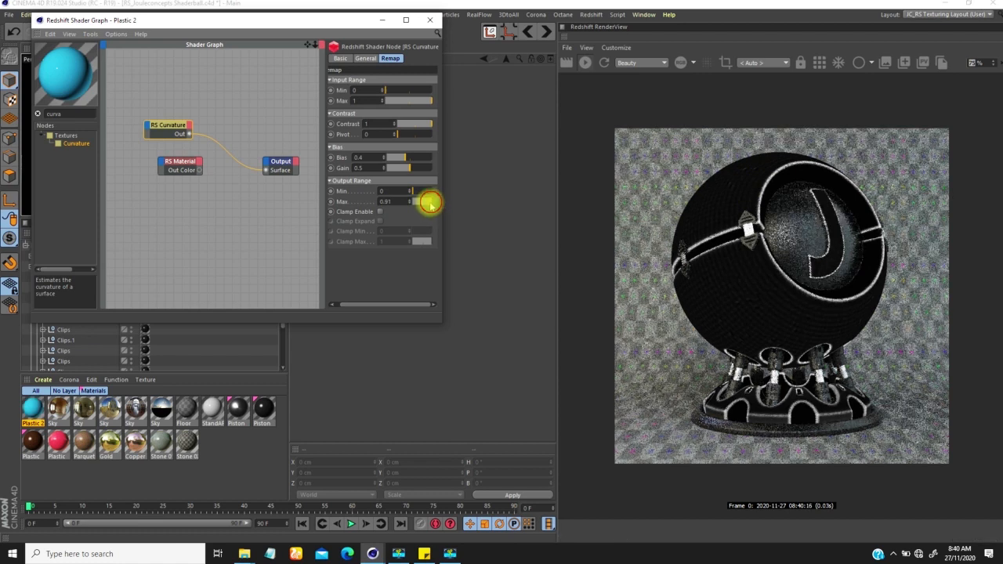
pyautogui.moveTo(429, 207)
pyautogui.mouseDown()
pyautogui.moveTo(785, 212)
pyautogui.moveTo(460, 228)
pyautogui.moveTo(416, 205)
pyautogui.mouseUp()
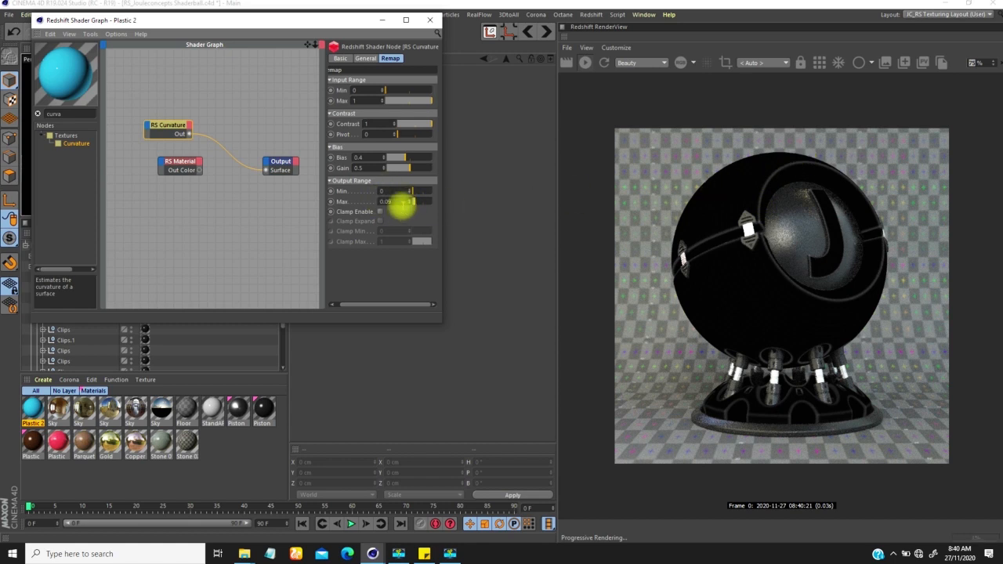
pyautogui.moveTo(418, 203); pyautogui.dragTo(450, 195)
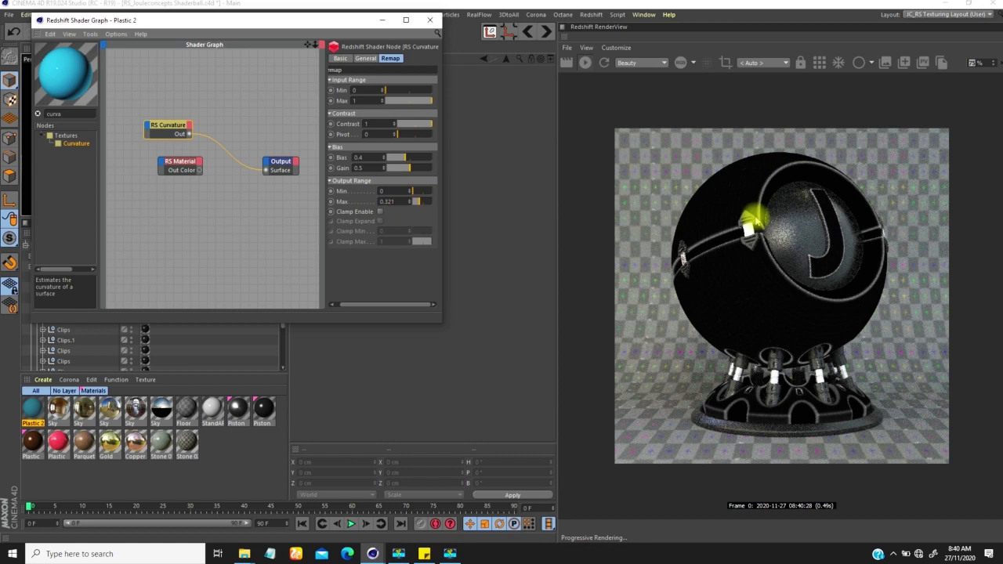
pyautogui.moveTo(436, 202); pyautogui.dragTo(458, 202)
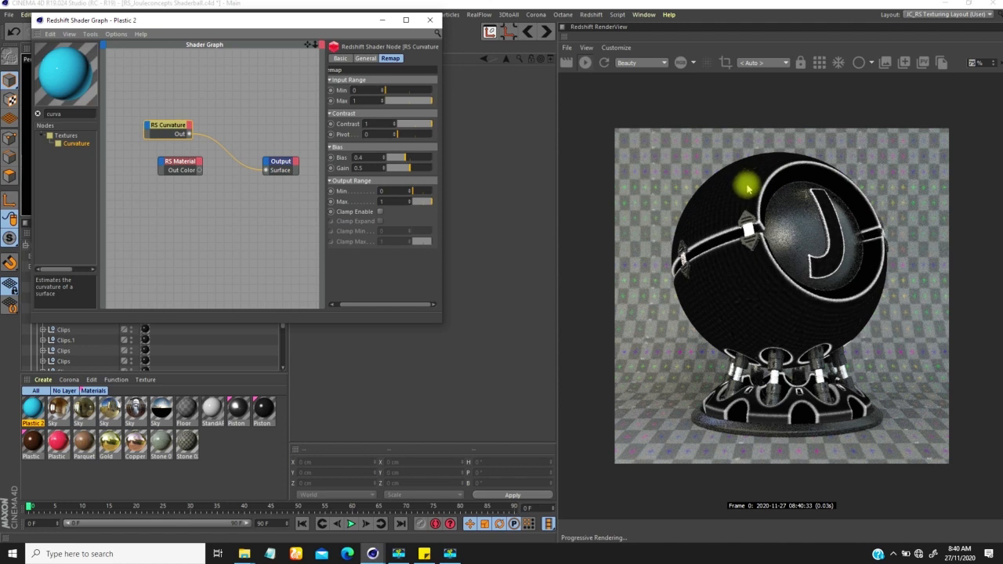
pyautogui.moveTo(393, 201); pyautogui.dragTo(368, 206)
pyautogui.write('0.7')
pyautogui.press('Return')
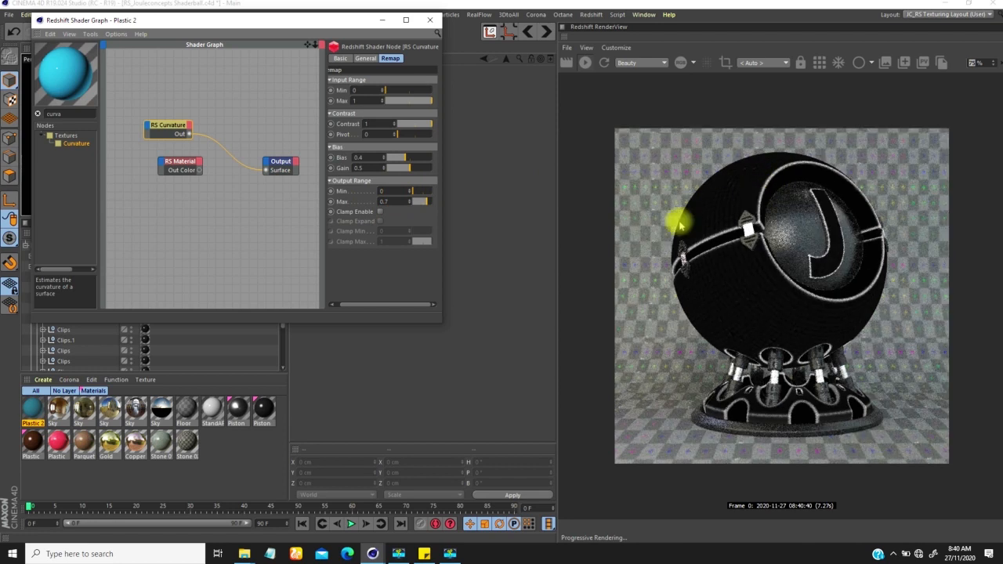
pyautogui.moveTo(379, 306); pyautogui.dragTo(369, 307)
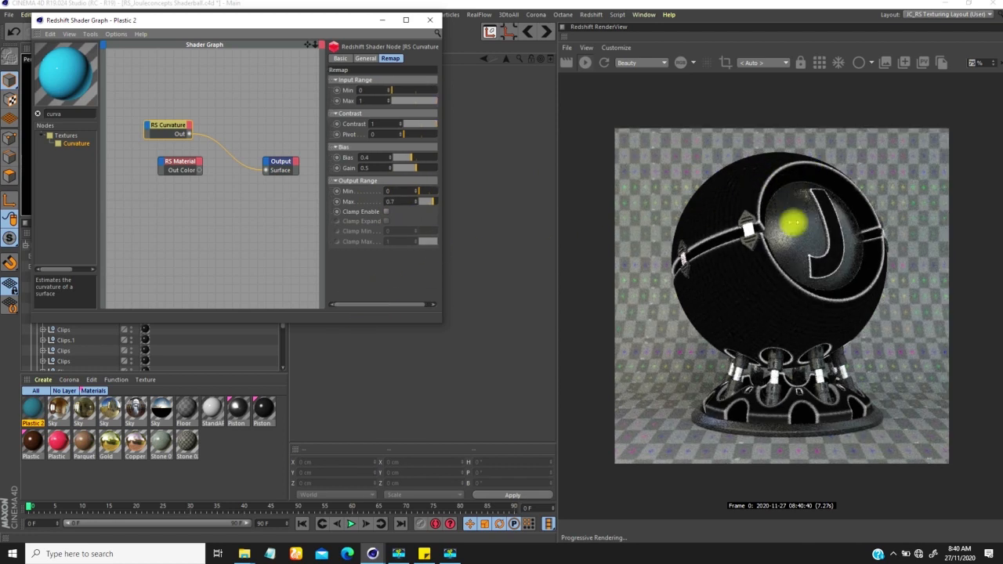
# Rearrange the RS Curvature and RS Material nodes, duplicate RS Material, and connect the copy's Out Color to the Output Surface.
pyautogui.moveTo(183, 163); pyautogui.dragTo(160, 190)
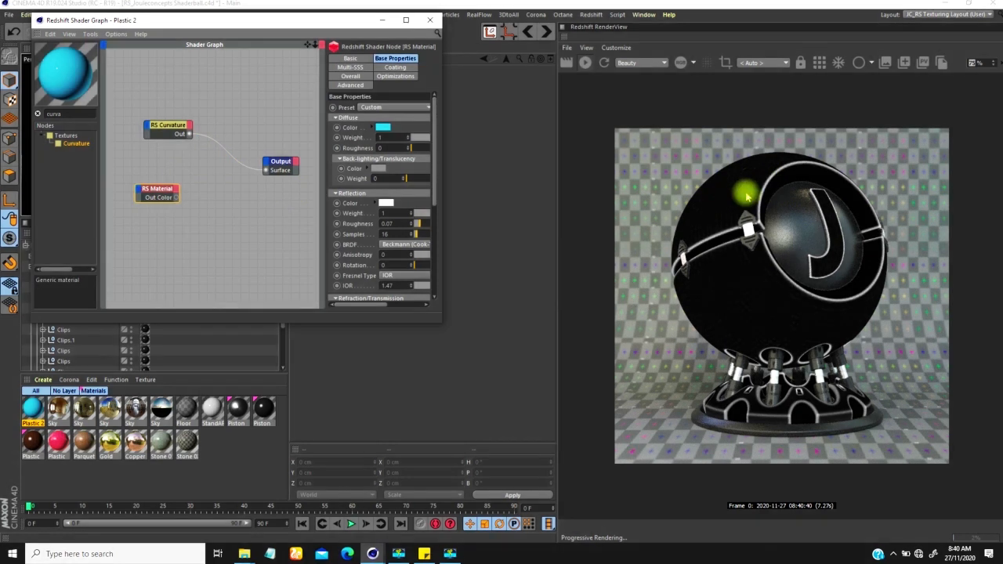
pyautogui.moveTo(157, 193); pyautogui.dragTo(165, 168)
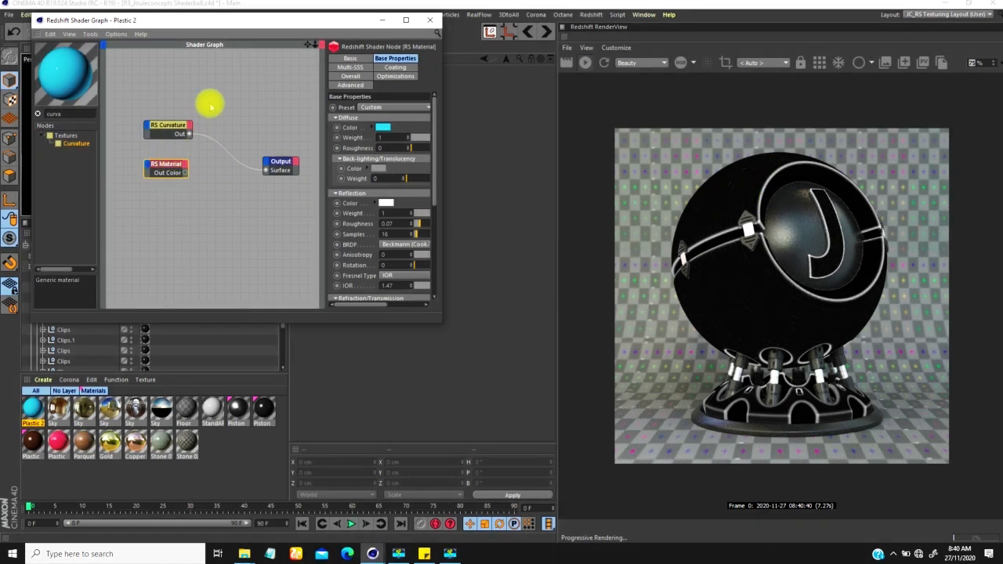
pyautogui.click(171, 127)
pyautogui.moveTo(171, 128); pyautogui.dragTo(167, 123)
pyautogui.click(165, 160)
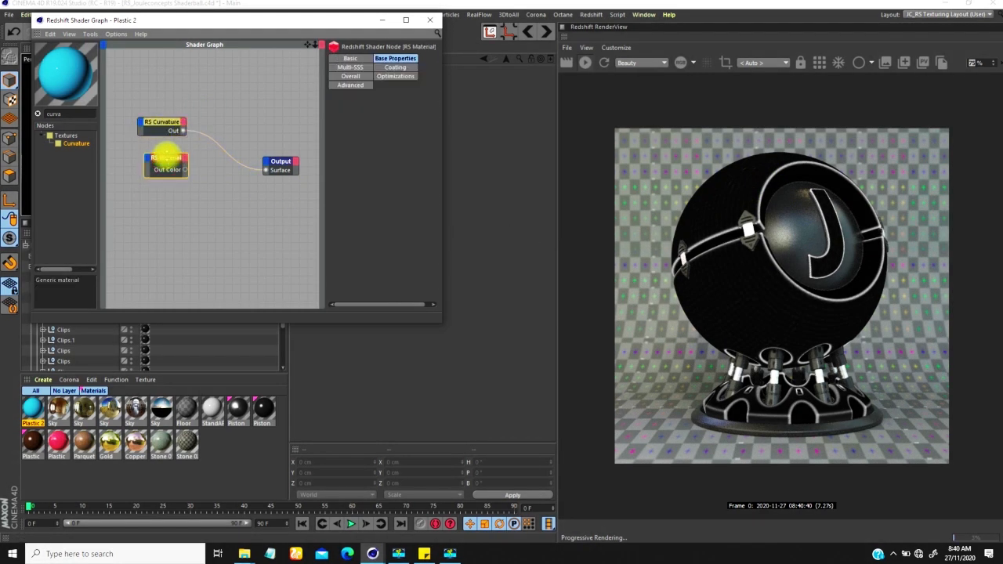
pyautogui.moveTo(168, 160); pyautogui.dragTo(265, 173)
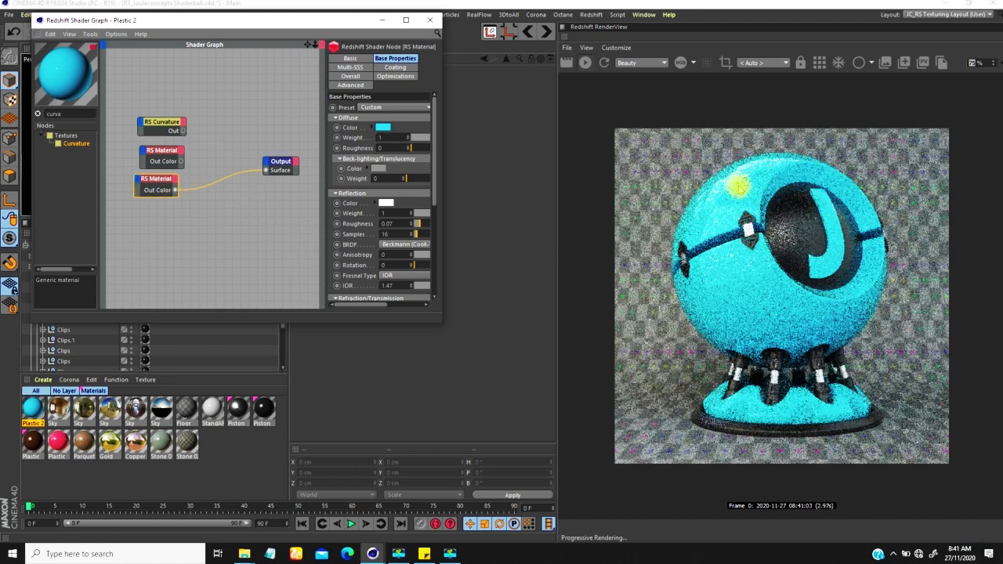
# Lighten the copied RS Material's diffuse Color to H 183°, S 44%, V 97%, and align the node under the original.
pyautogui.click(383, 127)
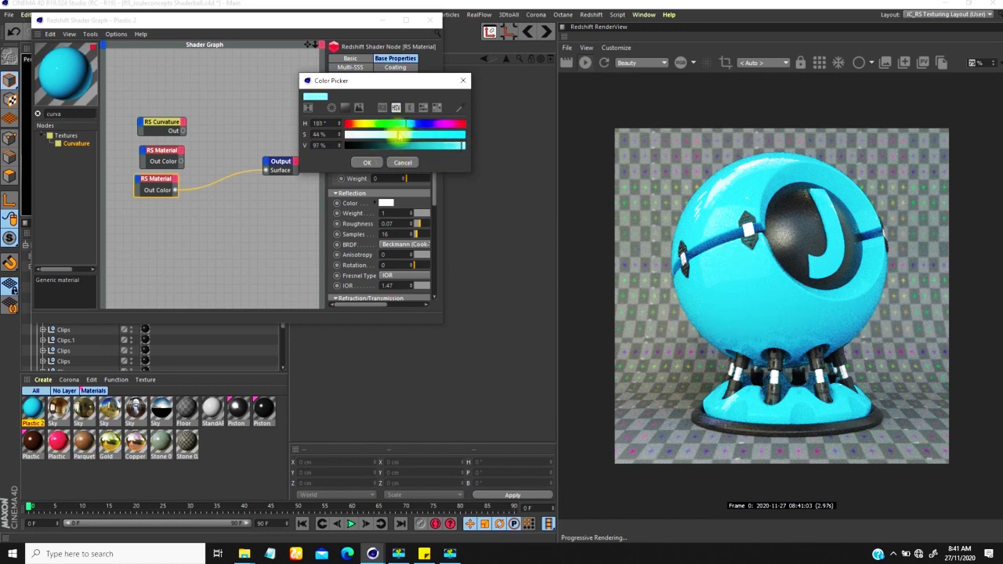
pyautogui.click(367, 163)
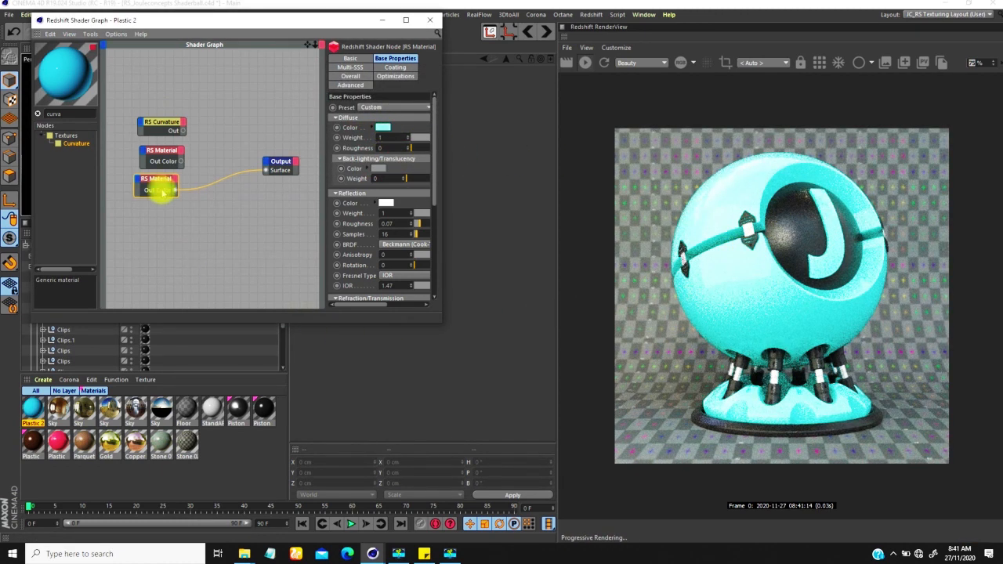
pyautogui.moveTo(160, 180); pyautogui.dragTo(166, 182)
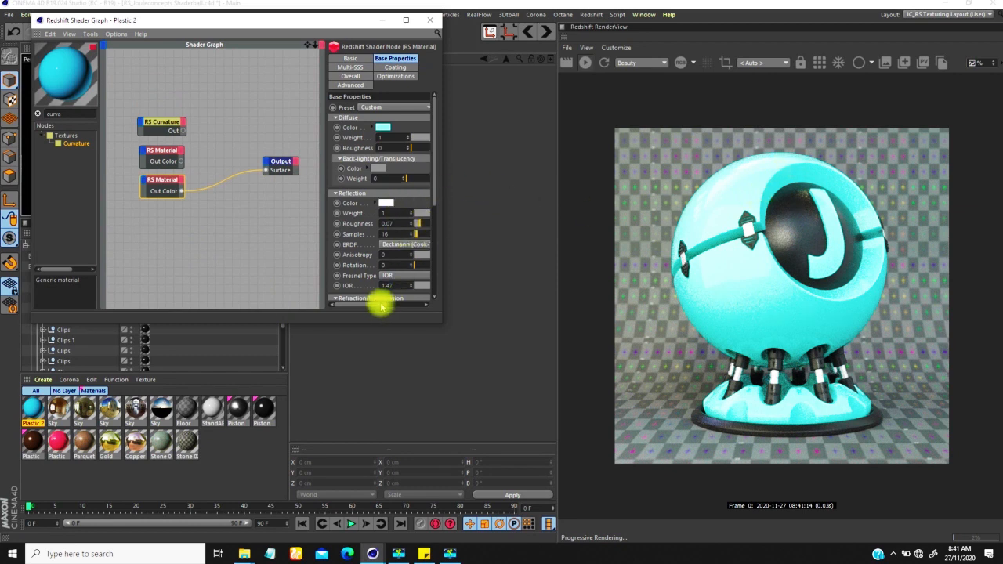
# Set the copied RS Material's Reflection Weight to 0.239 and its Reflection Roughness to 0.297.
pyautogui.moveTo(379, 306); pyautogui.dragTo(412, 264)
pyautogui.moveTo(421, 214); pyautogui.dragTo(383, 222)
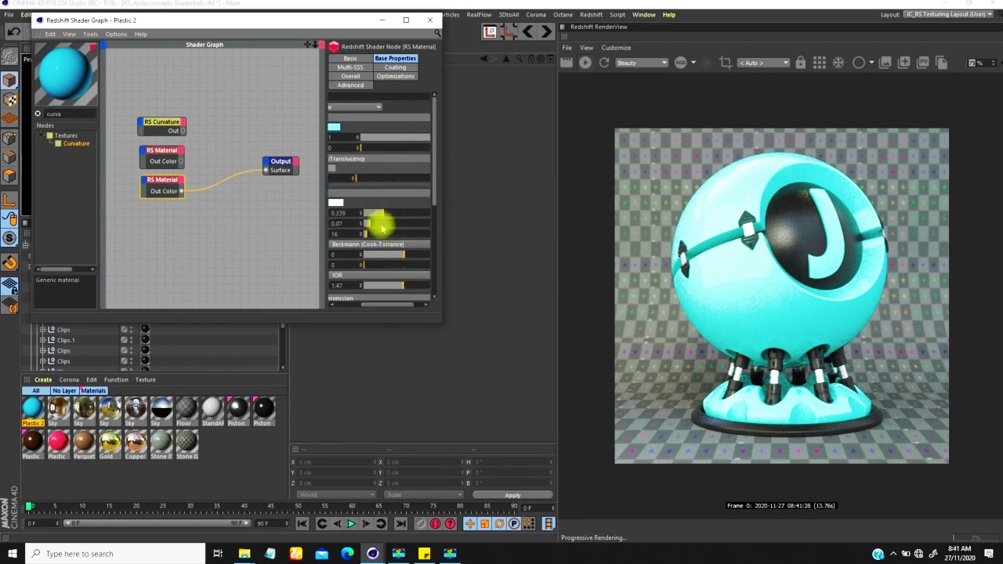
pyautogui.moveTo(373, 304); pyautogui.dragTo(352, 307)
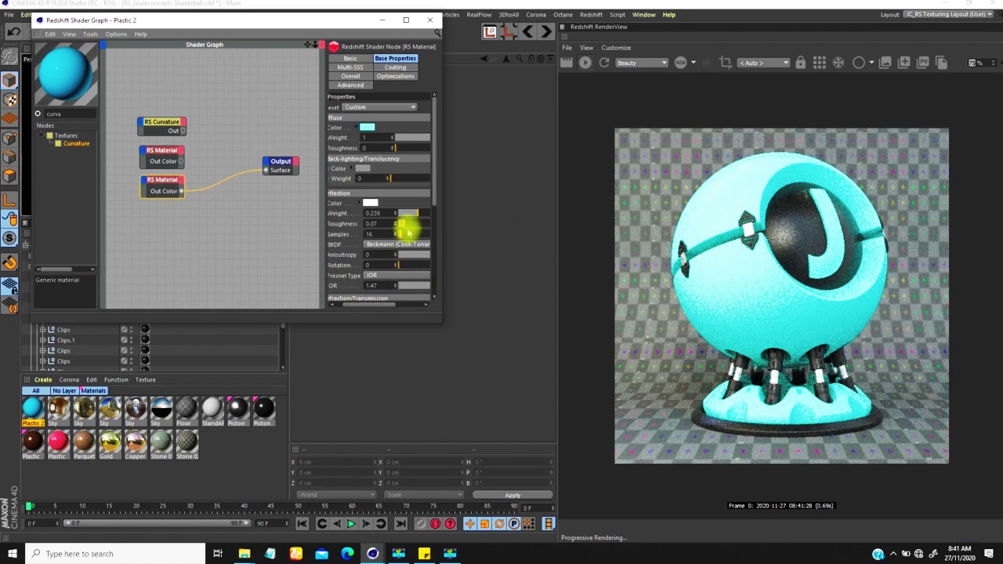
pyautogui.moveTo(423, 225); pyautogui.dragTo(420, 226)
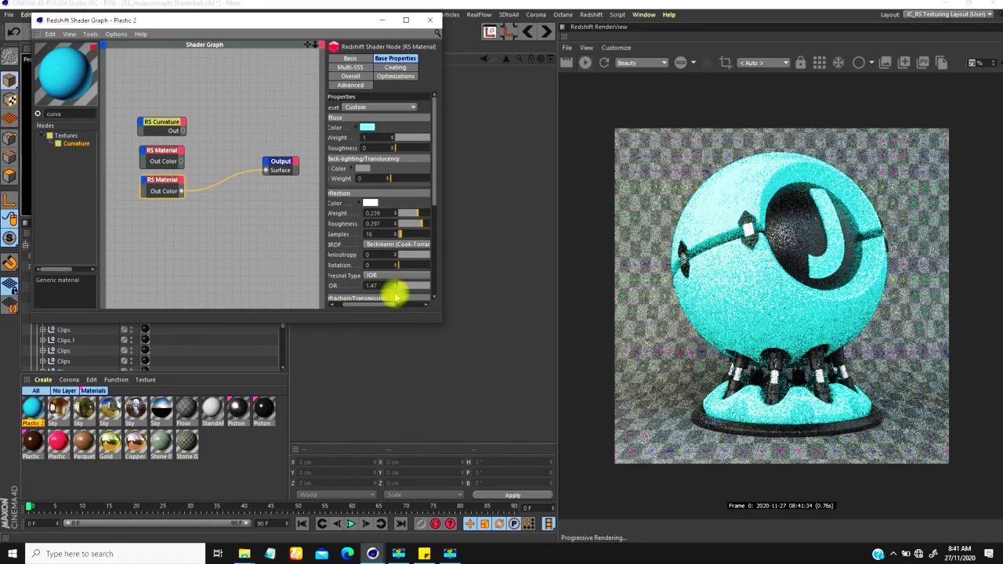
# Shift the hue of the copied RS Material's diffuse Color slightly towards blue.
pyautogui.moveTo(385, 305); pyautogui.dragTo(365, 305)
pyautogui.click(377, 128)
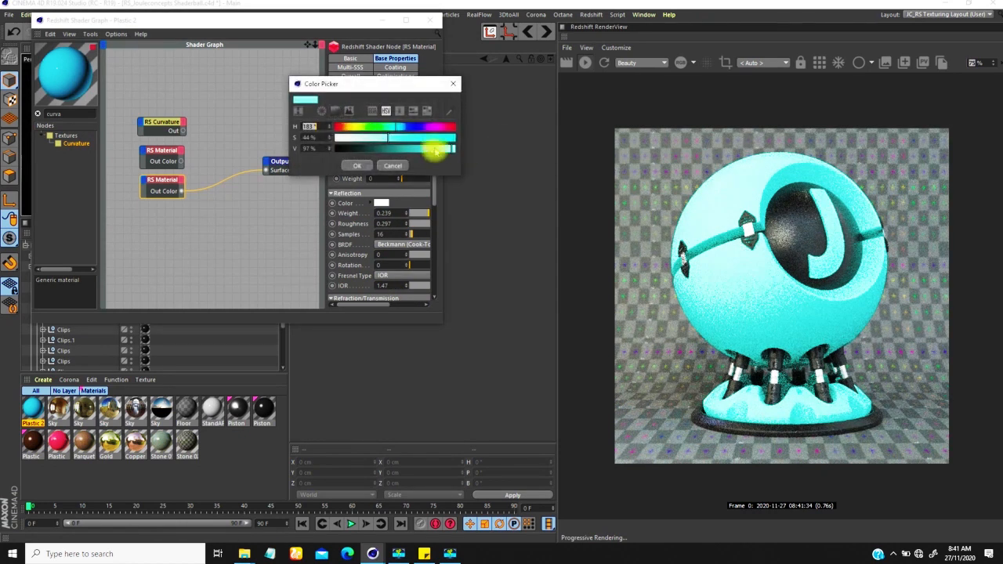
pyautogui.click(357, 166)
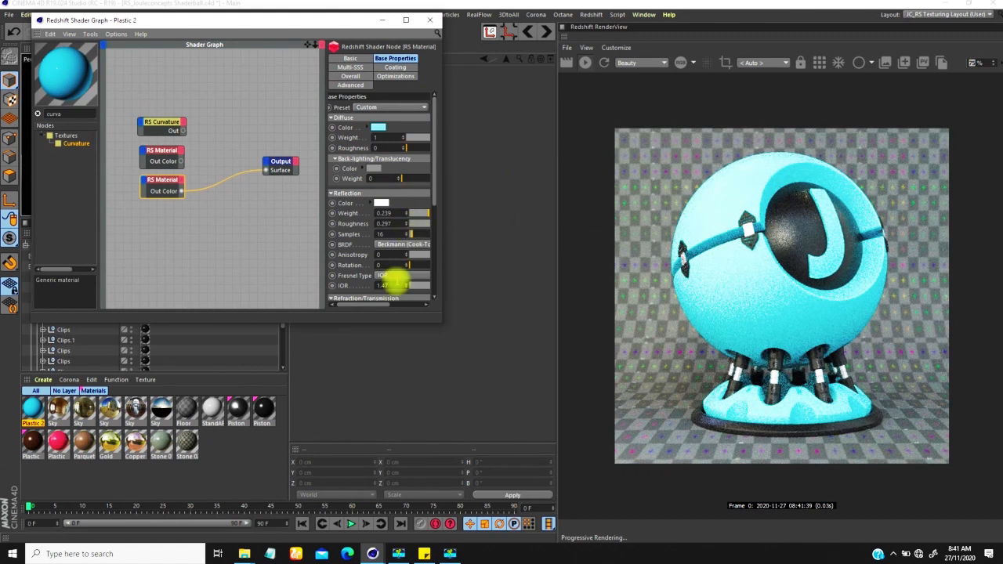
# Set the copied RS Material's Reflection Weight to 0.082 and its Diffuse Roughness to 0.469.
pyautogui.moveTo(376, 304); pyautogui.dragTo(354, 305)
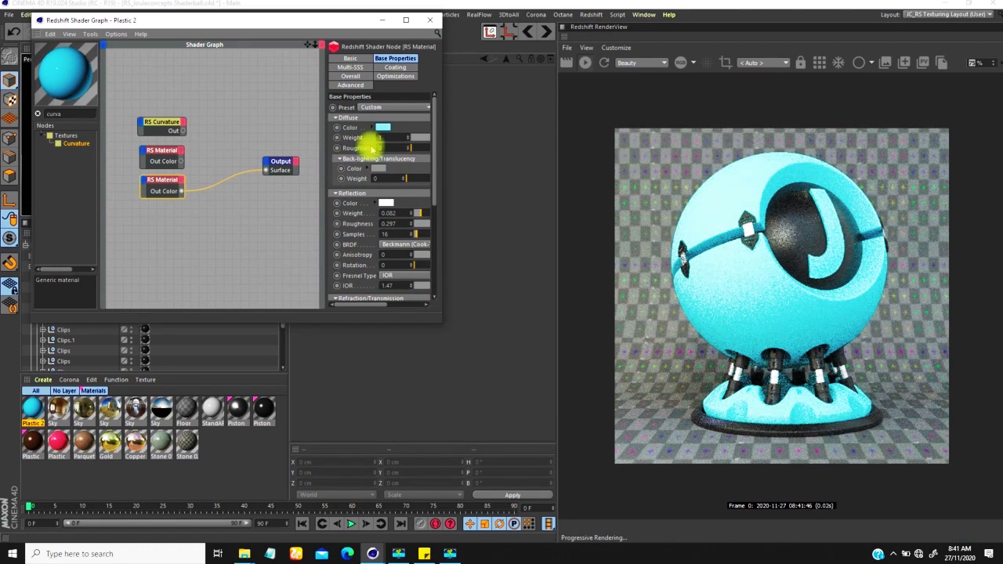
pyautogui.moveTo(370, 305); pyautogui.dragTo(384, 305)
pyautogui.moveTo(392, 148); pyautogui.dragTo(424, 148)
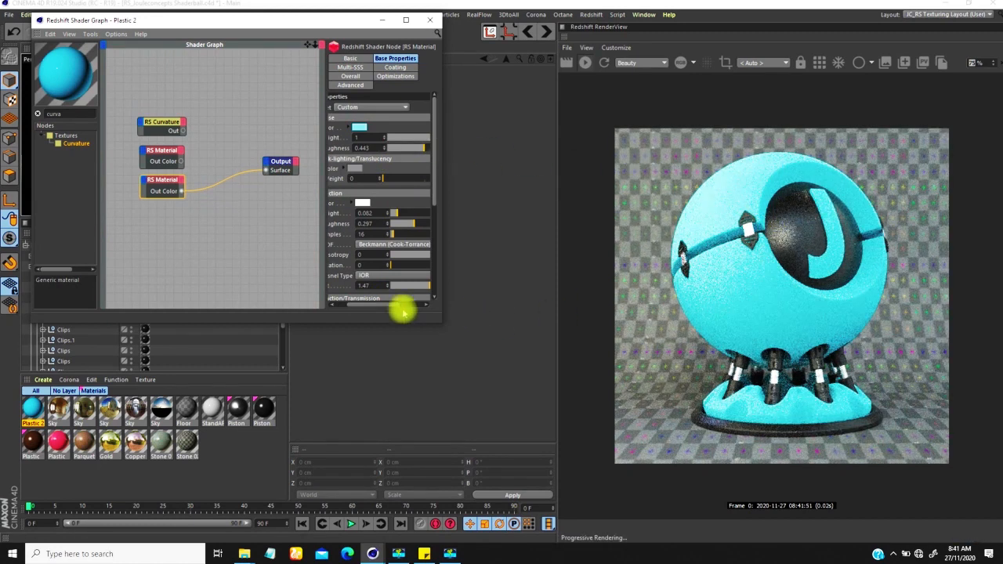
pyautogui.moveTo(398, 305); pyautogui.dragTo(403, 304)
pyautogui.moveTo(407, 147); pyautogui.dragTo(405, 147)
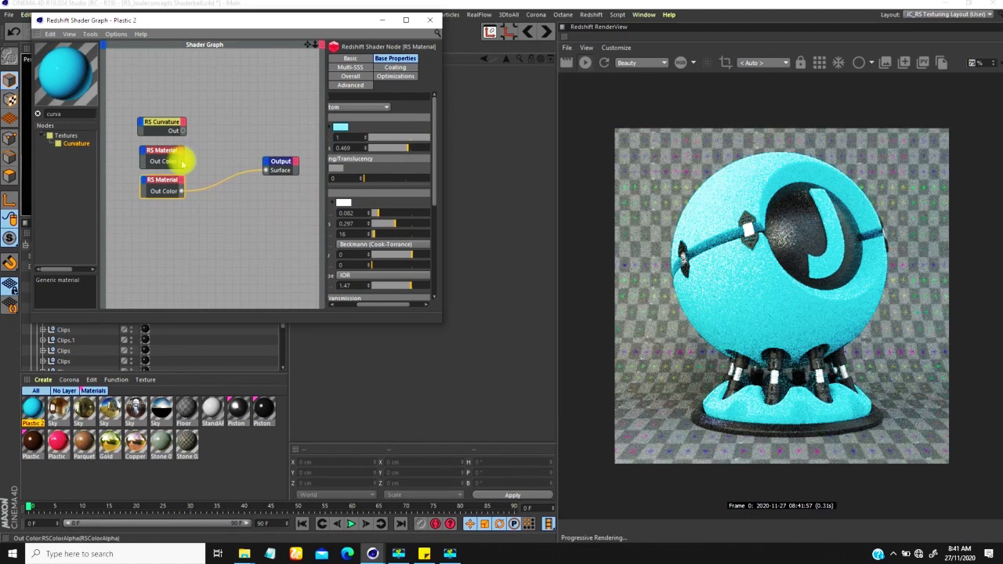
# Compare the original material with the copy on the Output, and set the copy's Reflection Weight to 0.258 and Roughness to 0.16.
pyautogui.moveTo(182, 162); pyautogui.dragTo(268, 169)
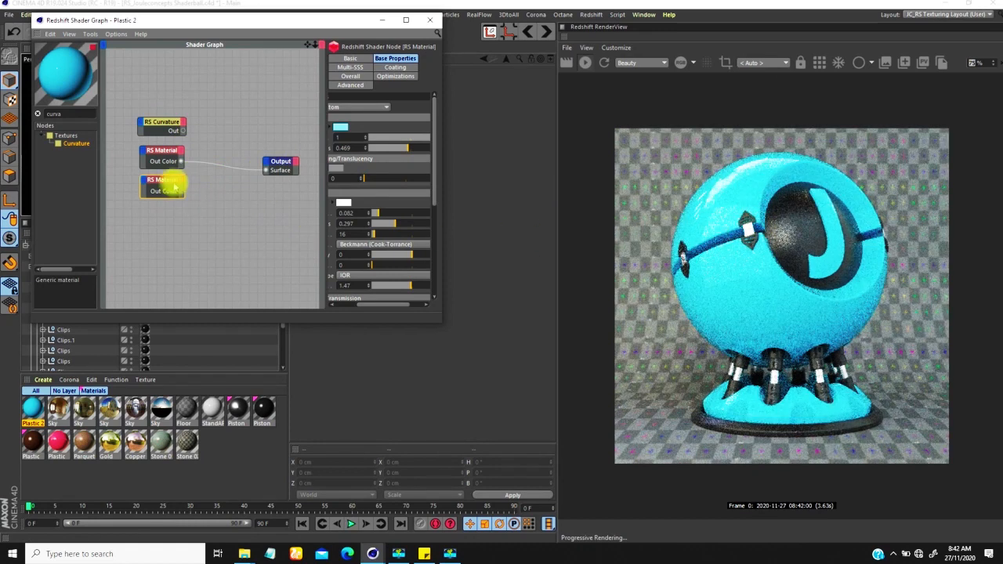
pyautogui.moveTo(181, 192); pyautogui.dragTo(268, 170)
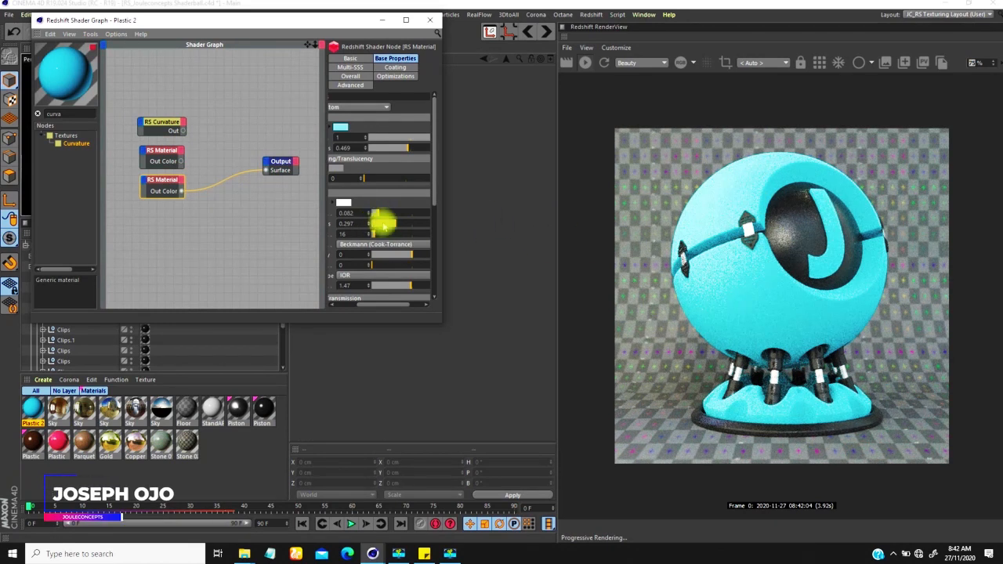
pyautogui.moveTo(393, 213); pyautogui.dragTo(384, 227)
pyautogui.moveTo(390, 305); pyautogui.dragTo(369, 304)
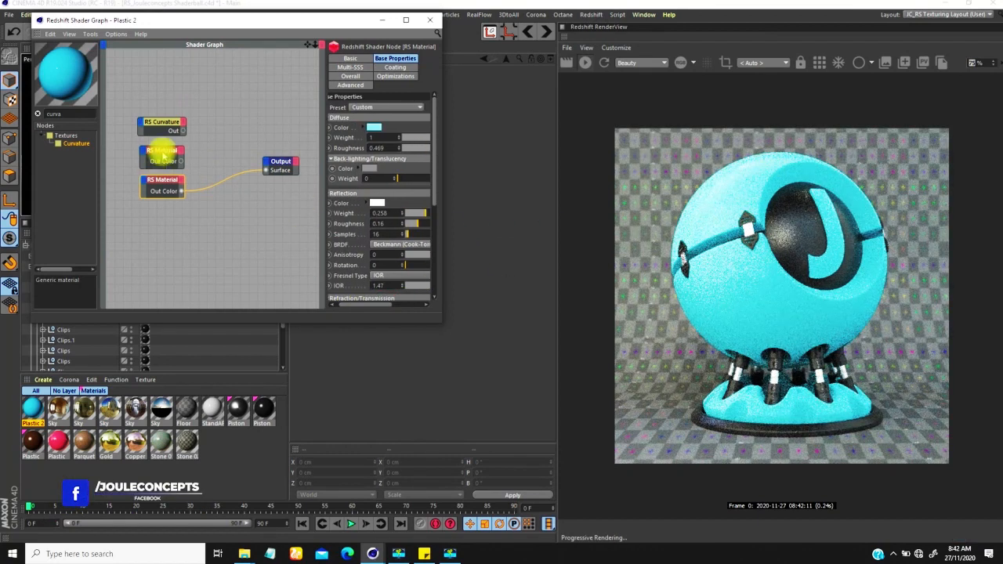
# Find the Material Blender node by searching for "blender", add it to the graph, and spread out the RS Curvature and RS Material nodes.
pyautogui.click(165, 181)
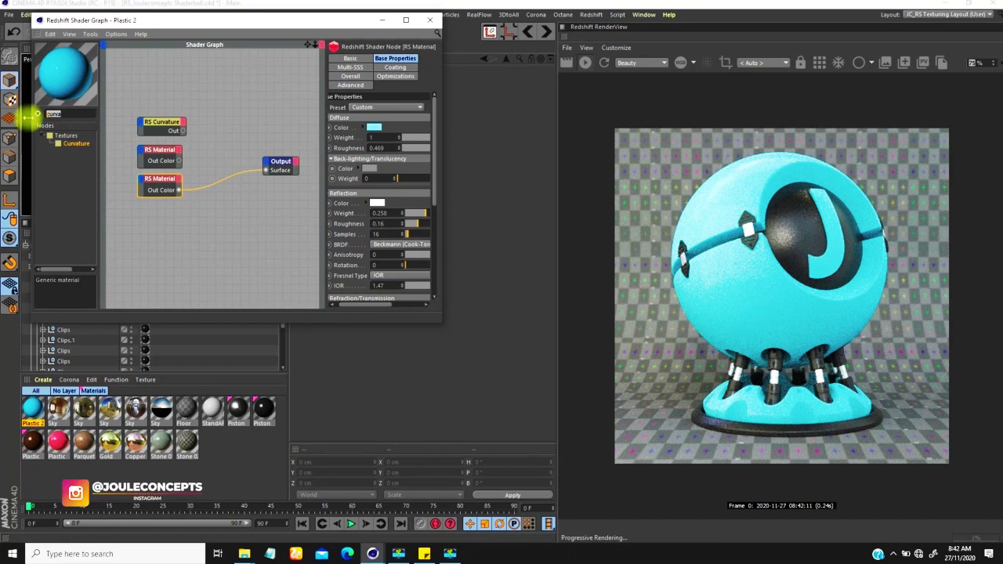
pyautogui.write('blender')
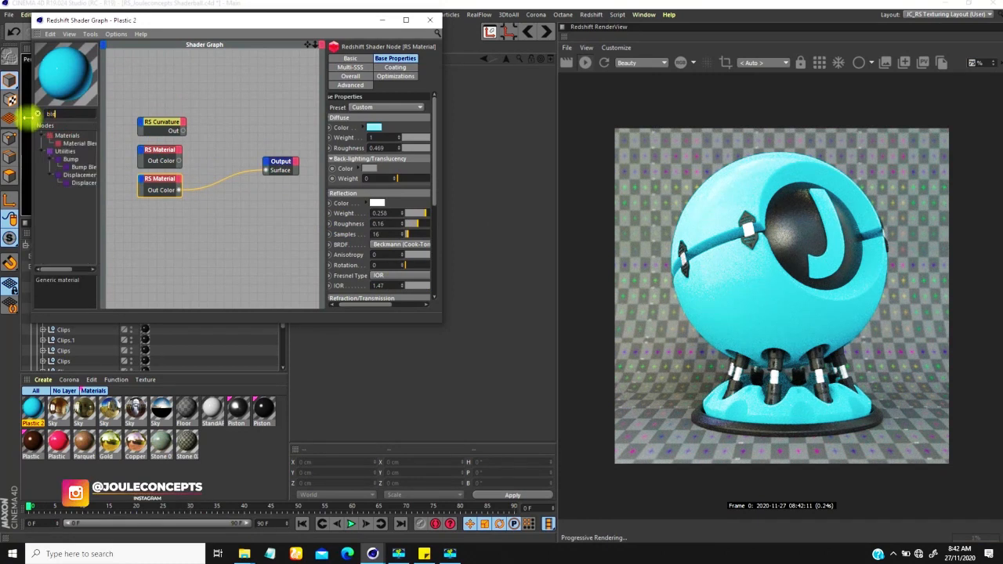
pyautogui.moveTo(81, 143); pyautogui.dragTo(233, 137)
pyautogui.click(161, 122)
pyautogui.moveTo(155, 119); pyautogui.dragTo(132, 98)
pyautogui.moveTo(162, 149); pyautogui.dragTo(152, 148)
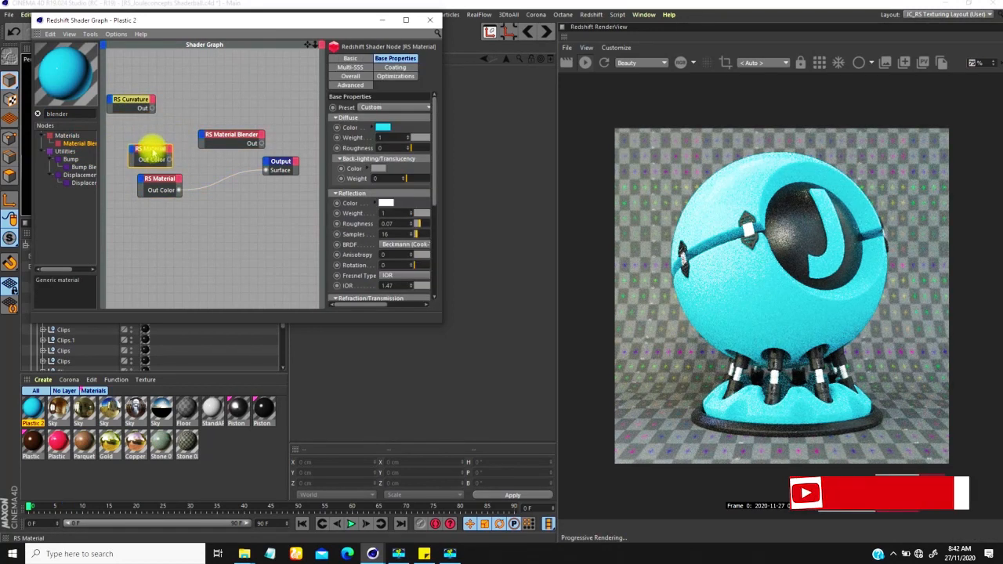
# Rename the original RS Material node as Base.
pyautogui.rightClick(152, 148)
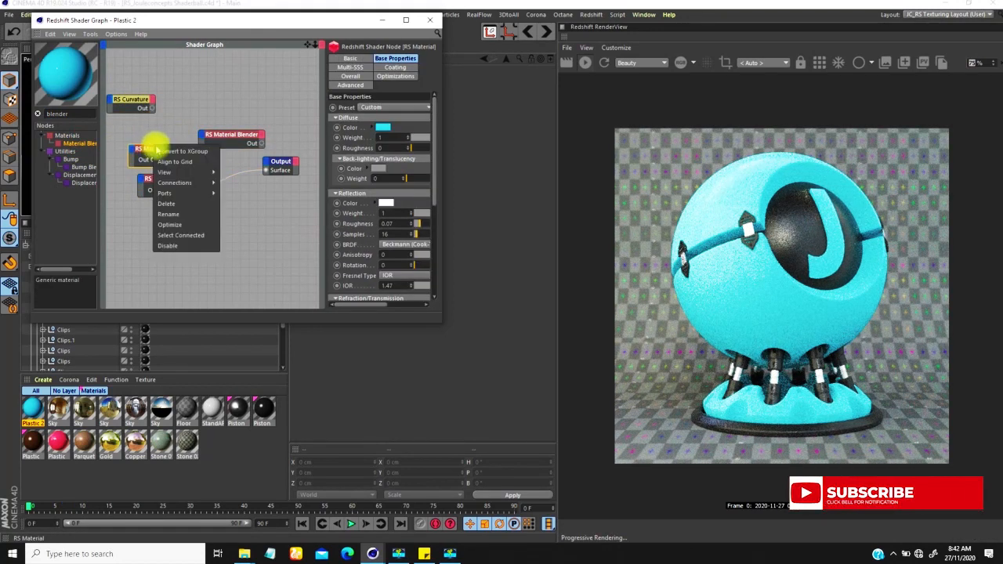
pyautogui.click(180, 213)
pyautogui.write('Base')
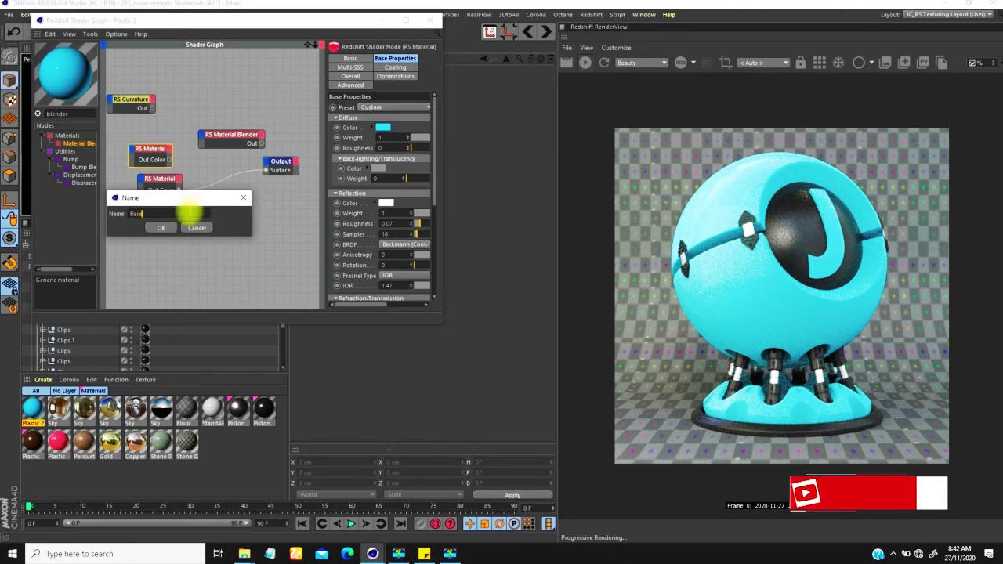
pyautogui.press('Return')
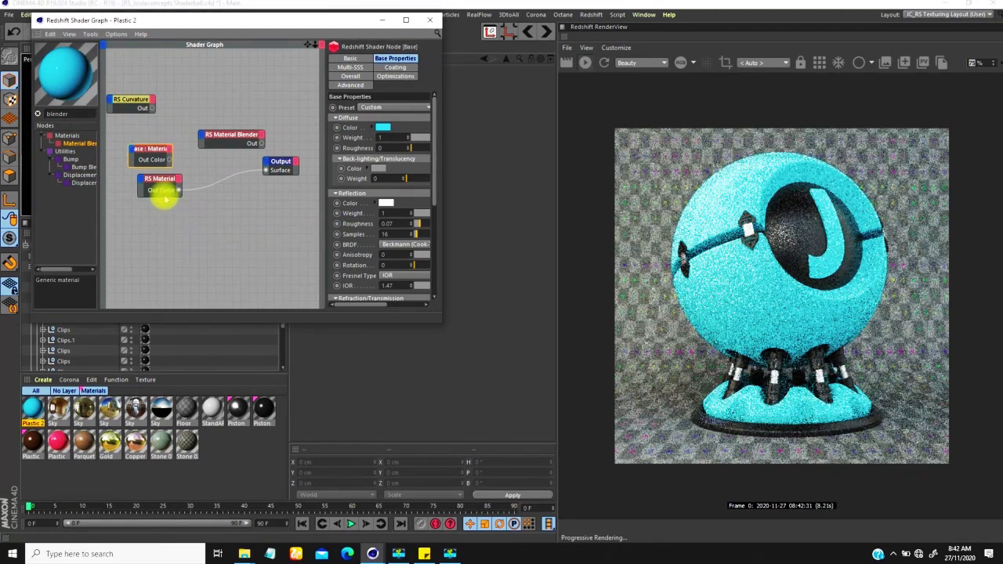
# Connect the Base material to the RS Material Blender's Base Color and the blender's Out to the Output Surface, repositioning the nodes.
pyautogui.click(160, 188)
pyautogui.moveTo(161, 177); pyautogui.dragTo(299, 163)
pyautogui.click(213, 141)
pyautogui.moveTo(145, 196); pyautogui.dragTo(189, 92)
pyautogui.moveTo(145, 156); pyautogui.dragTo(125, 201)
pyautogui.moveTo(225, 139); pyautogui.dragTo(216, 194)
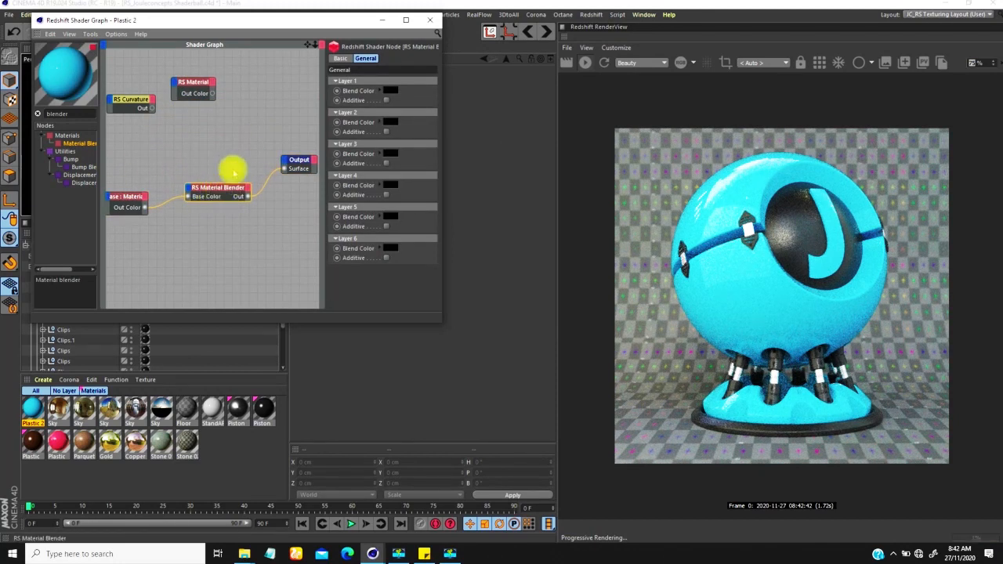
# Connect the copied RS Material's Out Color to Layer Color 1 of the RS Material Blender and place it above the Base node.
pyautogui.moveTo(197, 83); pyautogui.dragTo(191, 193)
pyautogui.moveTo(230, 207)
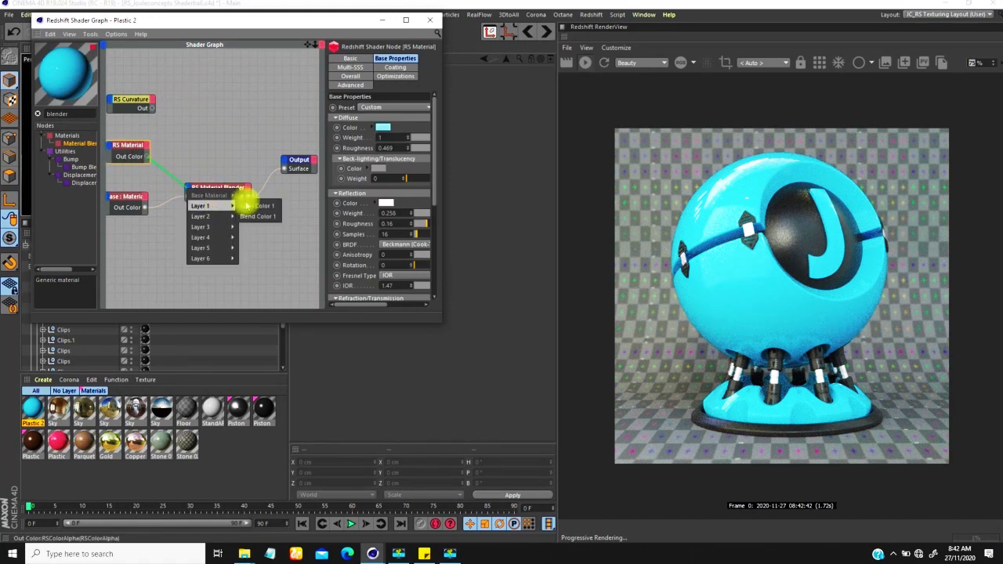
pyautogui.click(265, 207)
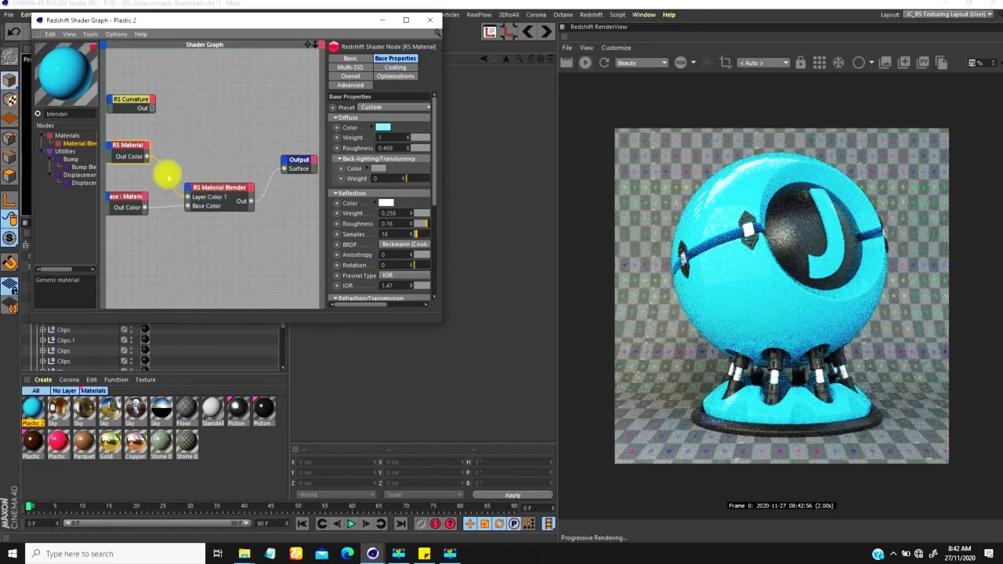
pyautogui.moveTo(128, 143); pyautogui.dragTo(123, 168)
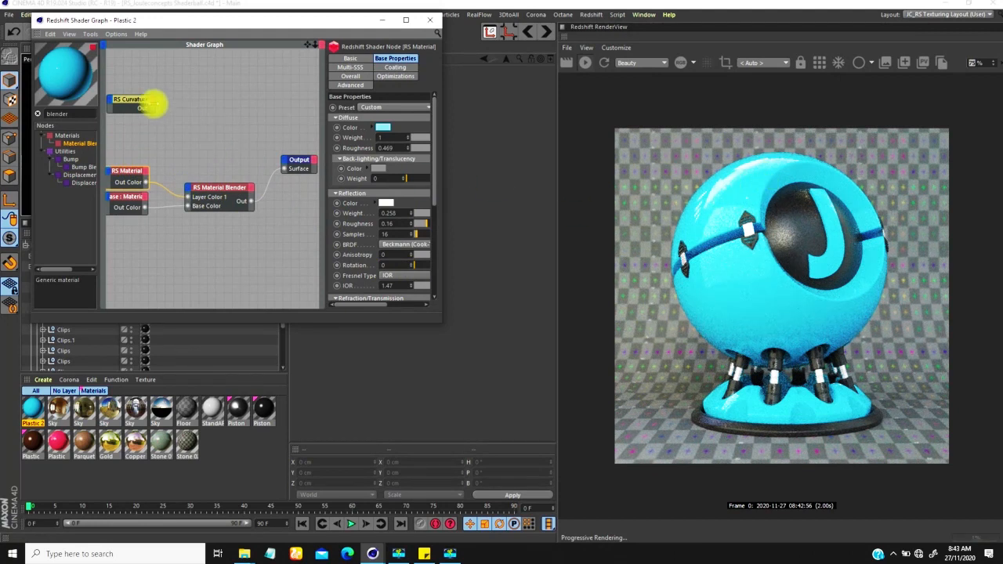
# Preview the RS Curvature node through the Output Surface, and reconnect the RS Material Blender to the Output.
pyautogui.moveTo(134, 99); pyautogui.dragTo(286, 169)
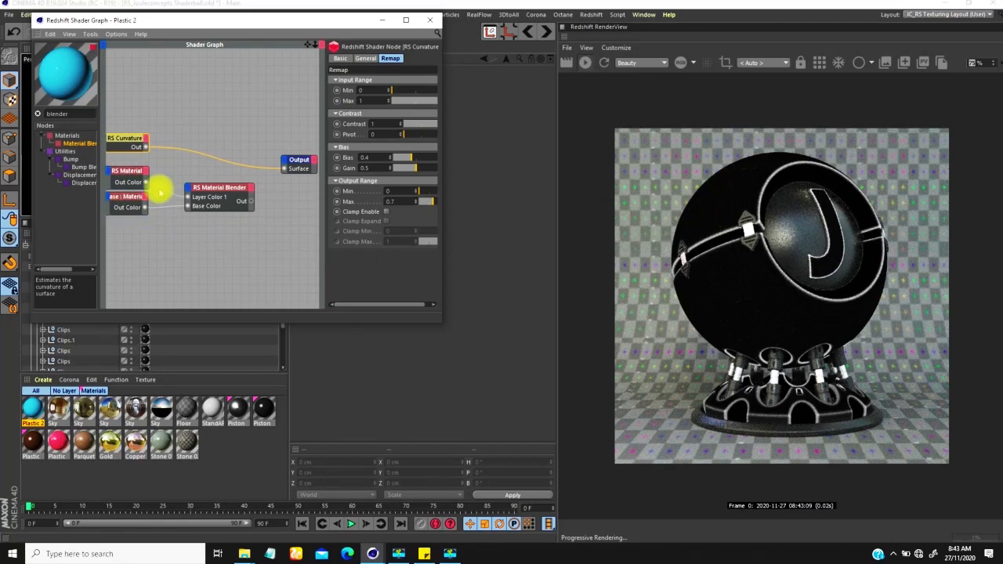
pyautogui.moveTo(249, 202); pyautogui.dragTo(283, 167)
# Connect RS Curvature's Out to the blender's Blend Color 1, and order its inputs as Blend Color 1, Layer Color 1, Base Color.
pyautogui.click(146, 147)
pyautogui.moveTo(145, 147); pyautogui.dragTo(261, 213)
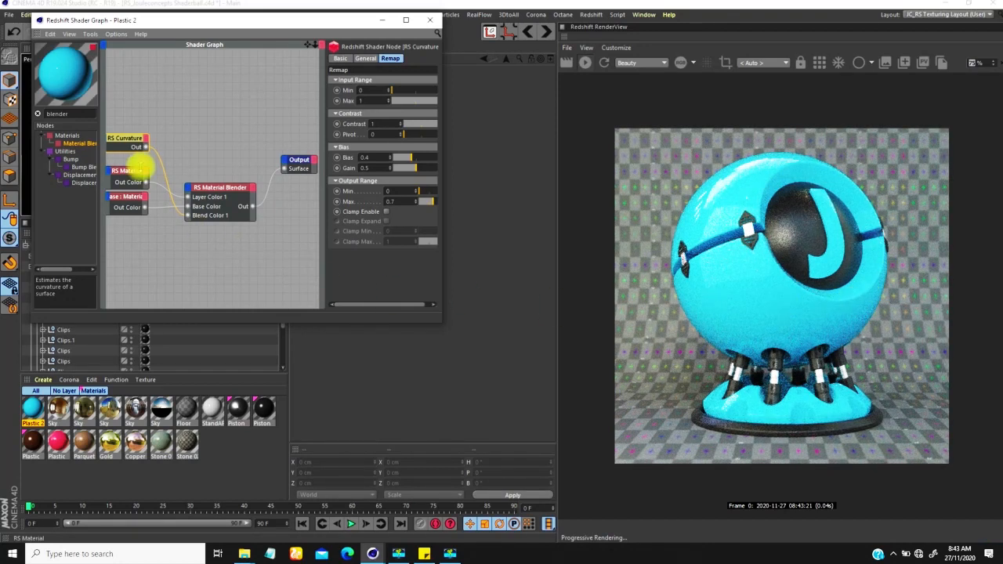
pyautogui.moveTo(210, 215); pyautogui.dragTo(209, 198)
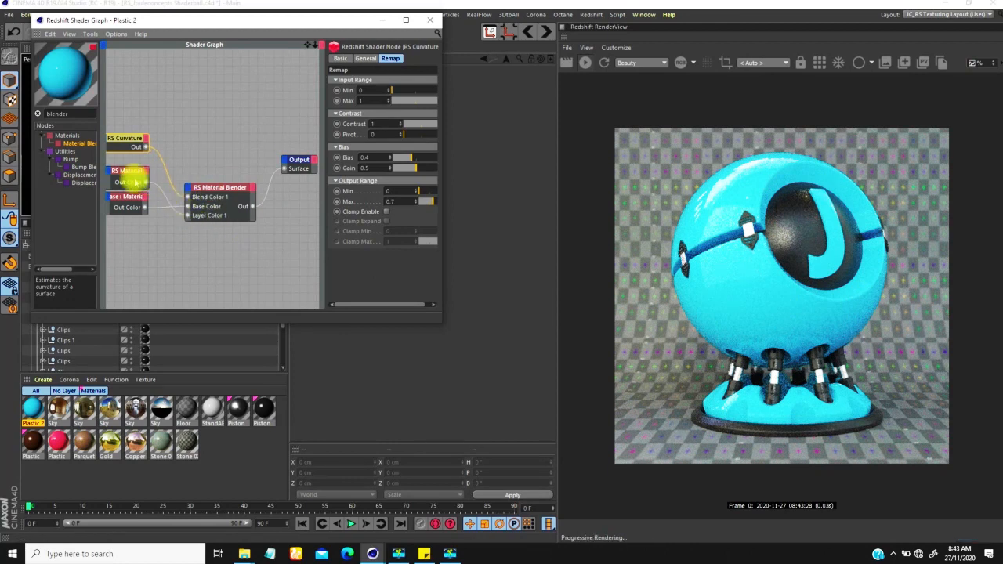
pyautogui.moveTo(209, 215); pyautogui.dragTo(208, 203)
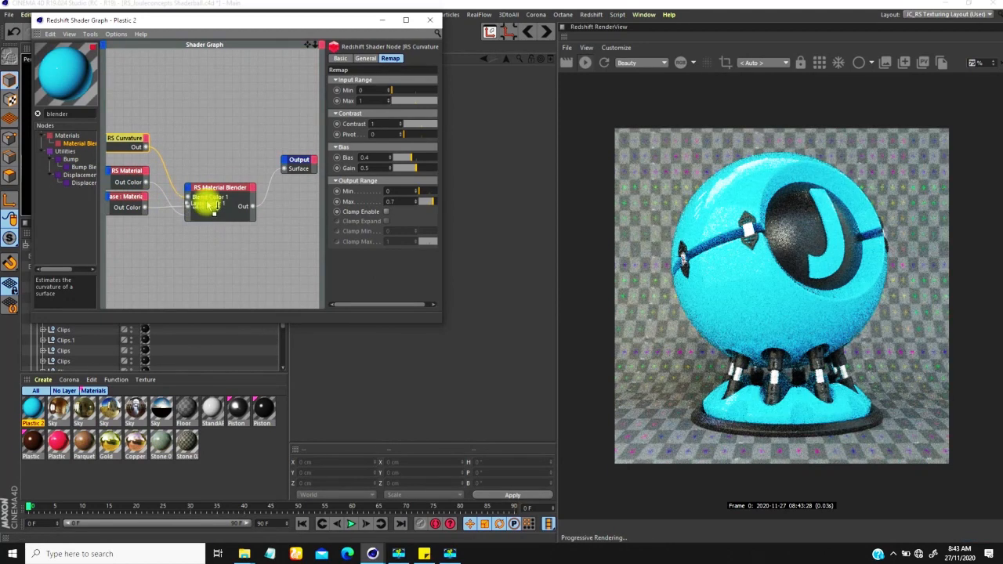
# Set the diffuse colour of the layer RS Material to a light cyan with 44% saturation and 97% value.
pyautogui.click(121, 176)
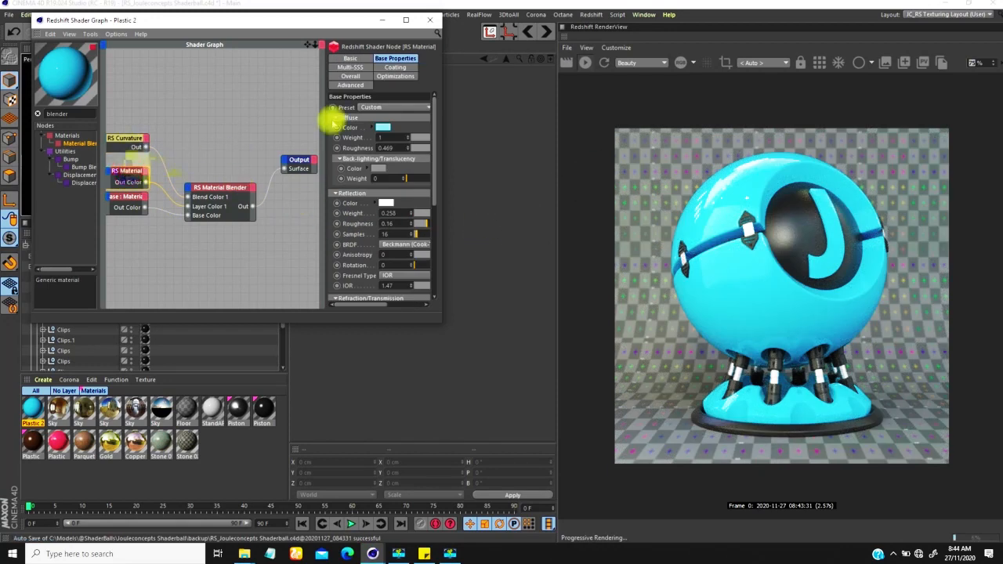
pyautogui.rightClick(354, 128)
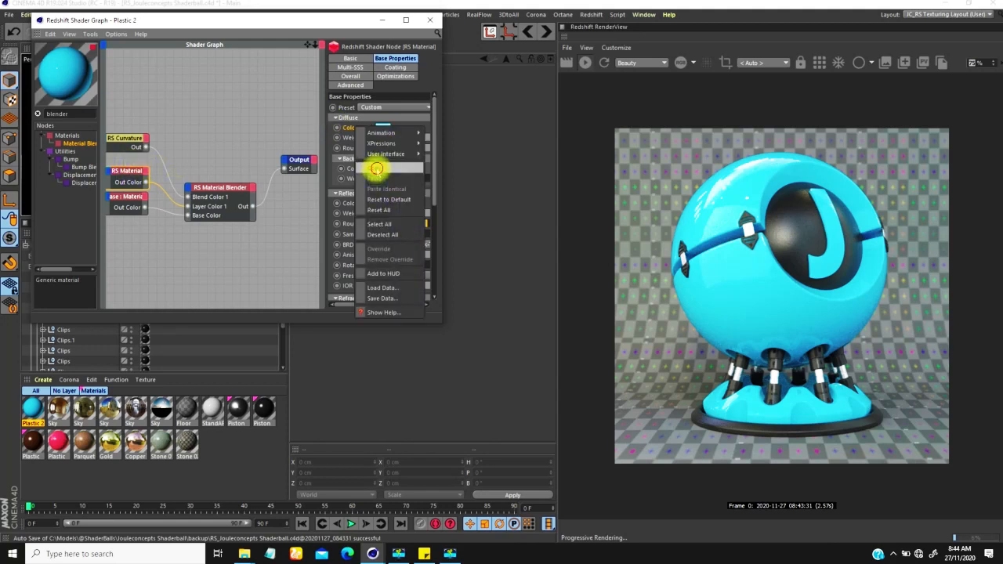
pyautogui.click(376, 168)
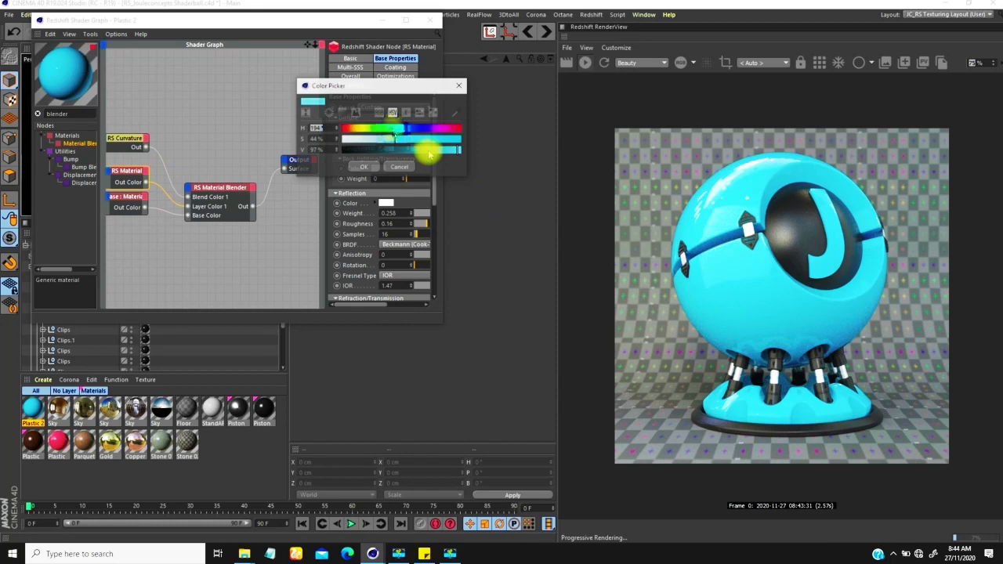
pyautogui.click(364, 167)
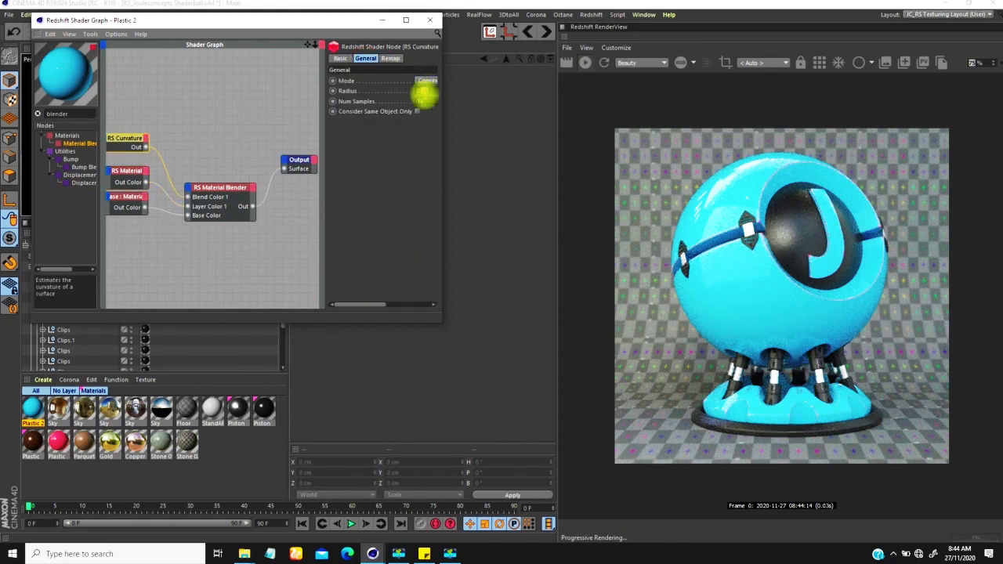
# Try different Radius values on the RS Curvature node while watching the edge wear in the render.
pyautogui.press('Return')
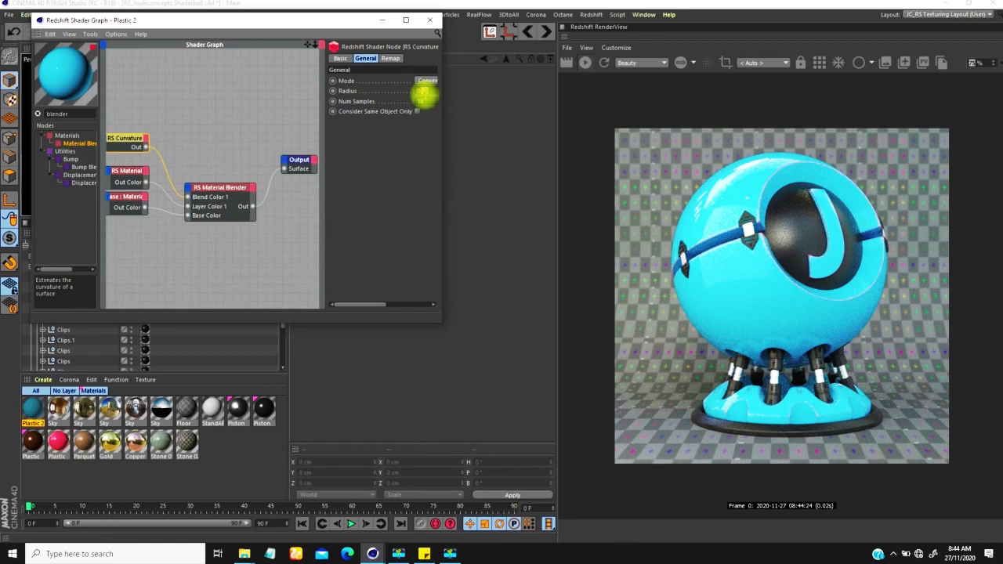
pyautogui.click(425, 90)
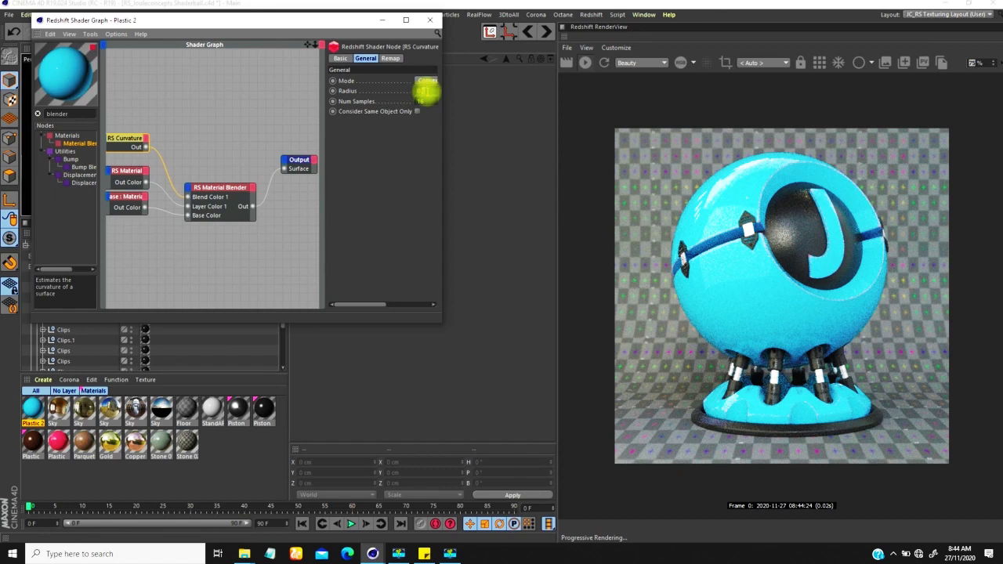
pyautogui.press('Return')
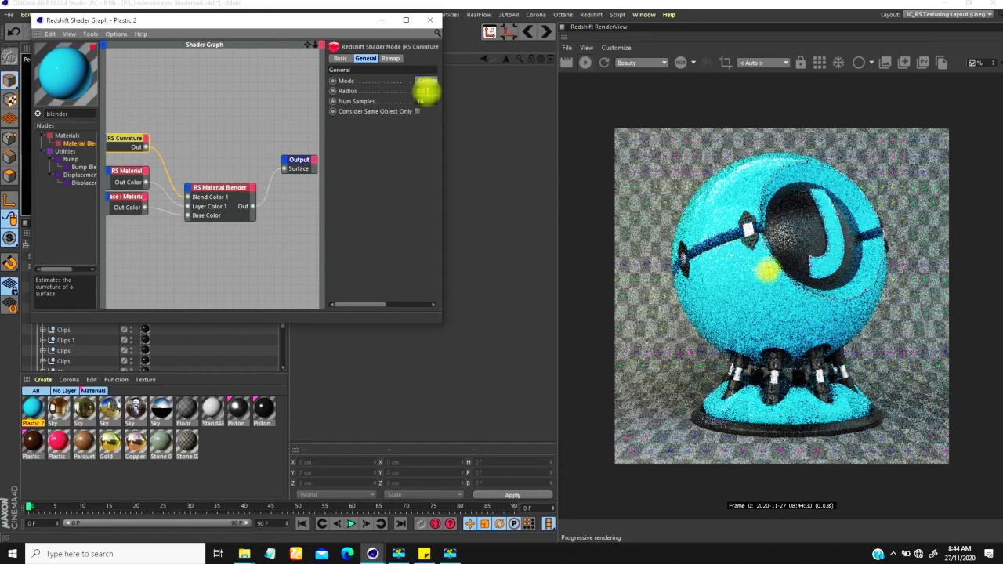
# Raise the Output Range Max of the RS Curvature remap to about 0.859.
pyautogui.click(391, 58)
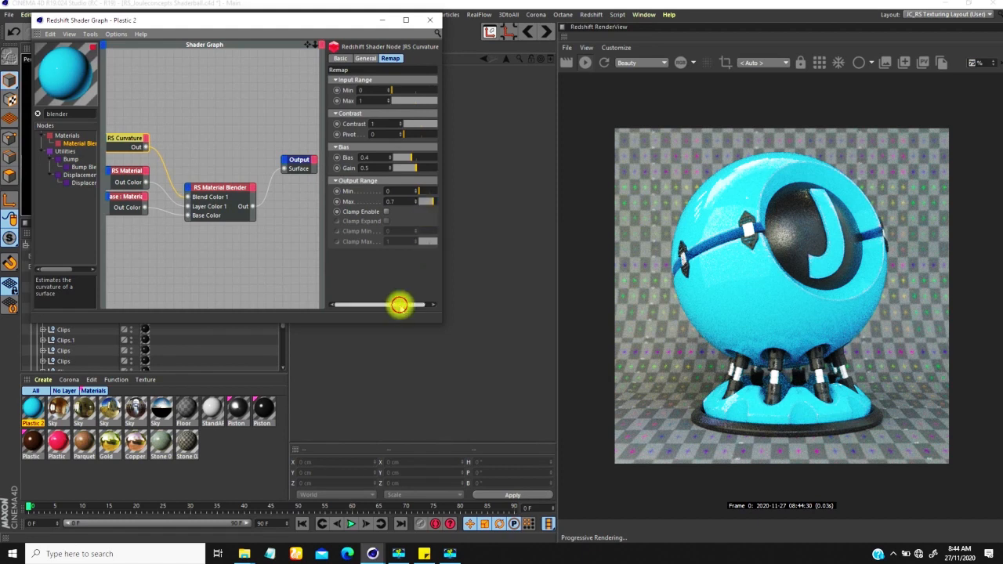
pyautogui.moveTo(399, 305); pyautogui.dragTo(407, 305)
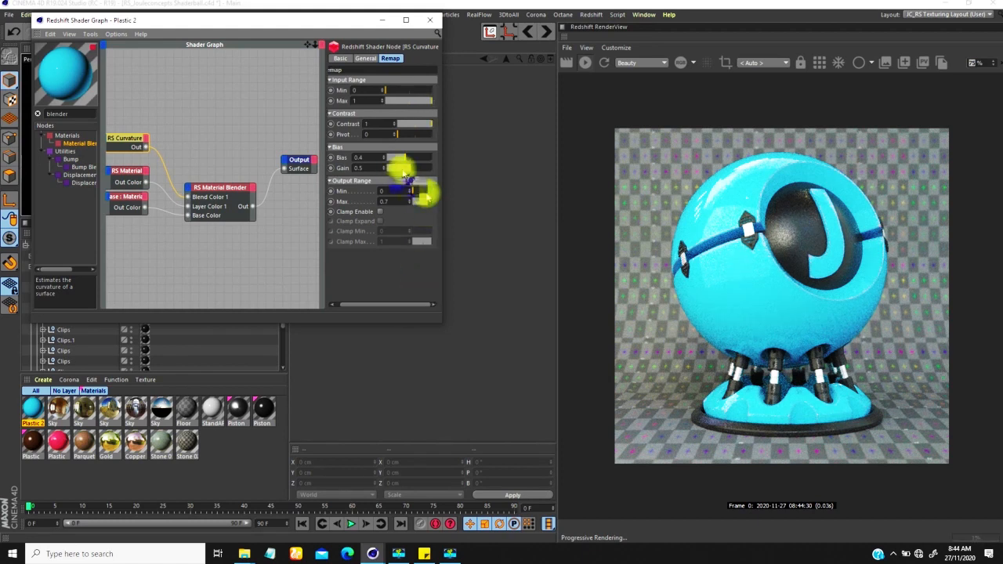
pyautogui.moveTo(427, 197); pyautogui.dragTo(423, 201)
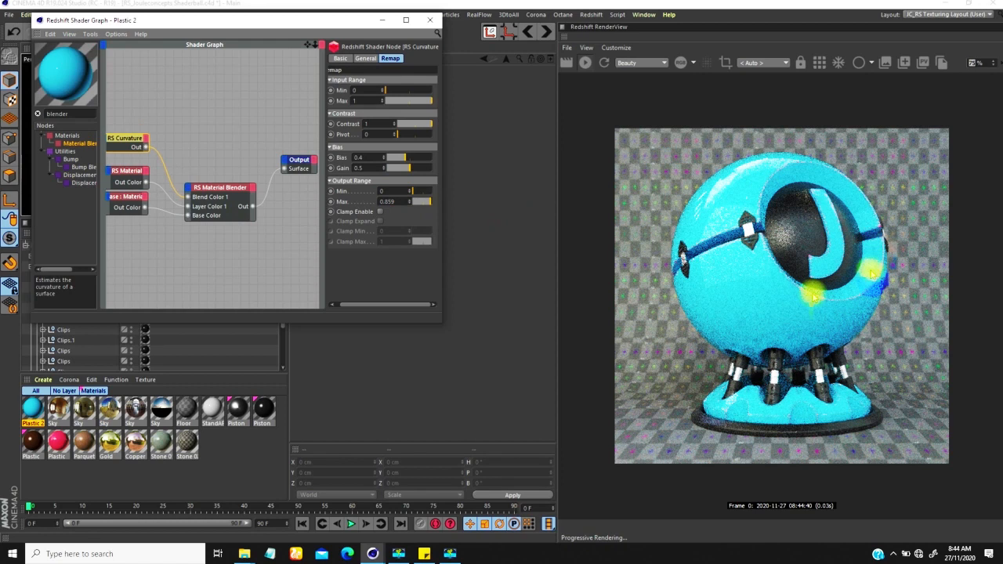
# Try a Radius of 1.5 on the RS Curvature node and settle on 0.55.
pyautogui.click(365, 58)
pyautogui.click(421, 91)
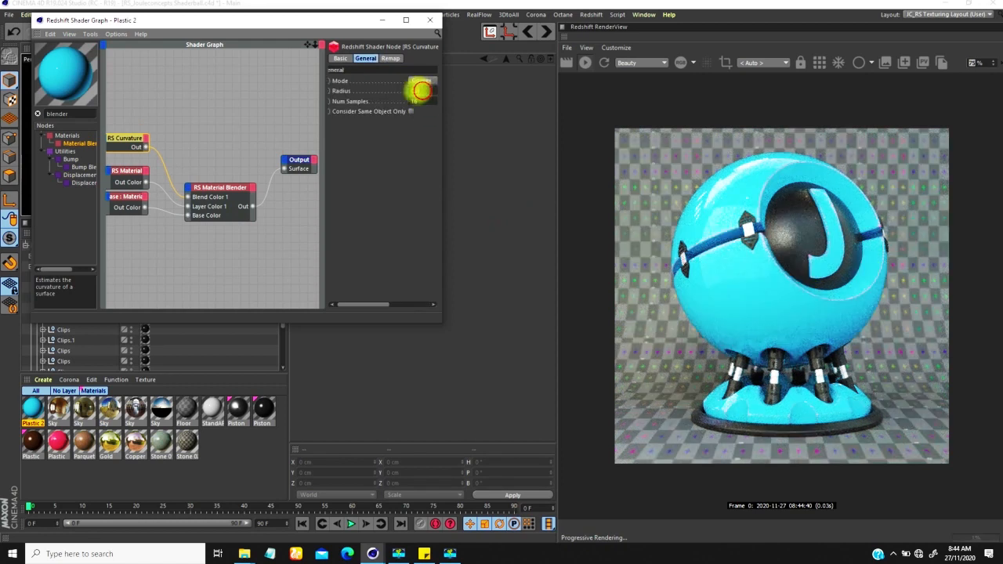
pyautogui.doubleClick(422, 91)
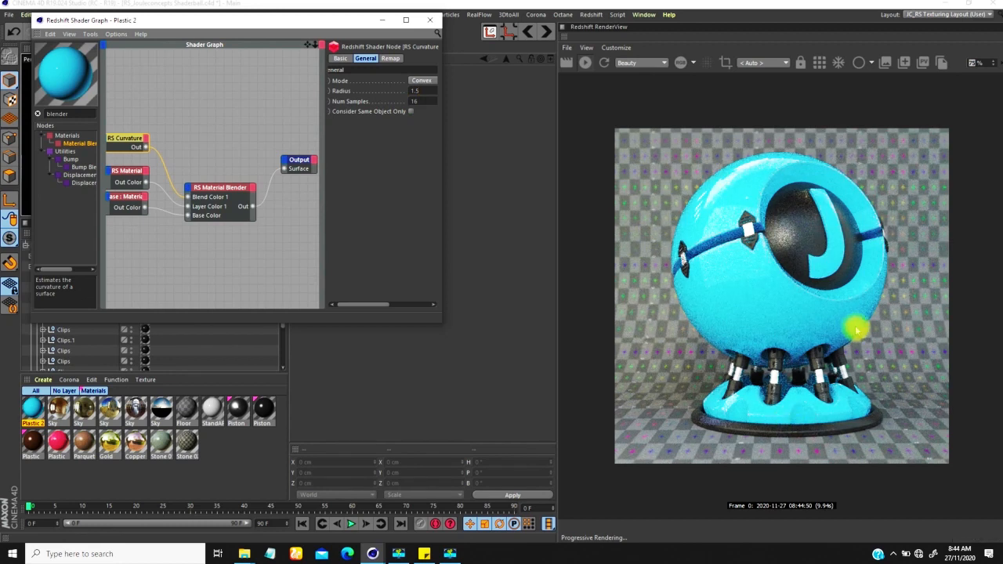
pyautogui.doubleClick(414, 91)
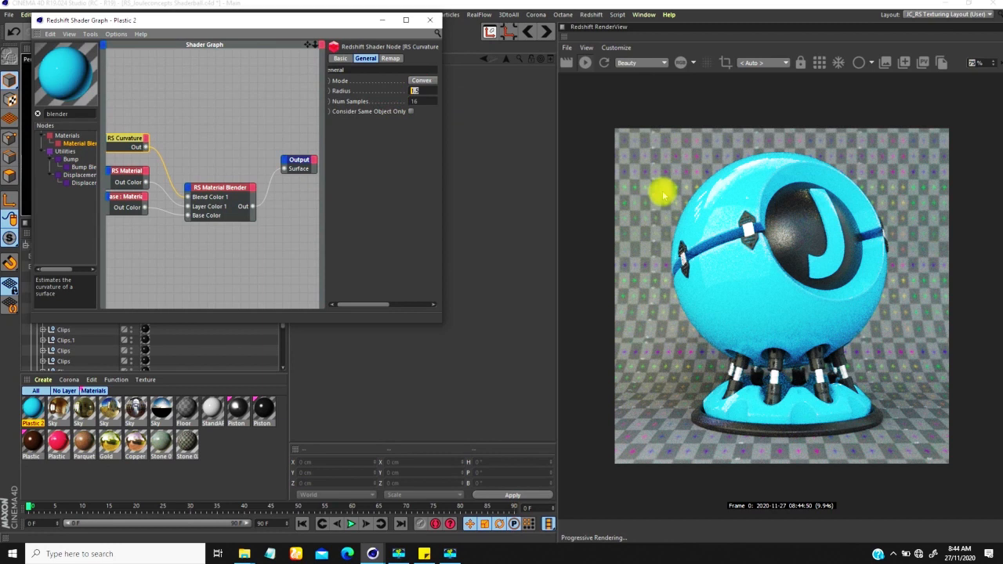
pyautogui.write('0.55')
pyautogui.press('Return')
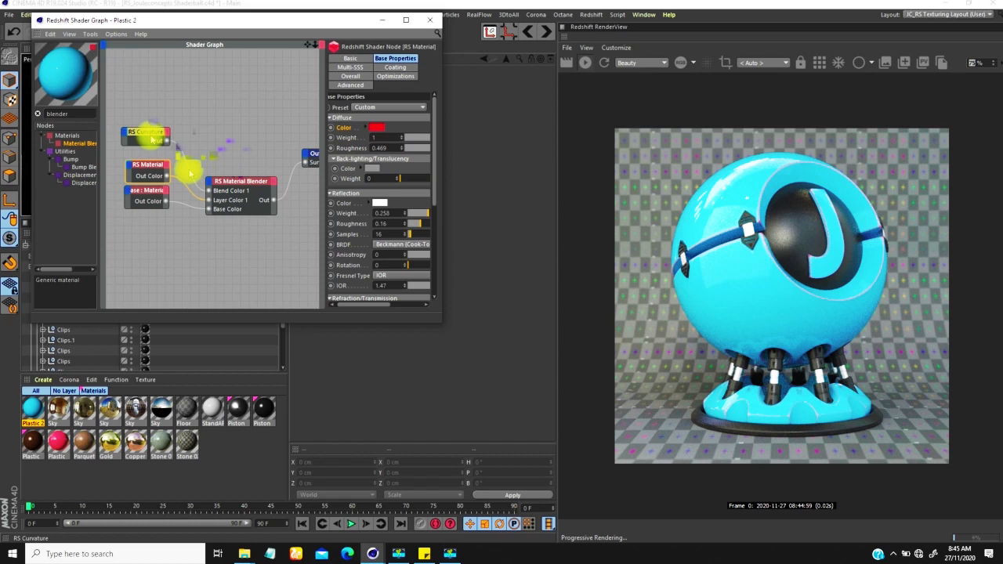
# Move RS Curvature just above RS Material and add the zomax-net_fingerprints-smudge_8k image from the tex folder as a texture node above it.
pyautogui.moveTo(153, 138); pyautogui.dragTo(161, 149)
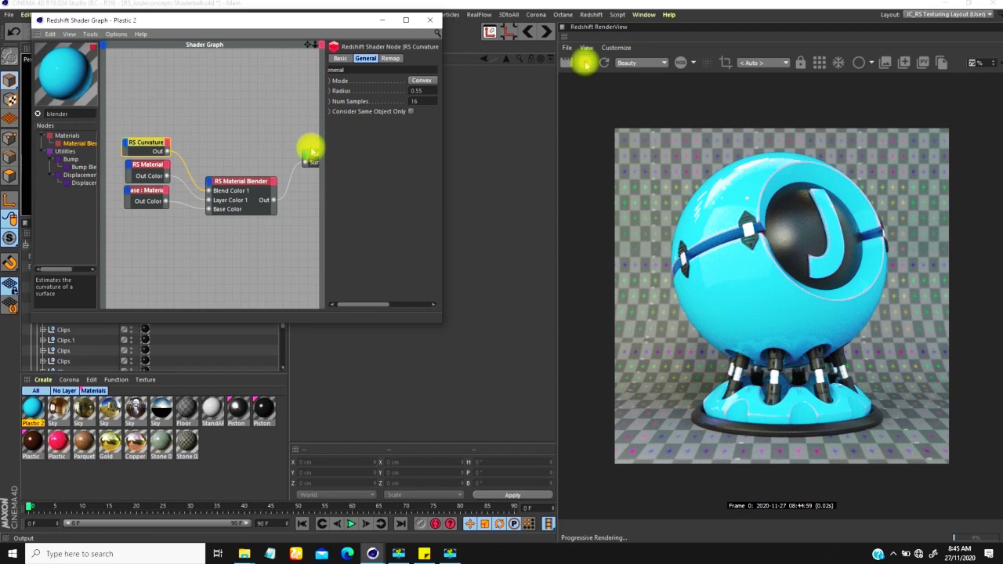
pyautogui.click(244, 554)
pyautogui.click(207, 503)
pyautogui.moveTo(398, 25); pyautogui.dragTo(586, 43)
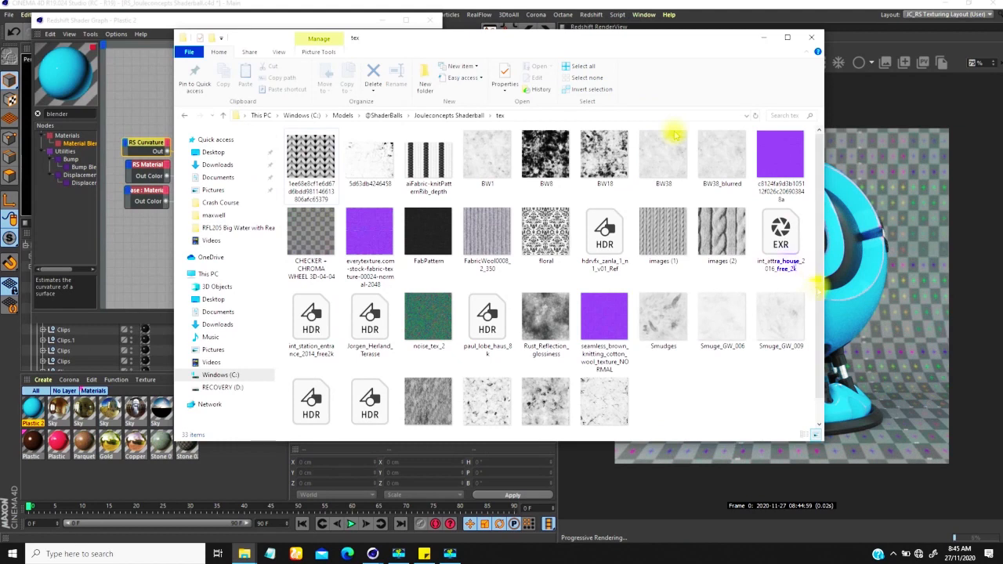
pyautogui.moveTo(819, 290)
pyautogui.mouseDown()
pyautogui.moveTo(819, 314)
pyautogui.moveTo(820, 205)
pyautogui.moveTo(819, 295)
pyautogui.mouseUp()
pyautogui.click(498, 378)
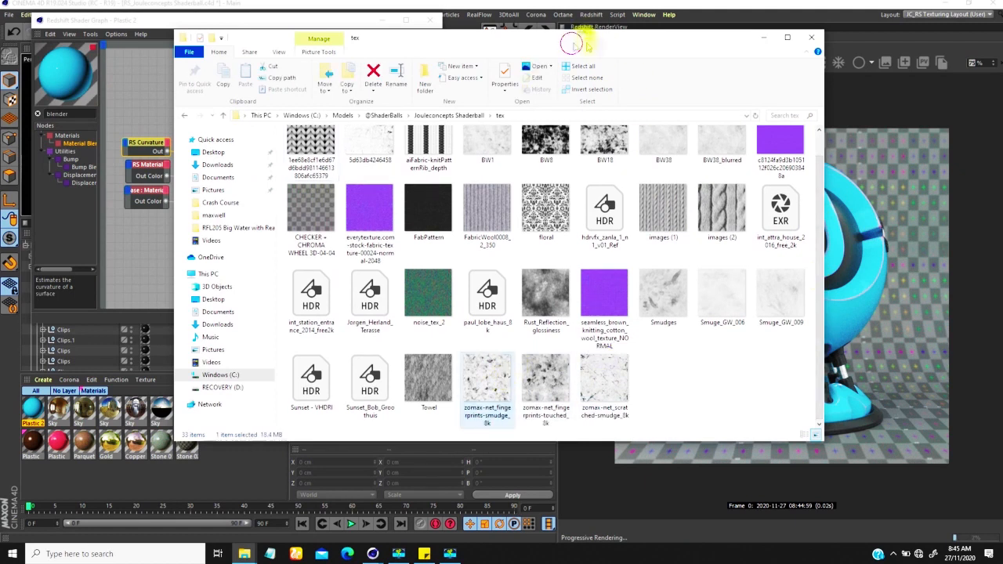
pyautogui.moveTo(588, 46); pyautogui.dragTo(784, 36)
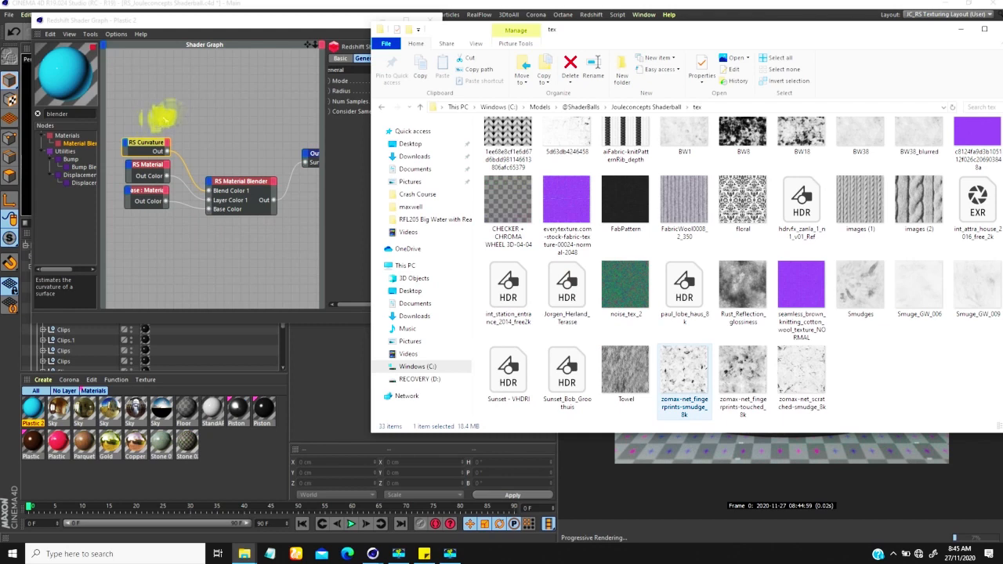
pyautogui.moveTo(163, 118); pyautogui.dragTo(165, 118)
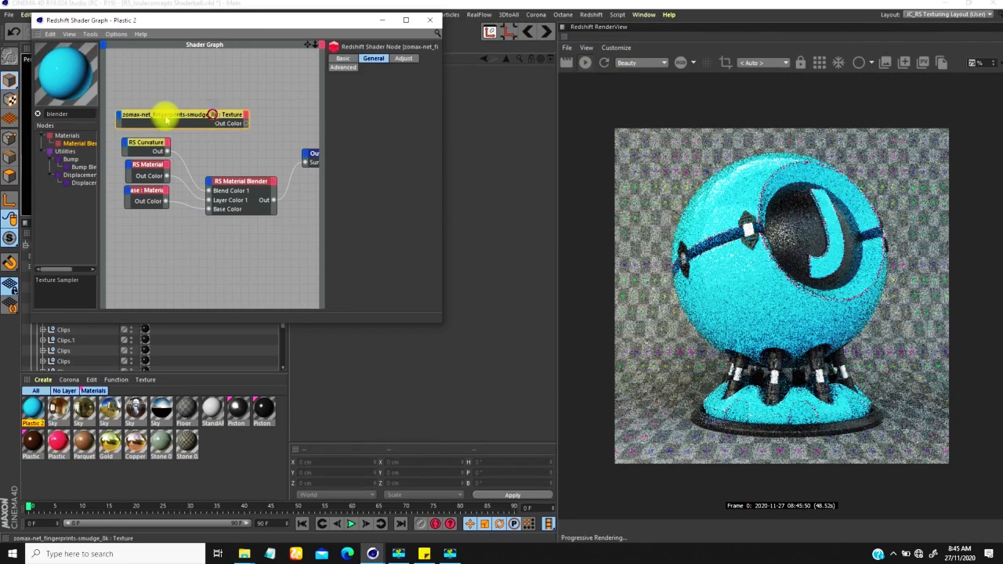
pyautogui.click(212, 112)
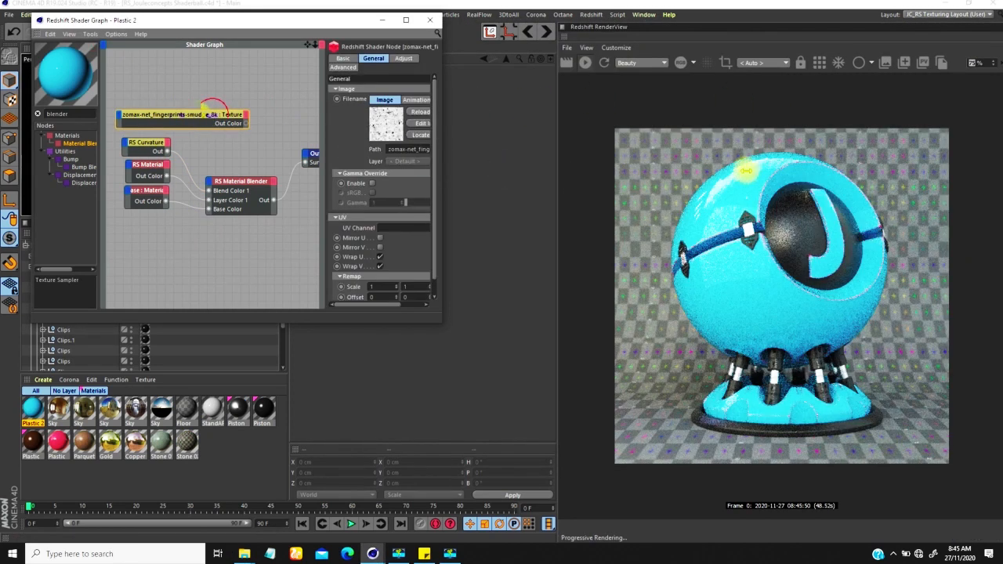
# Preview the fingerprints-smudge texture by connecting its Out Color to the Output Surface, and move the node clear of RS Curvature.
pyautogui.moveTo(246, 123); pyautogui.dragTo(309, 164)
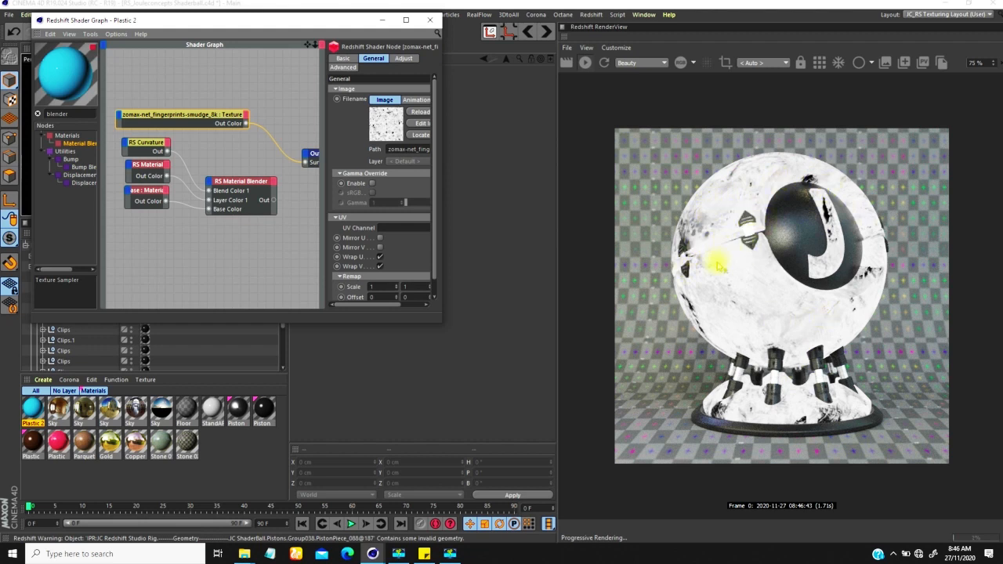
pyautogui.moveTo(195, 174); pyautogui.dragTo(258, 175, button='middle')
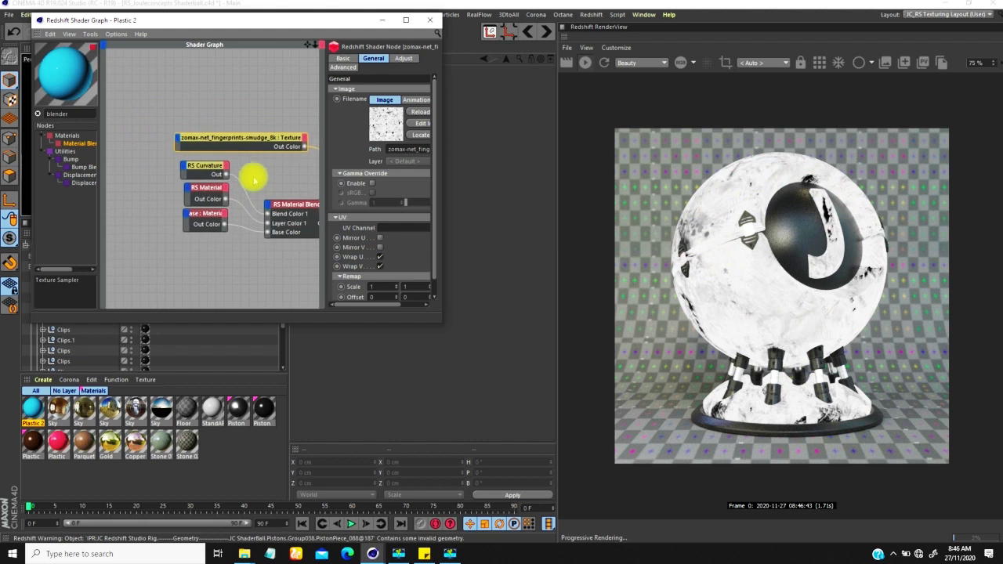
pyautogui.moveTo(246, 137); pyautogui.dragTo(222, 120)
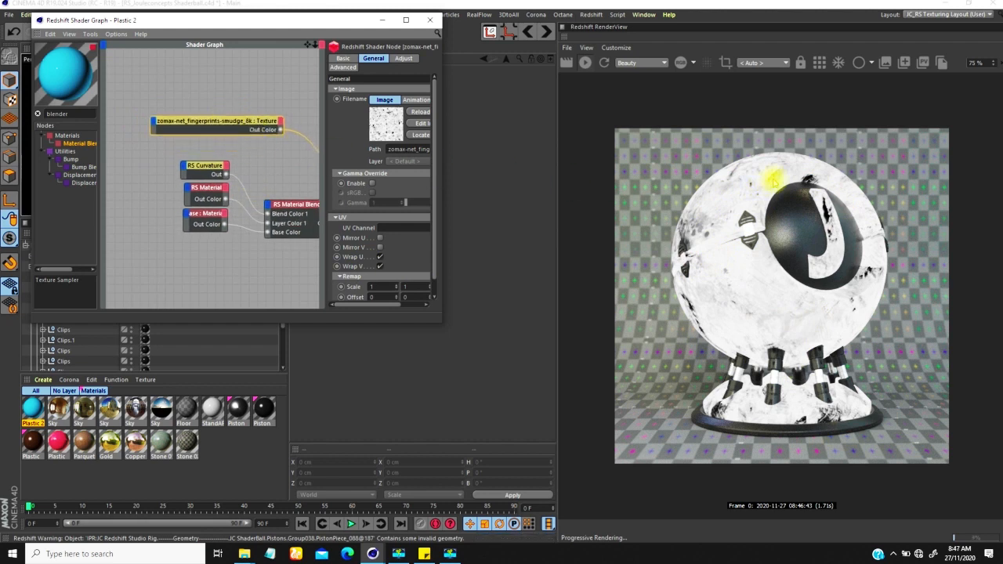
# Add an RS Scalar User Data node beside the fingerprints-smudge texture and connect its Out to the texture's Scale input.
pyautogui.moveTo(213, 136); pyautogui.dragTo(243, 149, button='middle')
pyautogui.moveTo(72, 113); pyautogui.dragTo(34, 117)
pyautogui.write('sca')
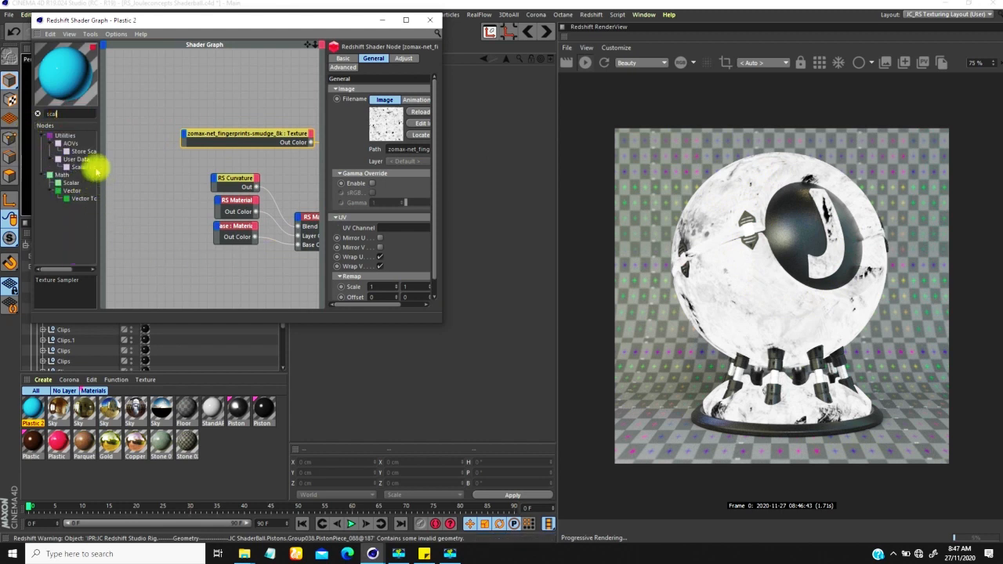
pyautogui.moveTo(71, 269)
pyautogui.mouseDown()
pyautogui.moveTo(91, 271)
pyautogui.moveTo(79, 271)
pyautogui.mouseUp()
pyautogui.click(72, 166)
pyautogui.moveTo(116, 157); pyautogui.dragTo(129, 133)
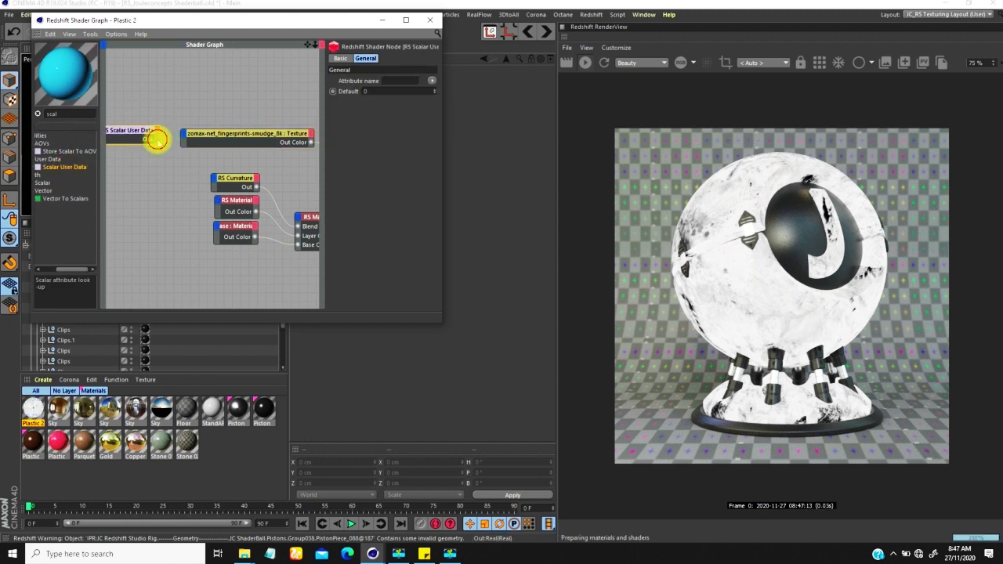
pyautogui.moveTo(183, 138); pyautogui.dragTo(192, 144)
pyautogui.click(262, 162)
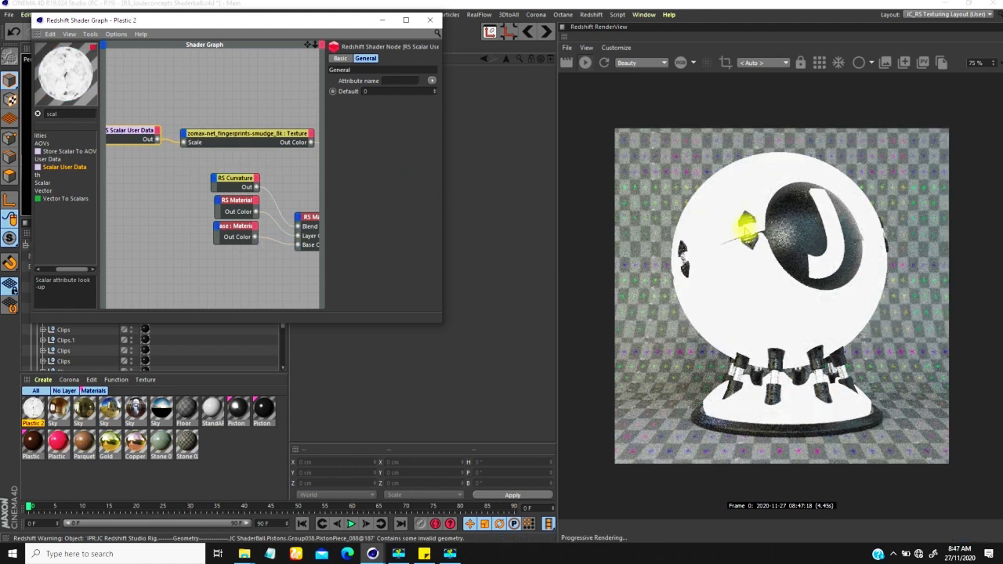
# Test Default values of 1, 2 and 10 on the RS Scalar User Data node and settle on 7.
pyautogui.click(368, 91)
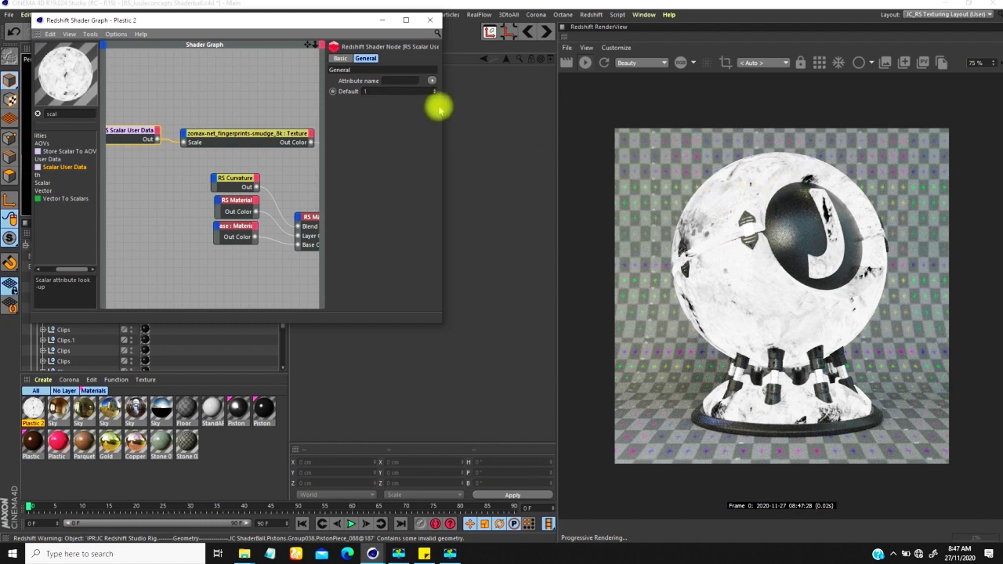
pyautogui.doubleClick(365, 91)
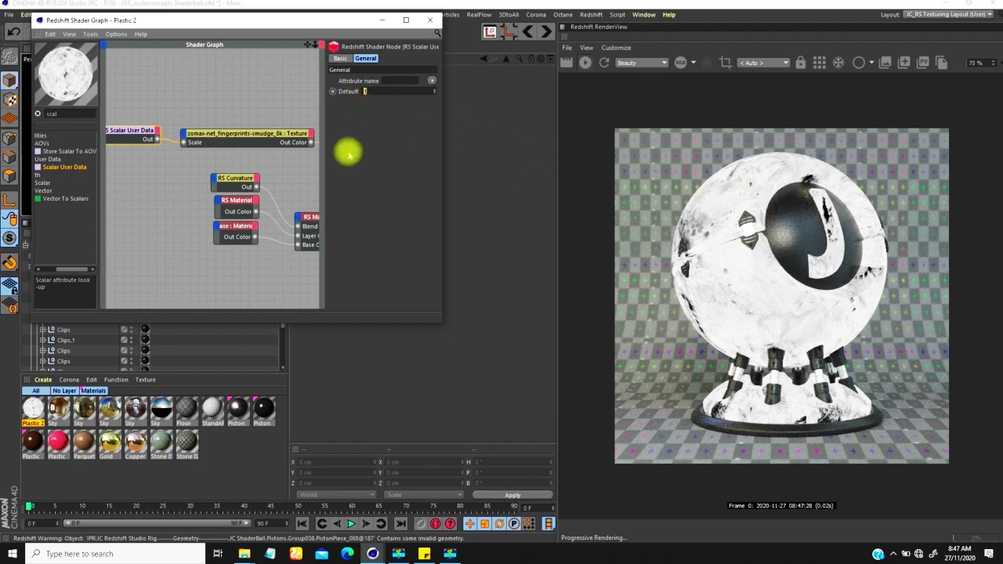
pyautogui.press('Return')
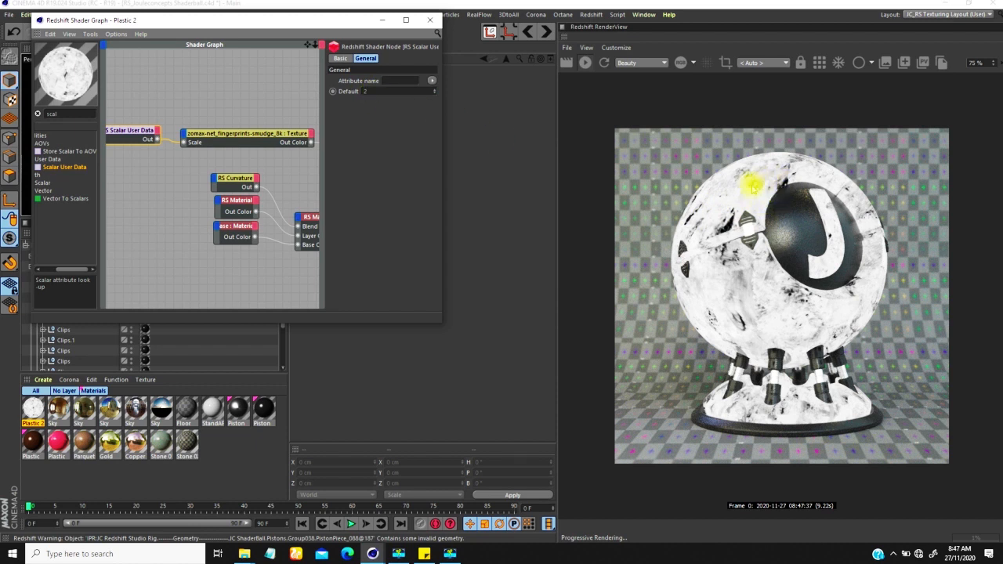
pyautogui.doubleClick(366, 91)
pyautogui.write('10')
pyautogui.press('Return')
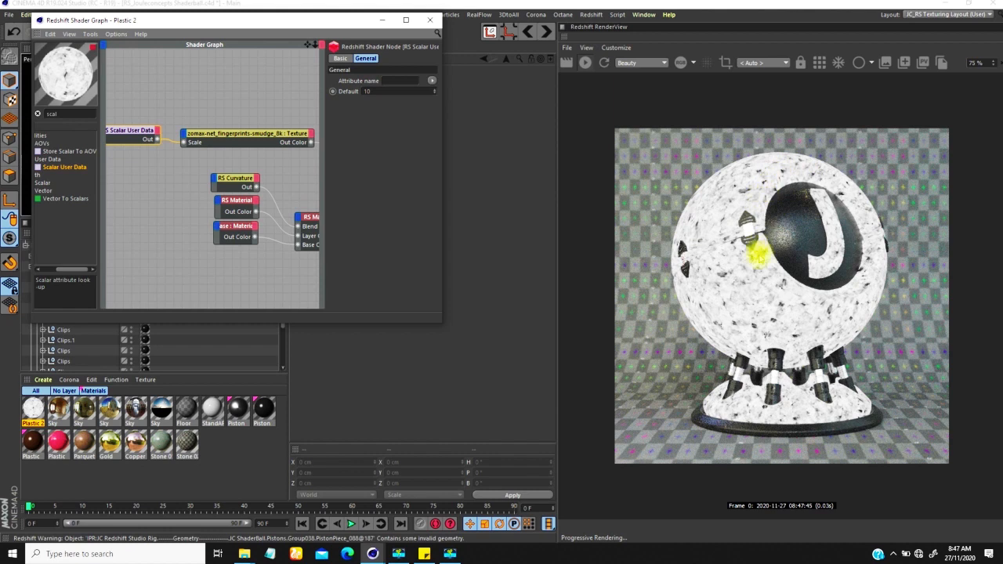
pyautogui.doubleClick(366, 91)
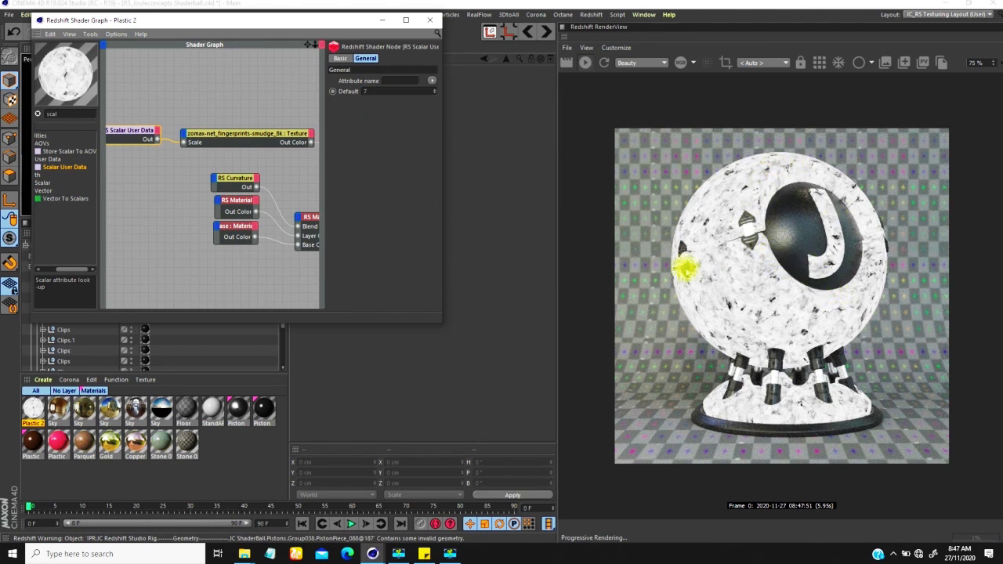
# Space out the RS Scalar User Data and texture nodes, and rename the fingerprints-smudge texture node to Noise.
pyautogui.moveTo(268, 134)
pyautogui.mouseDown()
pyautogui.moveTo(244, 128)
pyautogui.moveTo(253, 129)
pyautogui.mouseUp()
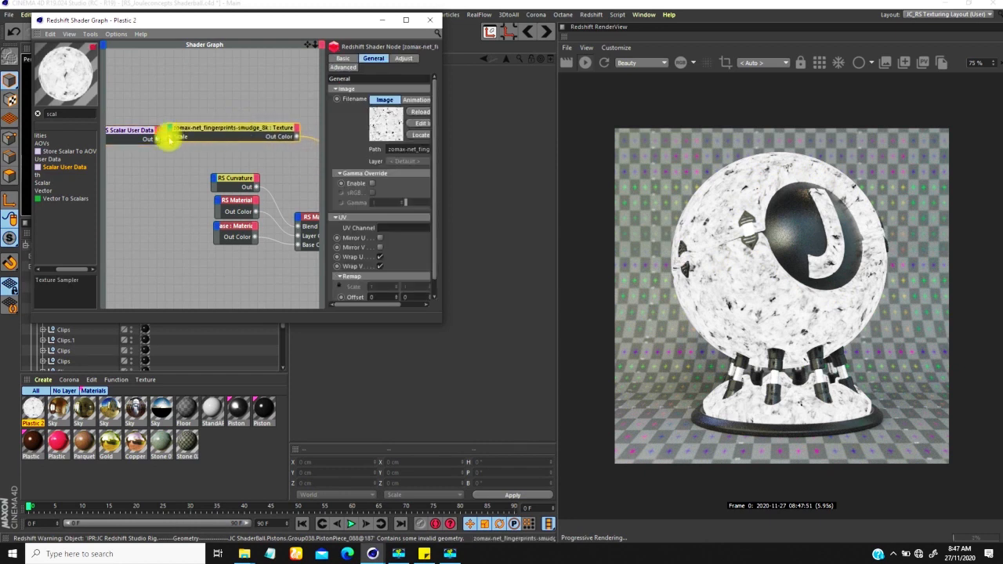
pyautogui.moveTo(148, 134); pyautogui.dragTo(117, 134)
pyautogui.moveTo(207, 132)
pyautogui.mouseDown()
pyautogui.moveTo(181, 133)
pyautogui.moveTo(190, 134)
pyautogui.mouseUp()
pyautogui.rightClick(200, 130)
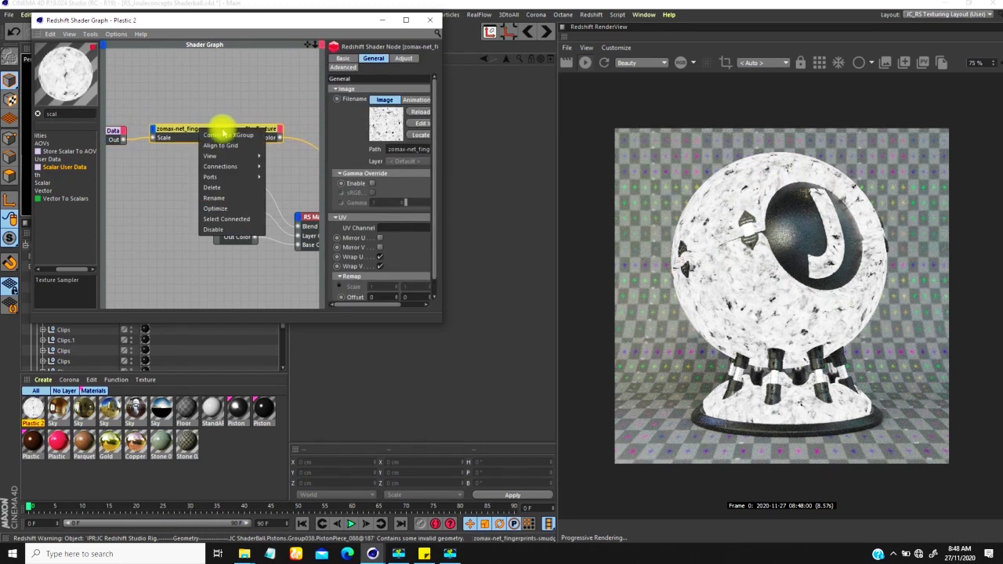
pyautogui.click(217, 198)
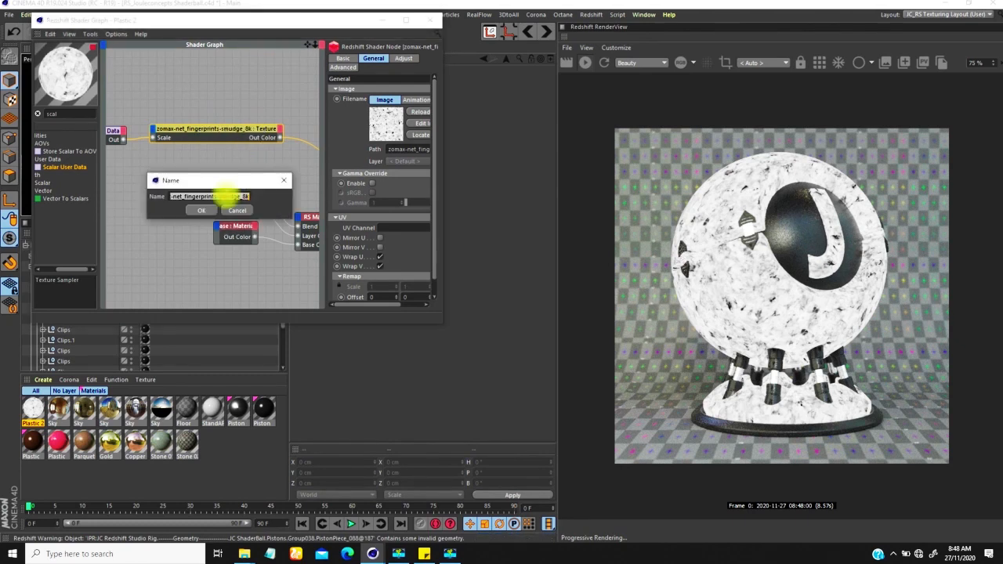
pyautogui.press('Return')
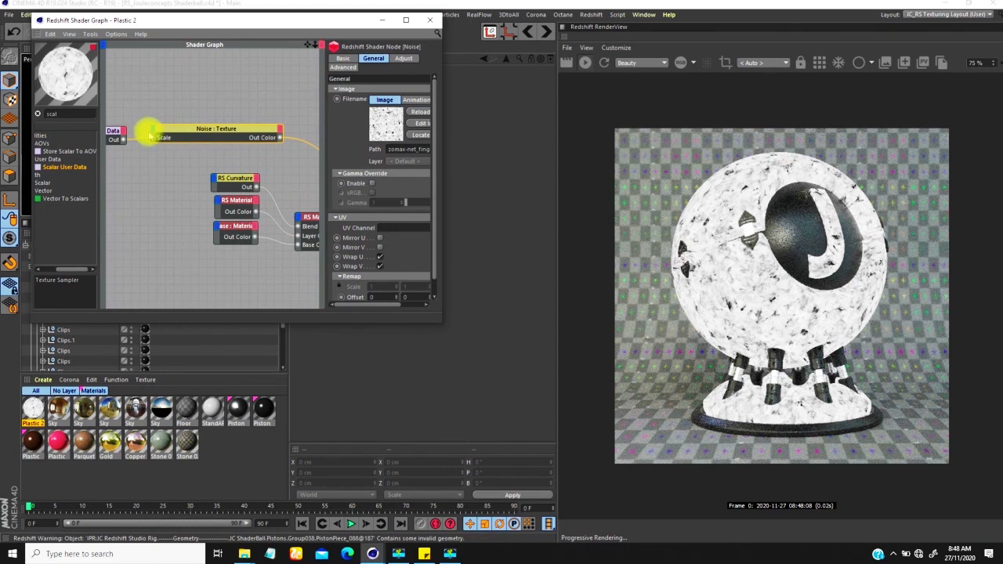
# Narrow the Noise texture node, add an RS TriPlanar node and connect the texture's Out Color to its Image X input.
pyautogui.moveTo(149, 135); pyautogui.dragTo(186, 128)
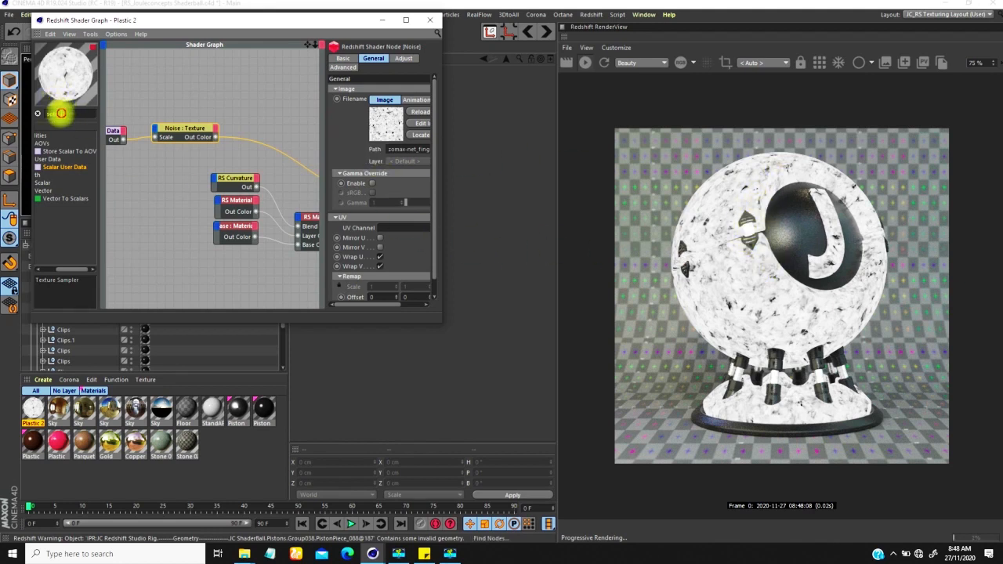
pyautogui.moveTo(62, 114); pyautogui.dragTo(38, 126)
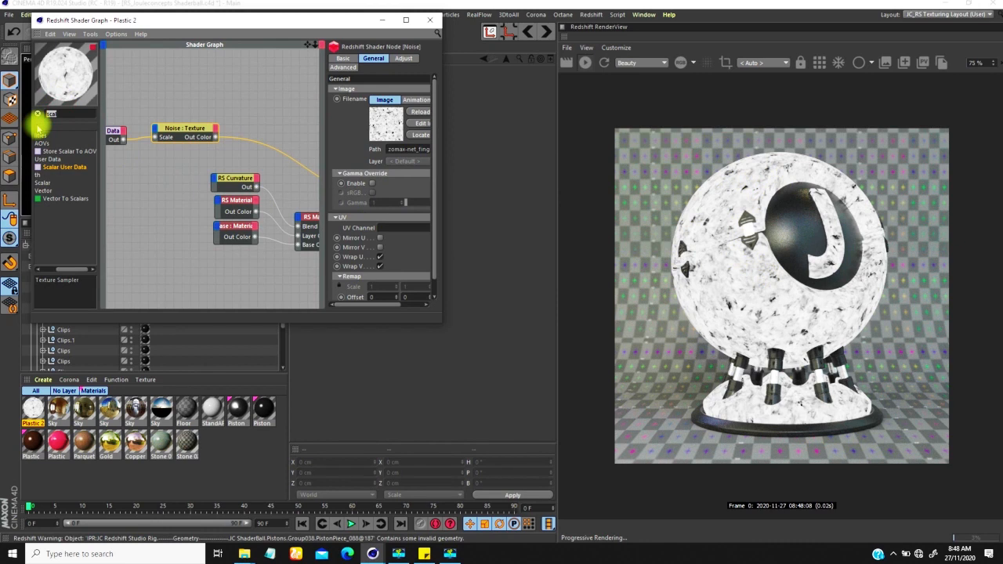
pyautogui.write('tri')
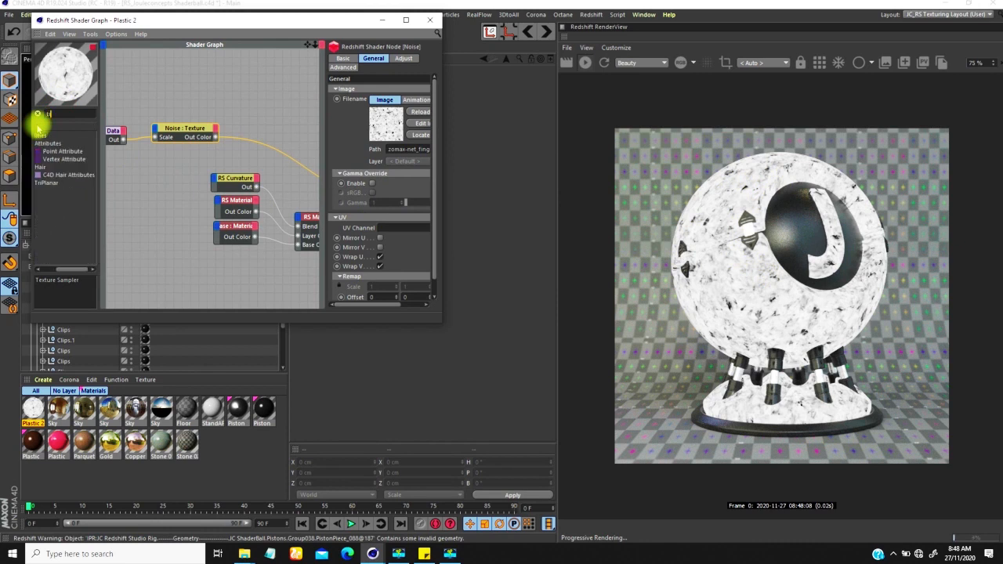
pyautogui.click(63, 143)
pyautogui.moveTo(280, 107); pyautogui.dragTo(276, 104)
pyautogui.moveTo(215, 137); pyautogui.dragTo(312, 117)
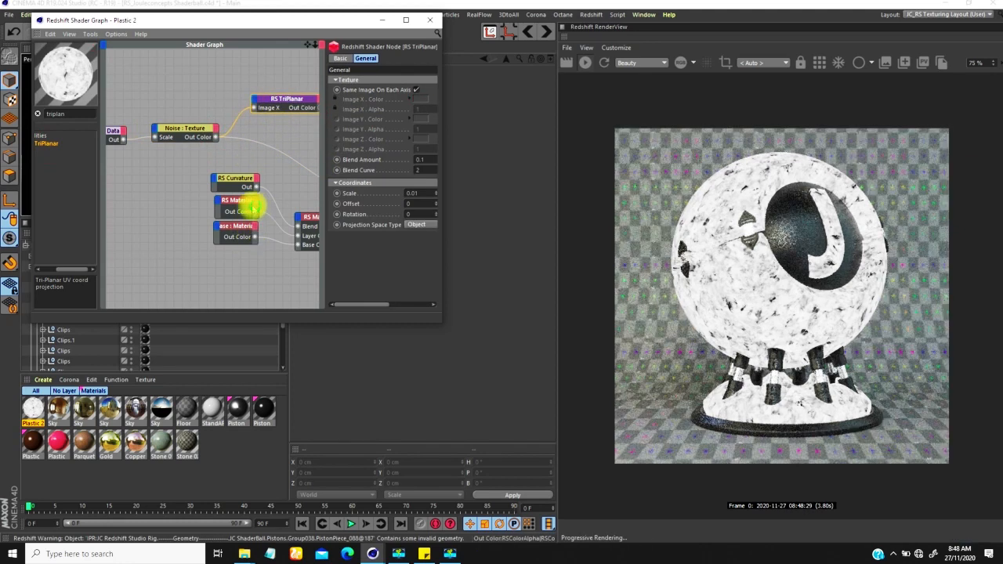
# Preview the triplanar projection by connecting RS TriPlanar's Out Color to the Output Surface, and nudge the node slightly lower.
pyautogui.moveTo(259, 178); pyautogui.dragTo(173, 164, button='middle')
pyautogui.moveTo(241, 158); pyautogui.dragTo(179, 154, button='middle')
pyautogui.moveTo(189, 90); pyautogui.dragTo(263, 182)
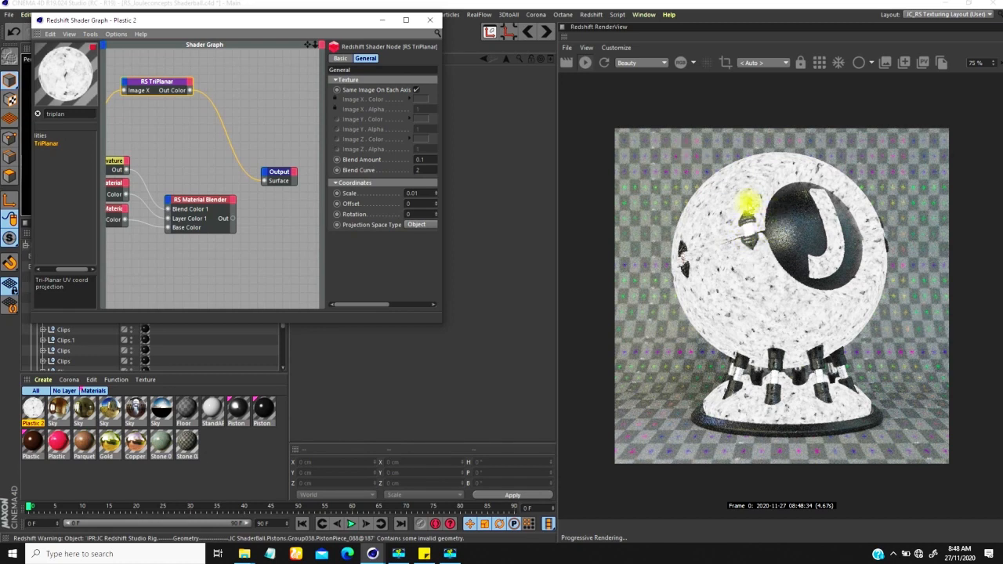
pyautogui.moveTo(204, 156); pyautogui.dragTo(269, 179, button='middle')
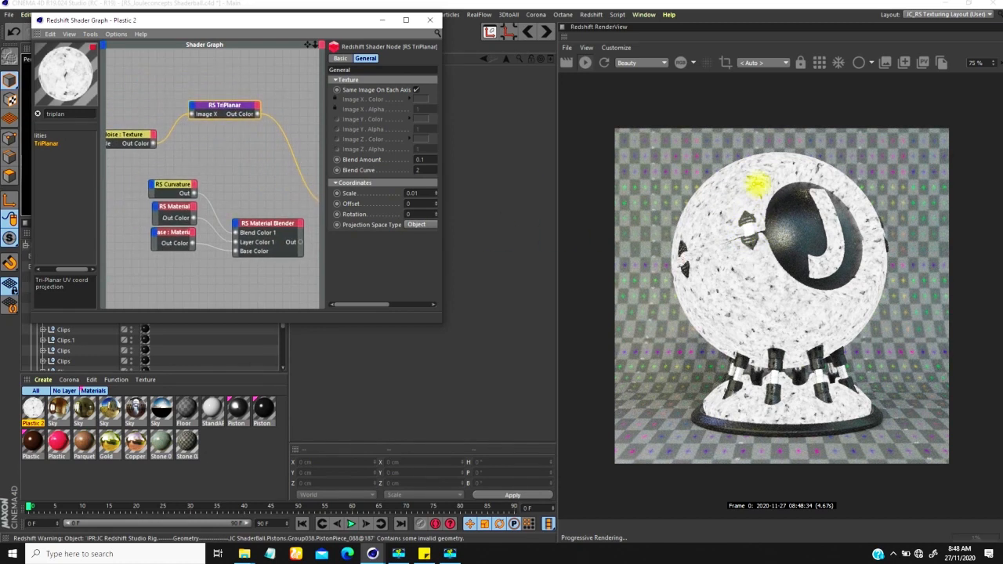
pyautogui.moveTo(224, 105); pyautogui.dragTo(224, 115)
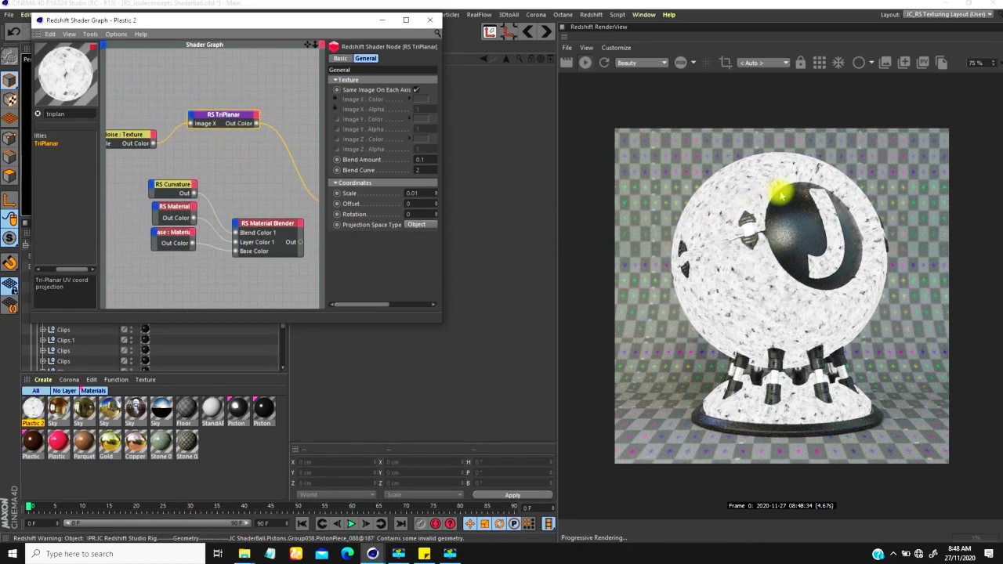
pyautogui.moveTo(232, 161); pyautogui.dragTo(290, 162, button='middle')
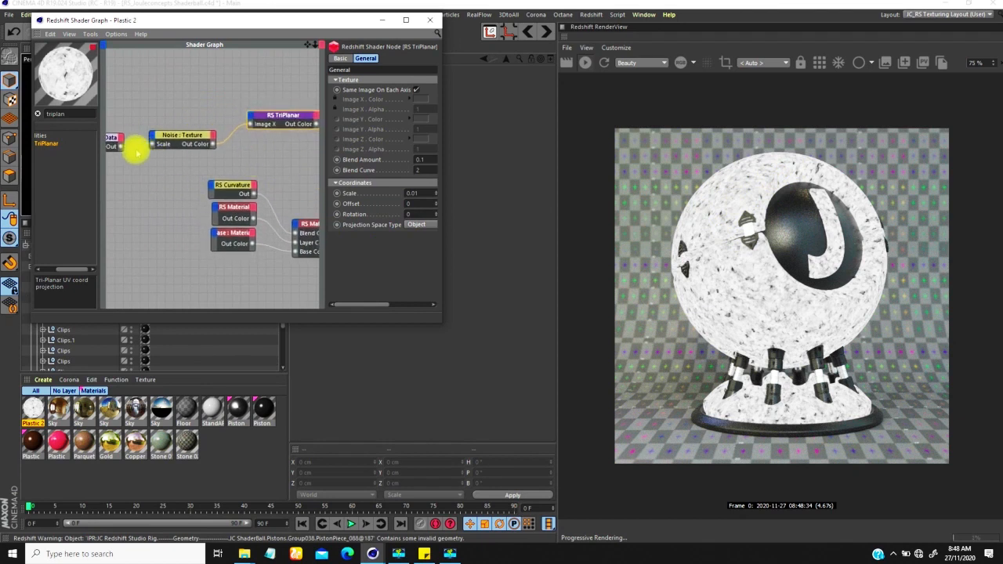
# Set the RS Scalar User Data node's Default to 5, and space out the RS TriPlanar, Noise and Output nodes.
pyautogui.moveTo(139, 146); pyautogui.dragTo(172, 142, button='middle')
pyautogui.click(152, 133)
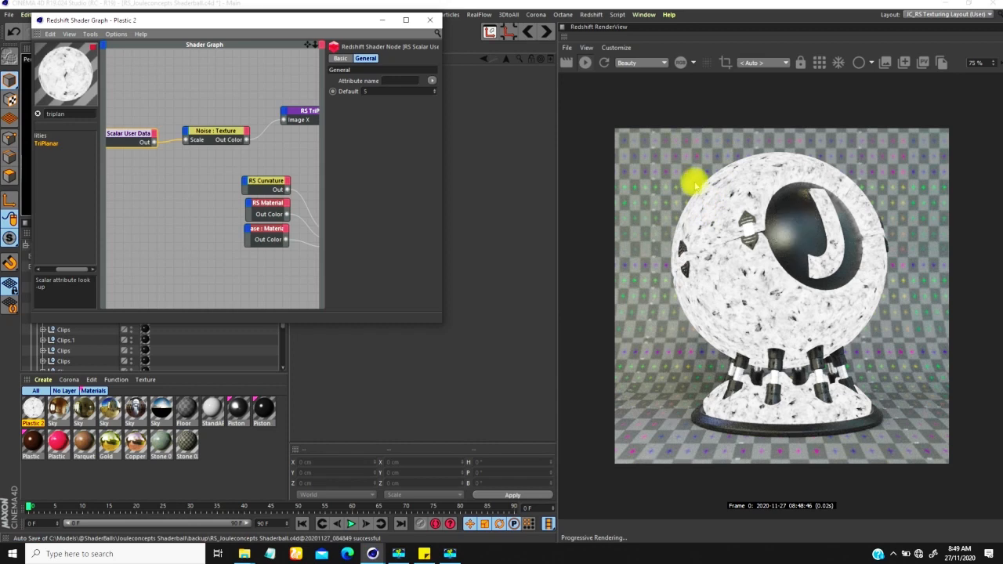
pyautogui.moveTo(272, 139); pyautogui.dragTo(226, 134, button='middle')
pyautogui.moveTo(271, 108); pyautogui.dragTo(263, 121)
pyautogui.moveTo(169, 125); pyautogui.dragTo(156, 126)
pyautogui.click(257, 119)
pyautogui.moveTo(257, 119); pyautogui.dragTo(238, 124)
pyautogui.moveTo(265, 149); pyautogui.dragTo(211, 140, button='middle')
pyautogui.moveTo(225, 165); pyautogui.dragTo(253, 160)
# Find the Vector Mul node with the search term mul and add it beside RS TriPlanar.
pyautogui.moveTo(151, 154); pyautogui.dragTo(195, 156, button='middle')
pyautogui.moveTo(72, 117); pyautogui.dragTo(48, 119)
pyautogui.write('mul')
pyautogui.moveTo(76, 269); pyautogui.dragTo(49, 265)
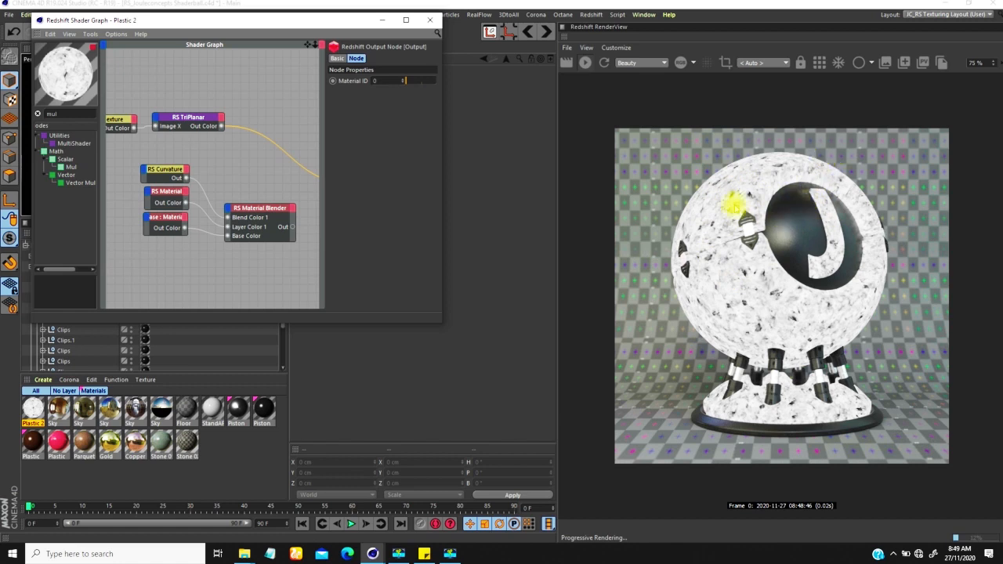
pyautogui.click(77, 182)
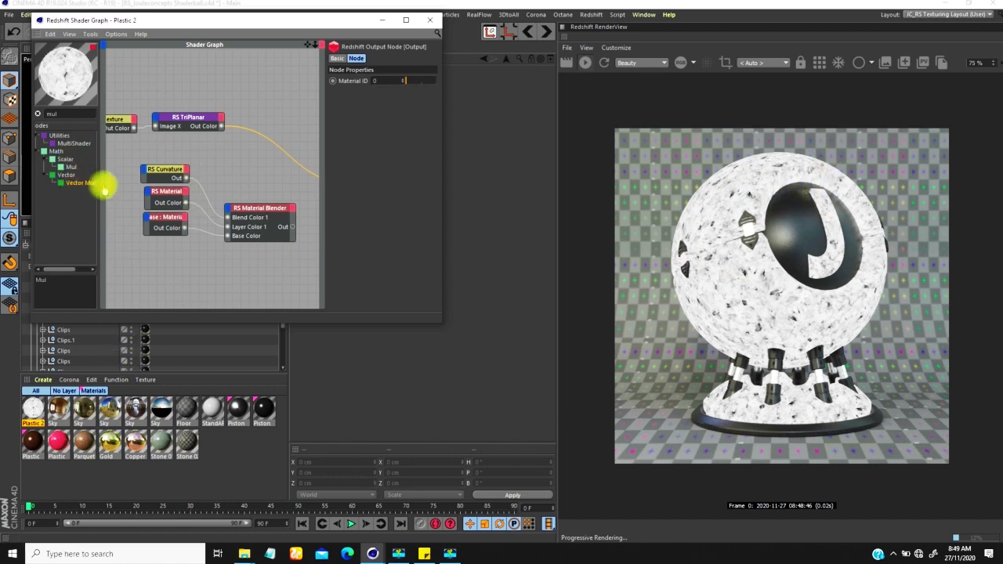
pyautogui.moveTo(278, 106); pyautogui.dragTo(277, 108)
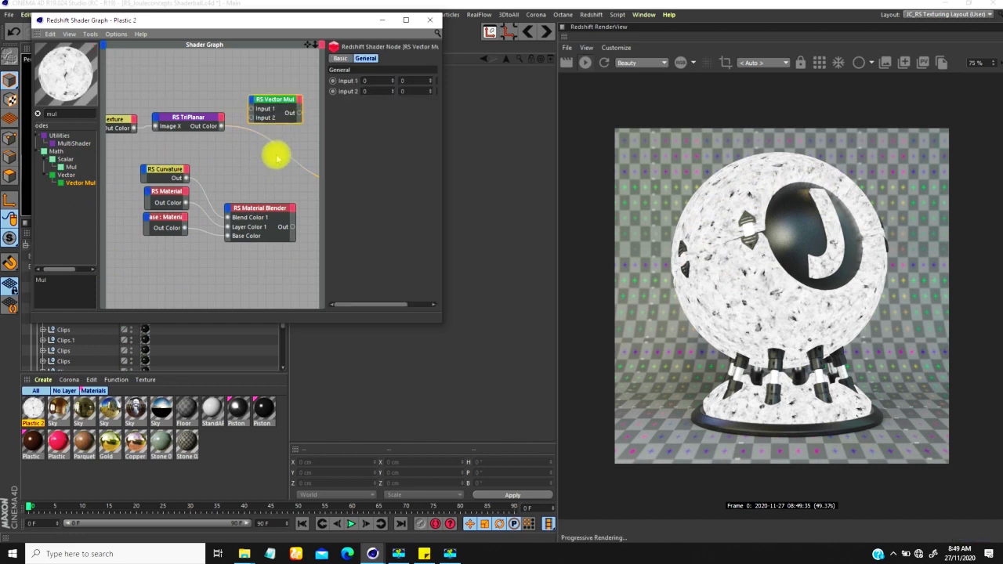
# Connect RS Curvature and RS TriPlanar to RS Vector Mul's Input 1 and Input 2, and its Out to the Output Surface.
pyautogui.moveTo(276, 159); pyautogui.dragTo(260, 160, button='middle')
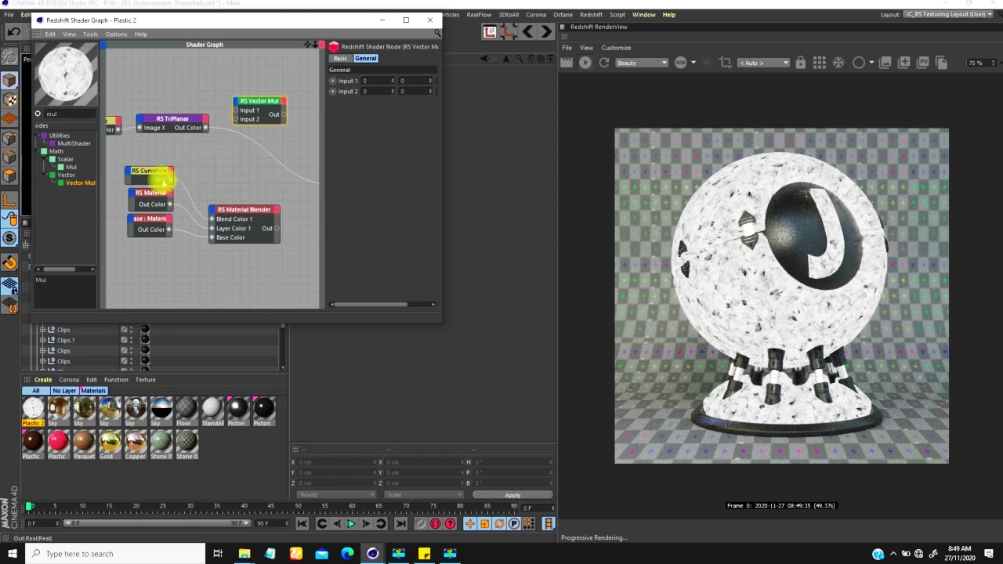
pyautogui.moveTo(170, 167); pyautogui.dragTo(232, 111)
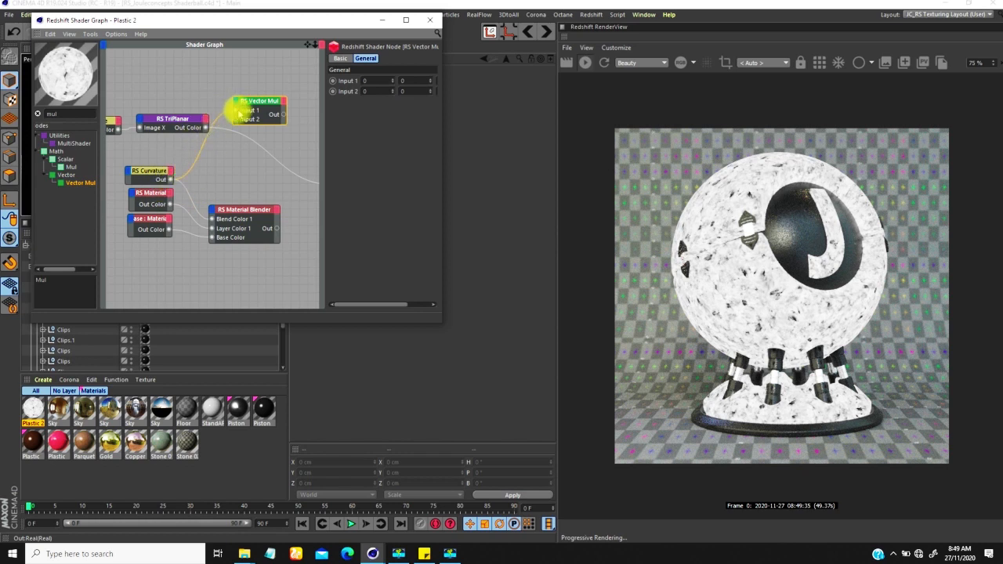
pyautogui.moveTo(235, 121); pyautogui.dragTo(237, 119)
pyautogui.moveTo(253, 159); pyautogui.dragTo(152, 156, button='middle')
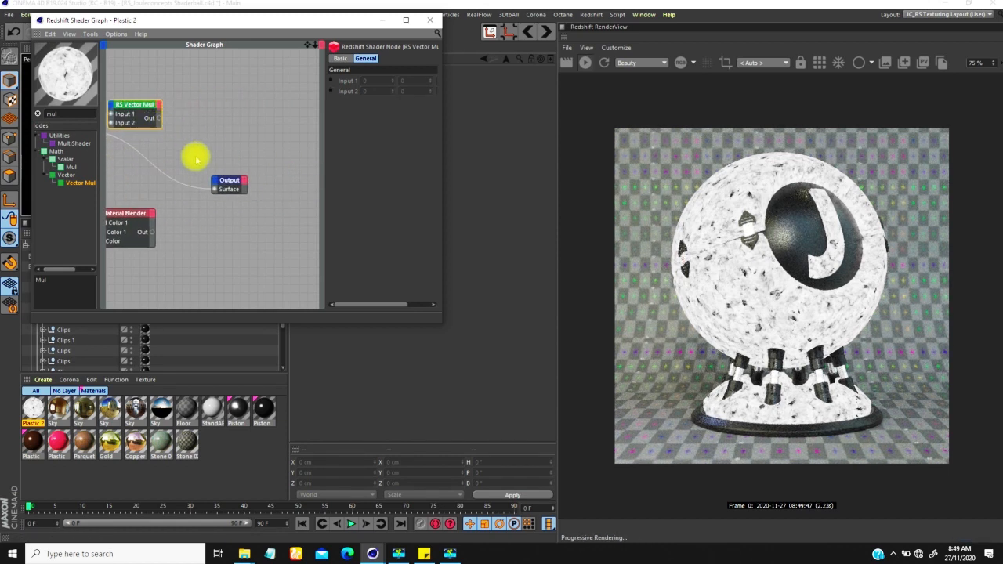
pyautogui.moveTo(157, 117); pyautogui.dragTo(213, 190)
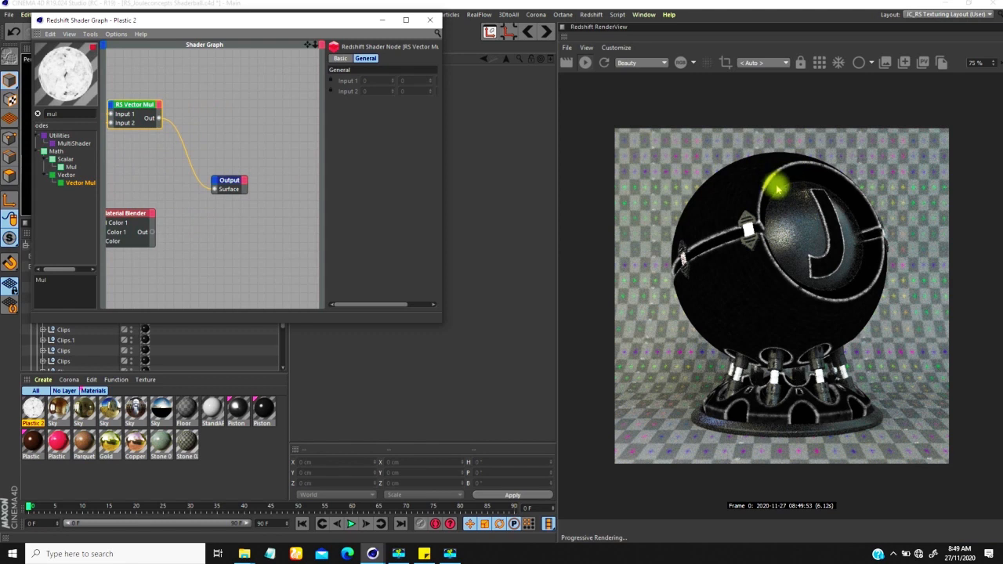
# Enlarge the render preview to 100% and 200%, and examine the broken-up edge wear around the ring and the J emblem.
pyautogui.click(978, 63)
pyautogui.write('100')
pyautogui.press('Return')
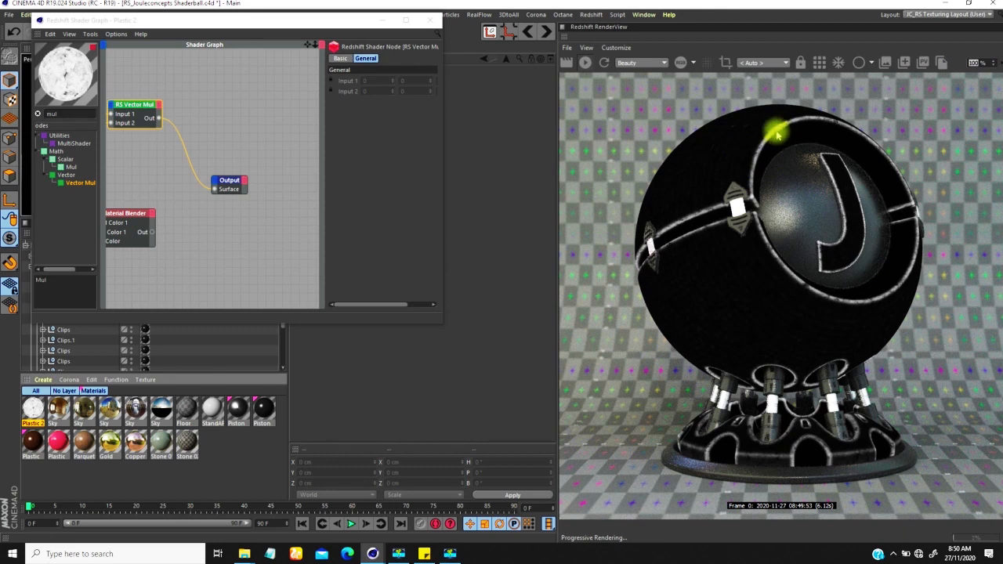
pyautogui.write('200')
pyautogui.press('Return')
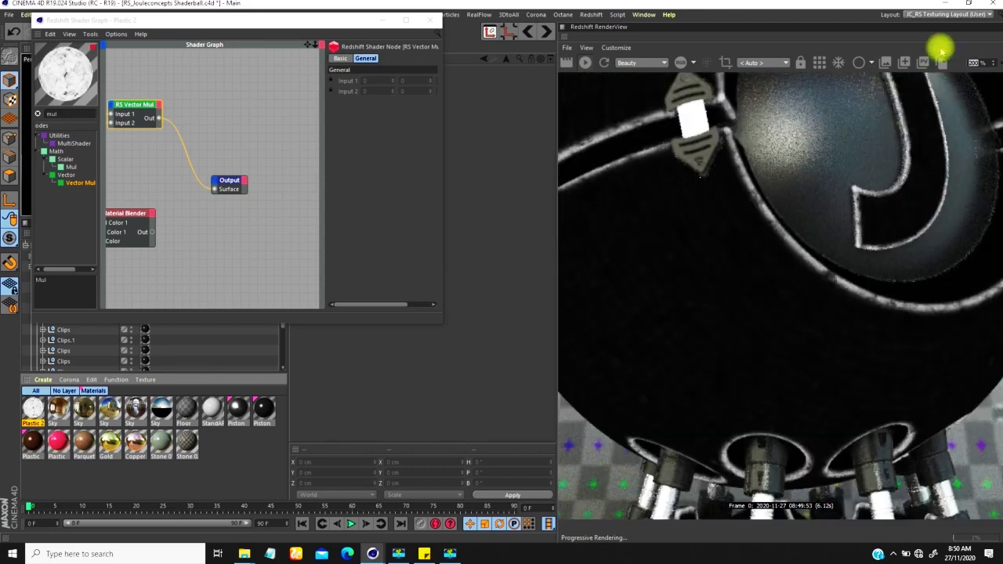
pyautogui.moveTo(778, 235); pyautogui.dragTo(763, 403)
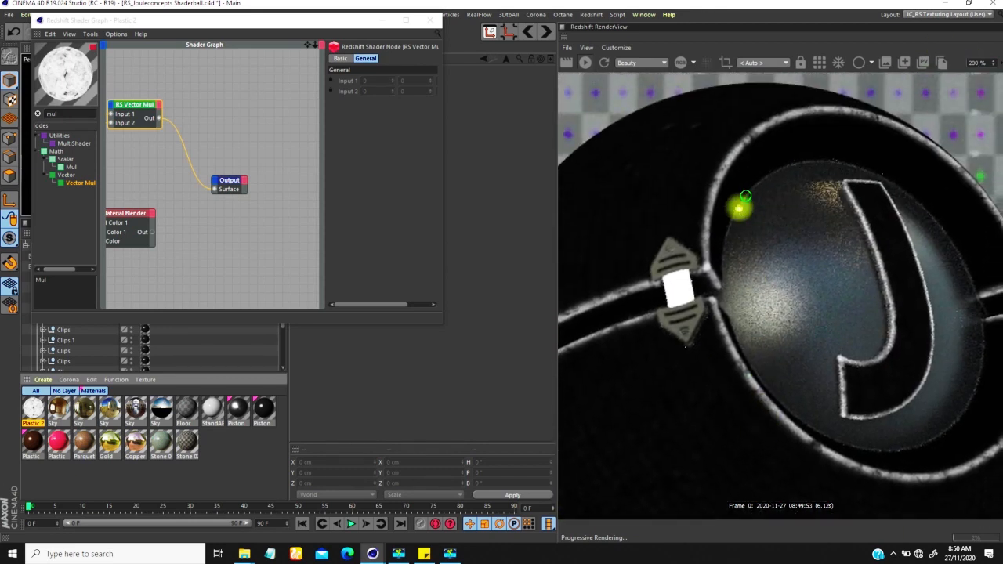
pyautogui.moveTo(748, 139); pyautogui.dragTo(710, 194)
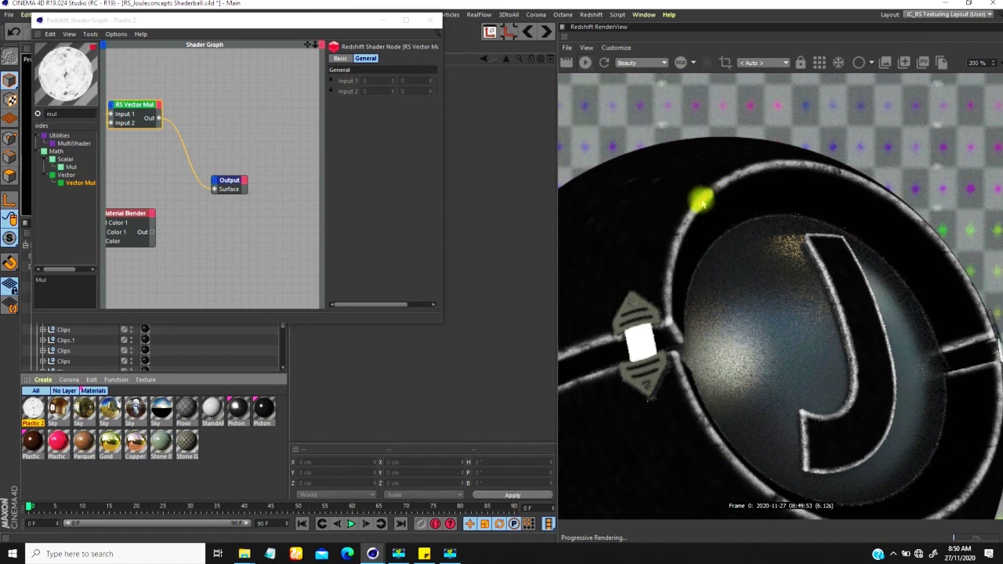
pyautogui.moveTo(773, 297); pyautogui.dragTo(707, 172)
pyautogui.moveTo(742, 278); pyautogui.dragTo(733, 257)
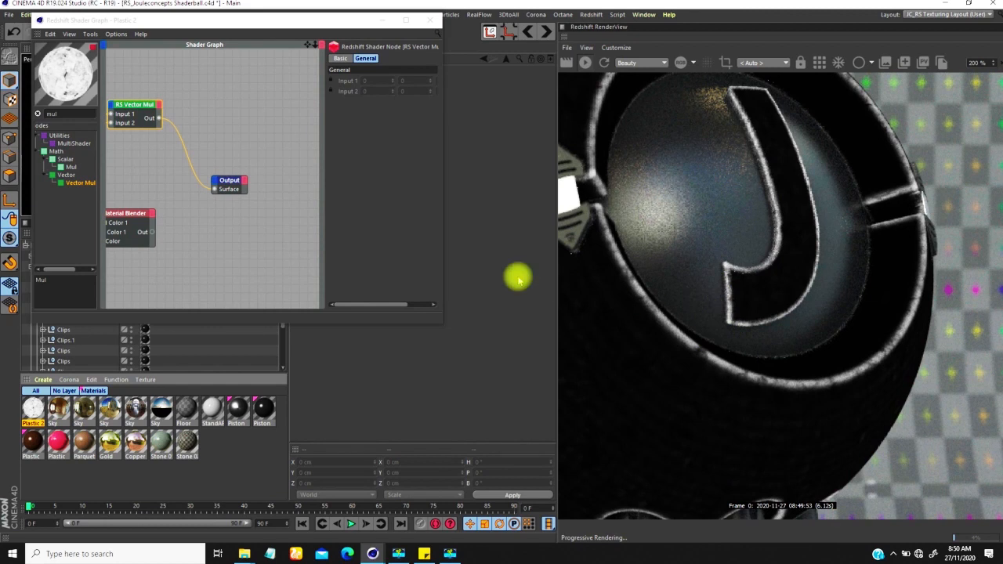
# Compare the plain RS Curvature edges with the multiplied result by wiring each in turn to the Output Surface.
pyautogui.moveTo(187, 160); pyautogui.dragTo(177, 130, button='middle')
pyautogui.moveTo(120, 153); pyautogui.dragTo(288, 158)
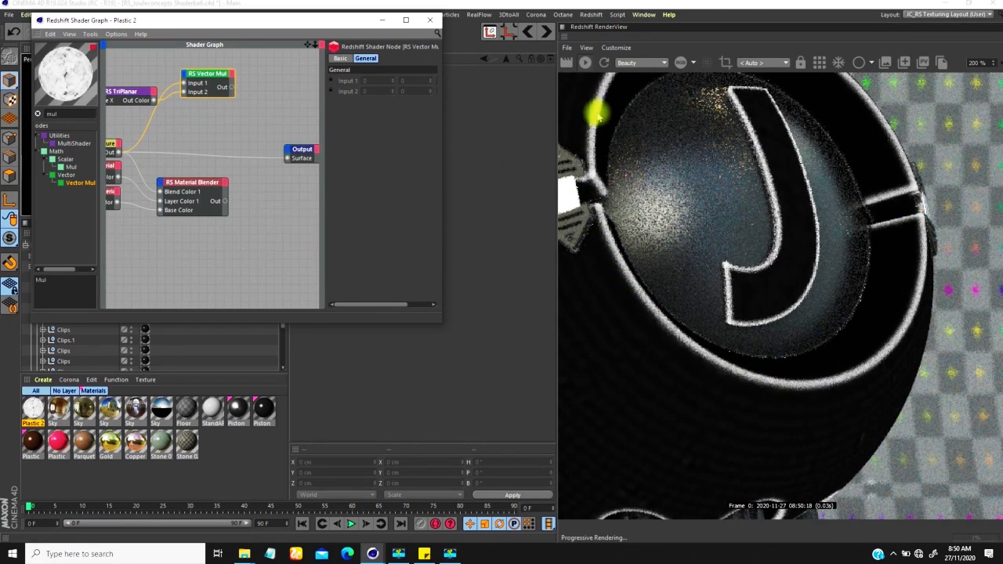
pyautogui.moveTo(632, 74); pyautogui.dragTo(643, 153)
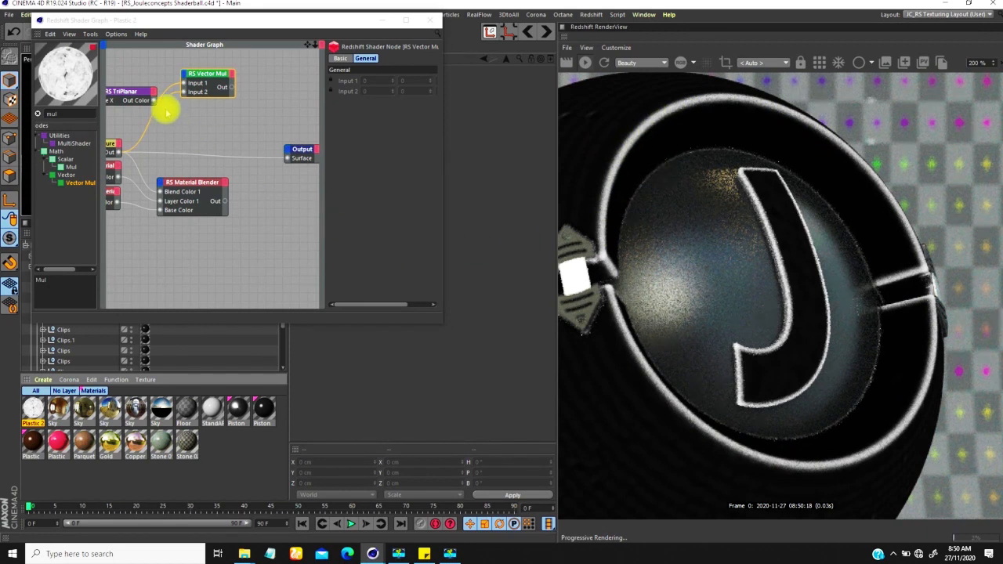
pyautogui.moveTo(232, 88); pyautogui.dragTo(288, 159)
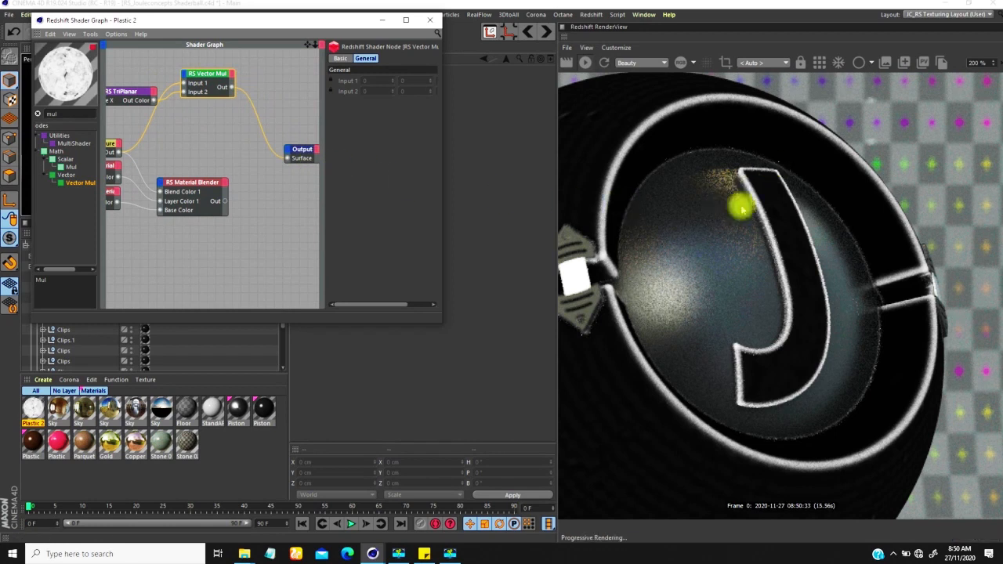
pyautogui.moveTo(696, 209); pyautogui.dragTo(773, 207)
pyautogui.moveTo(774, 207); pyautogui.dragTo(789, 201, button='middle')
# Move the RS Curvature node above the Noise texture and RS TriPlanar nodes.
pyautogui.moveTo(186, 139); pyautogui.dragTo(265, 132, button='middle')
pyautogui.click(204, 82)
pyautogui.moveTo(175, 143); pyautogui.dragTo(158, 66)
pyautogui.moveTo(260, 113); pyautogui.dragTo(275, 168, button='middle')
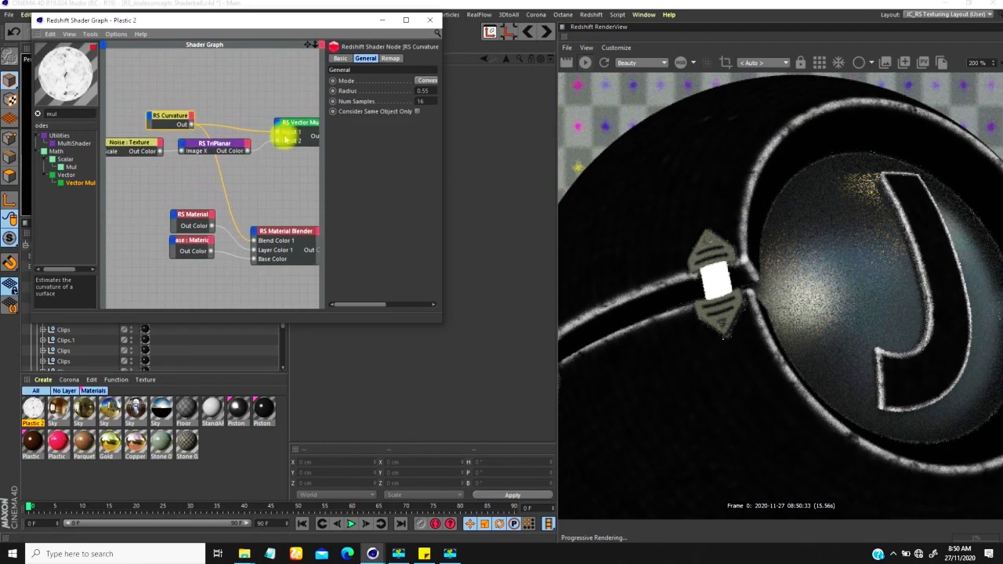
# Shift the edge-wear node chain away from the Material Blender, and place RS Scalar User Data in front of the Noise texture.
pyautogui.moveTo(295, 95); pyautogui.dragTo(125, 163)
pyautogui.moveTo(291, 125); pyautogui.dragTo(177, 144)
pyautogui.moveTo(233, 223); pyautogui.dragTo(286, 220, button='middle')
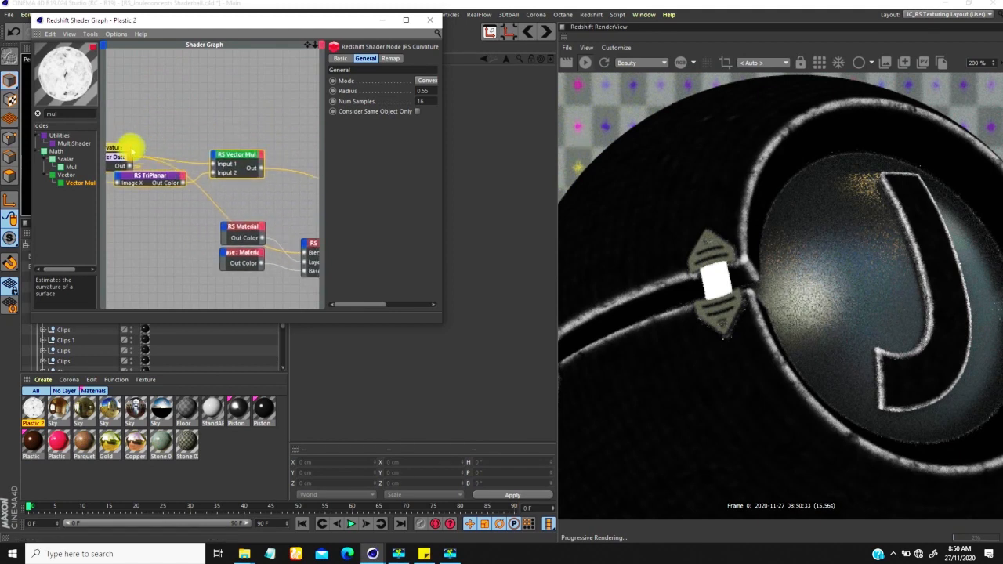
pyautogui.moveTo(226, 138); pyautogui.dragTo(310, 150, button='middle')
pyautogui.moveTo(304, 158); pyautogui.dragTo(300, 103)
pyautogui.moveTo(213, 183); pyautogui.dragTo(319, 199, button='middle')
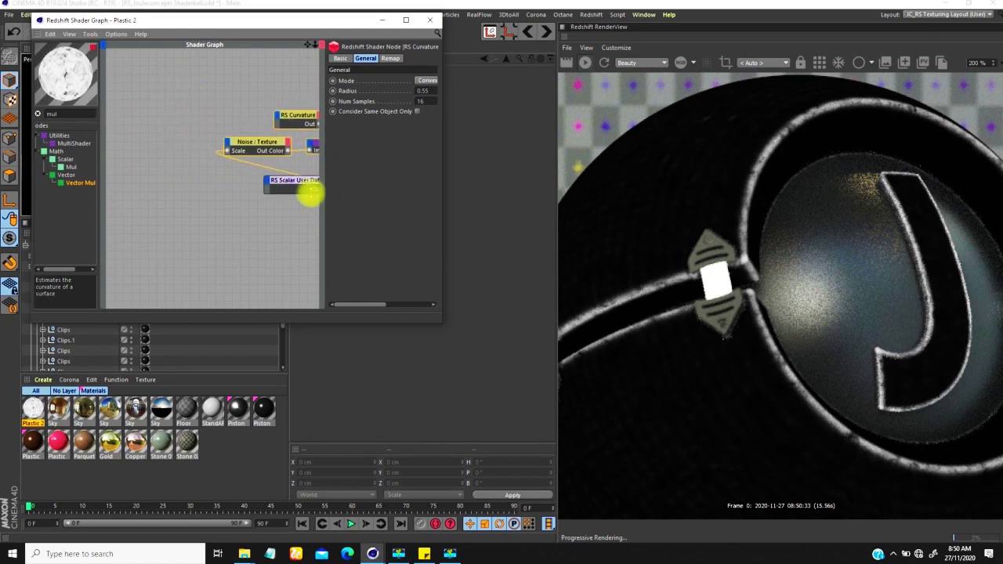
pyautogui.moveTo(277, 184); pyautogui.dragTo(192, 157)
pyautogui.moveTo(194, 159); pyautogui.dragTo(147, 150, button='middle')
# Replace the RS Curvature link on the Material Blender's Blend Color 1 with RS Vector Mul's Out.
pyautogui.moveTo(206, 126); pyautogui.dragTo(173, 144, button='middle')
pyautogui.moveTo(240, 207); pyautogui.dragTo(172, 196, button='middle')
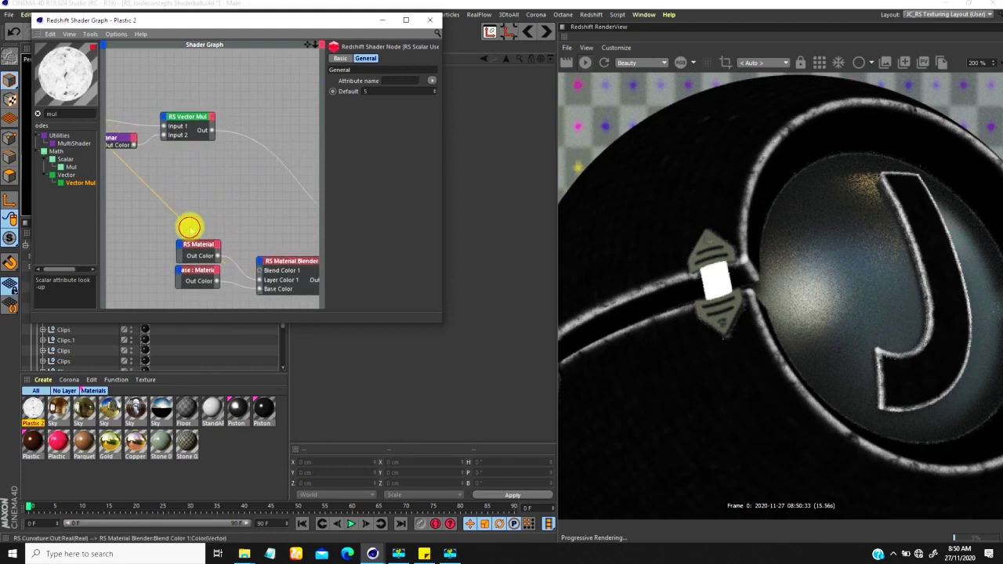
pyautogui.moveTo(189, 227); pyautogui.dragTo(190, 224)
pyautogui.moveTo(210, 133); pyautogui.dragTo(260, 264)
pyautogui.moveTo(296, 282)
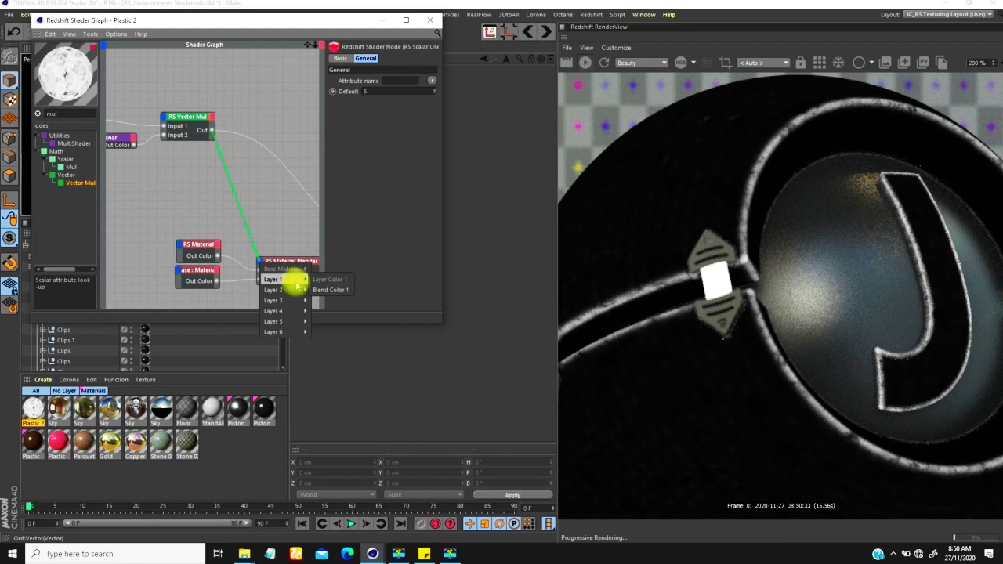
pyautogui.click(330, 289)
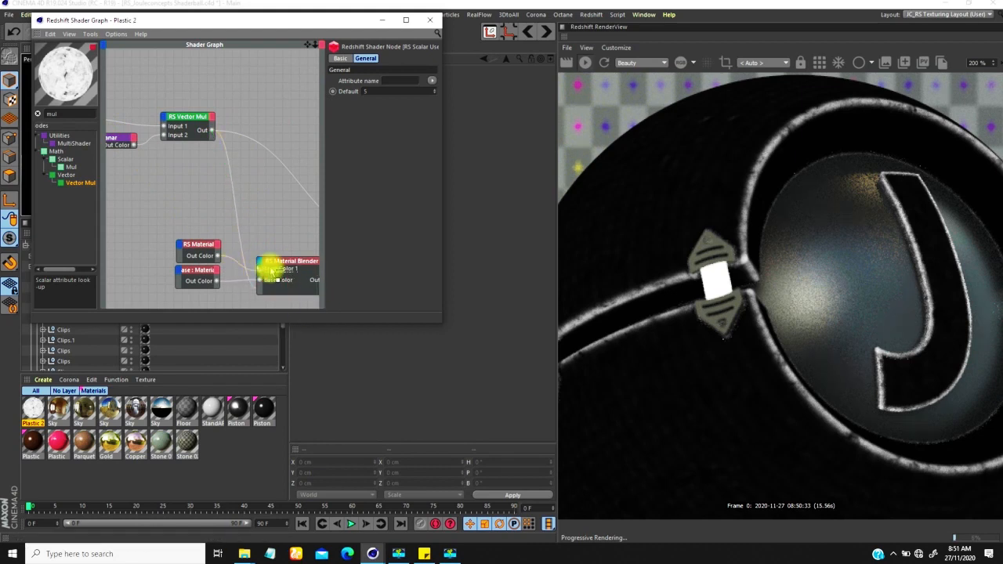
# Connect the RS Material Blender's Out to the Output Surface.
pyautogui.moveTo(240, 225); pyautogui.dragTo(141, 179, button='middle')
pyautogui.moveTo(236, 194); pyautogui.dragTo(201, 193, button='middle')
pyautogui.moveTo(200, 239); pyautogui.dragTo(262, 195)
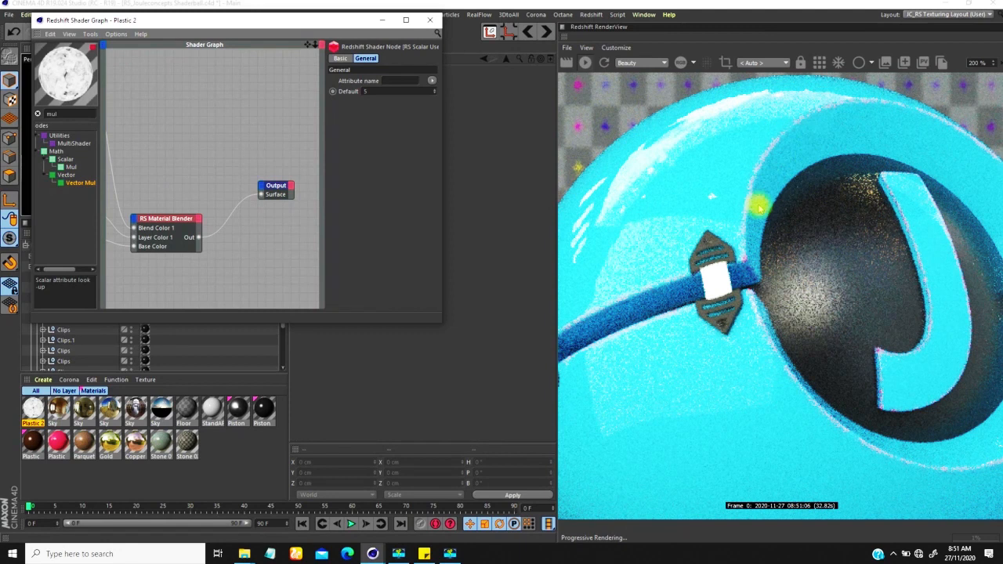
# Set the render preview to 100% and recentre it to examine the blended edge wear on the whole shader ball.
pyautogui.scroll(-3, 226, 157)
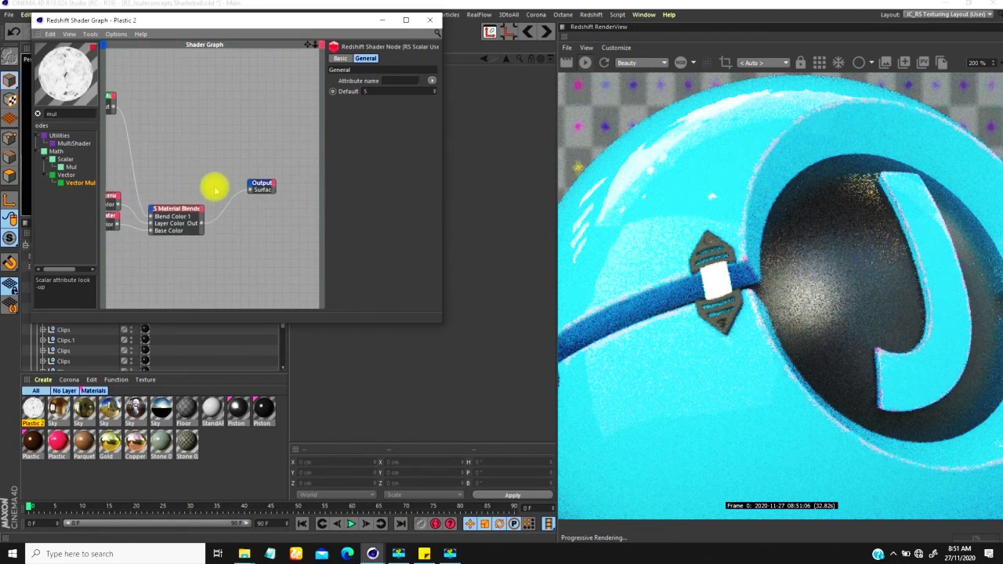
pyautogui.doubleClick(979, 65)
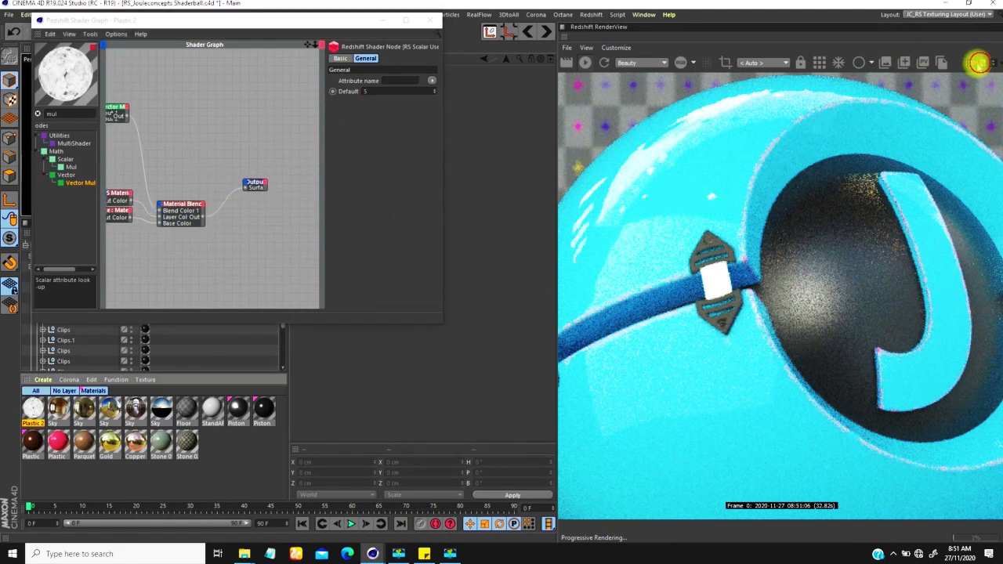
pyautogui.write('100')
pyautogui.press('Return')
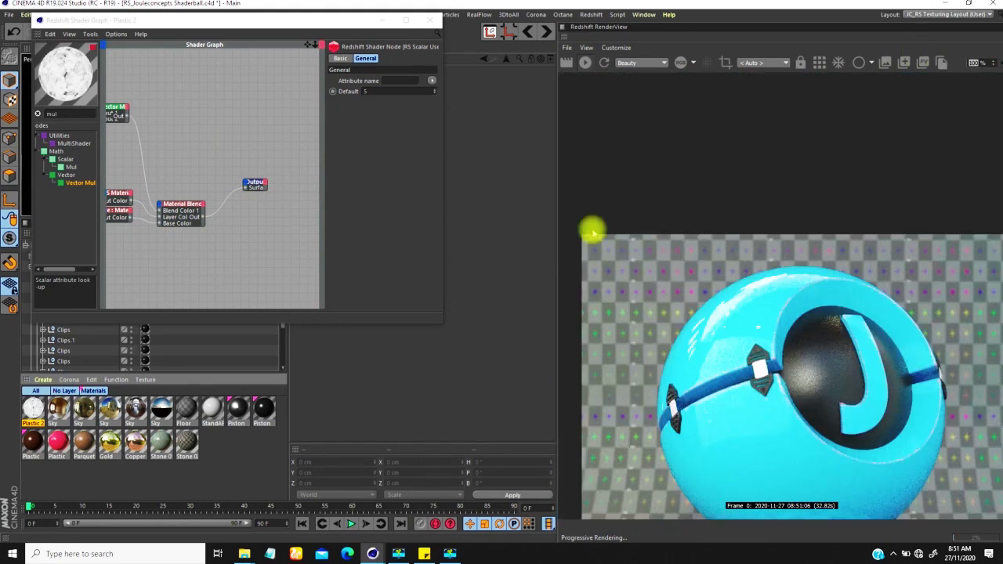
pyautogui.moveTo(761, 322); pyautogui.dragTo(742, 161)
# Change the diffuse colour of the RS Material above the Base material to light cyan.
pyautogui.moveTo(149, 133); pyautogui.dragTo(211, 120, button='middle')
pyautogui.moveTo(218, 179); pyautogui.dragTo(231, 186)
pyautogui.click(188, 170)
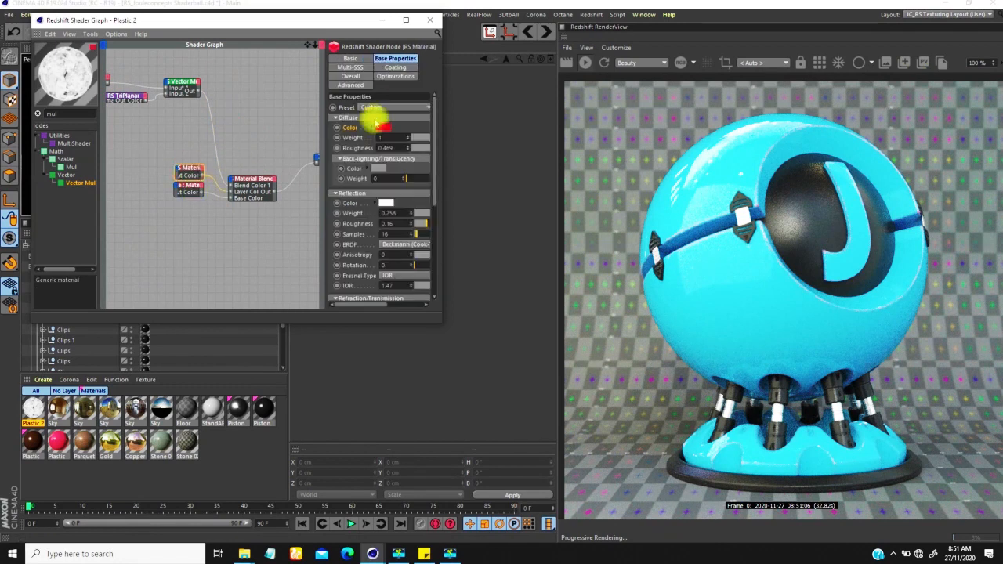
pyautogui.rightClick(352, 129)
pyautogui.click(372, 180)
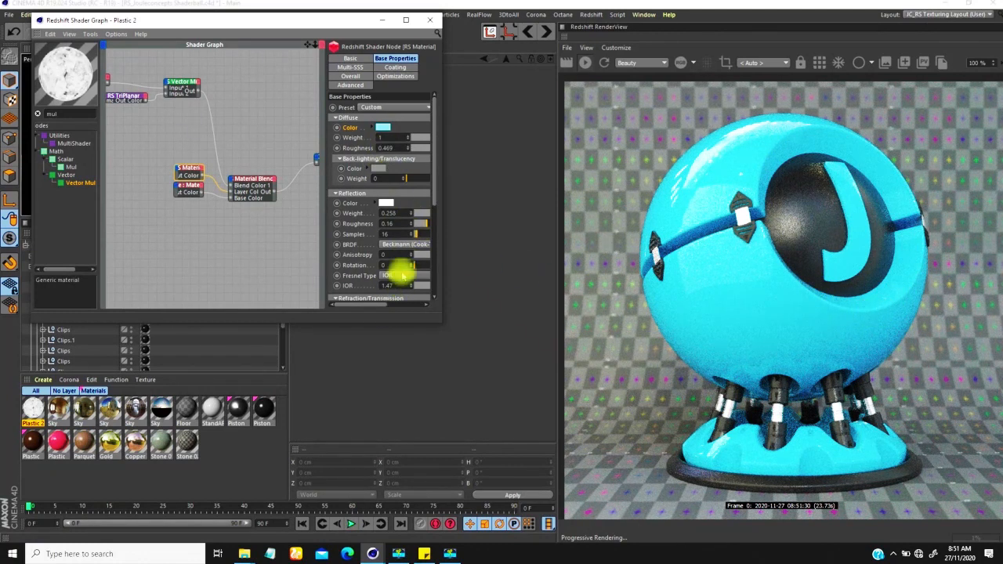
# Set the RS Material's reflection weight to 0.095, reflection roughness to 0.219 and diffuse roughness to 0.814.
pyautogui.moveTo(381, 303); pyautogui.dragTo(399, 300)
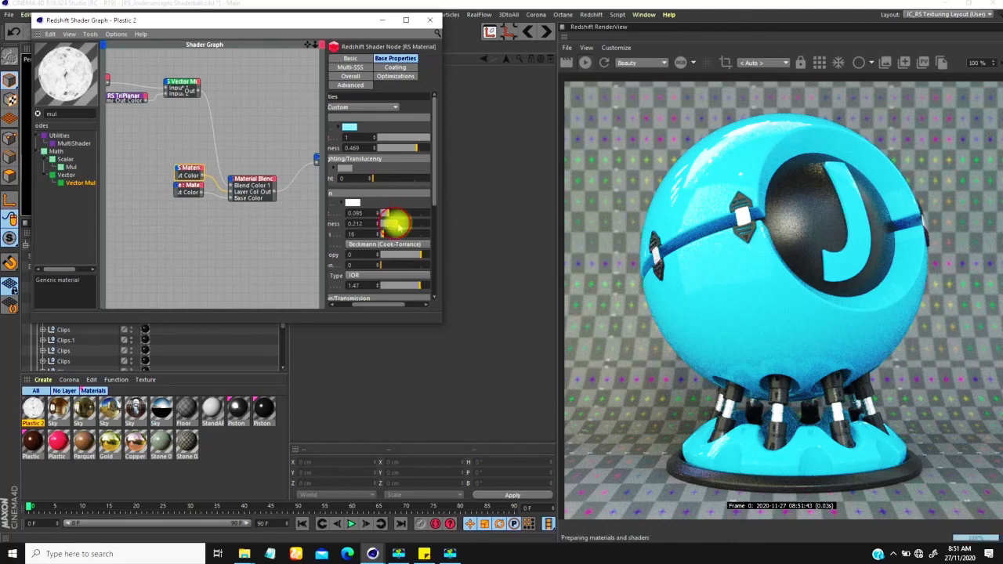
pyautogui.moveTo(372, 305); pyautogui.dragTo(396, 303)
pyautogui.moveTo(394, 150); pyautogui.dragTo(424, 149)
pyautogui.moveTo(403, 306); pyautogui.dragTo(339, 307)
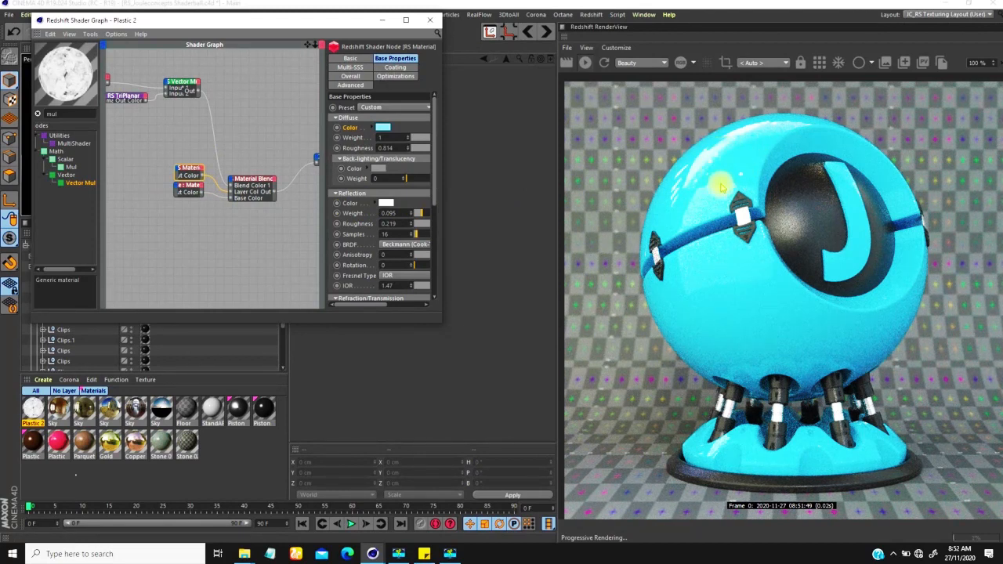
# Add the Smudges image from the tex folder in File Explorer to the shader graph as a texture node.
pyautogui.moveTo(217, 203); pyautogui.dragTo(289, 181, button='middle')
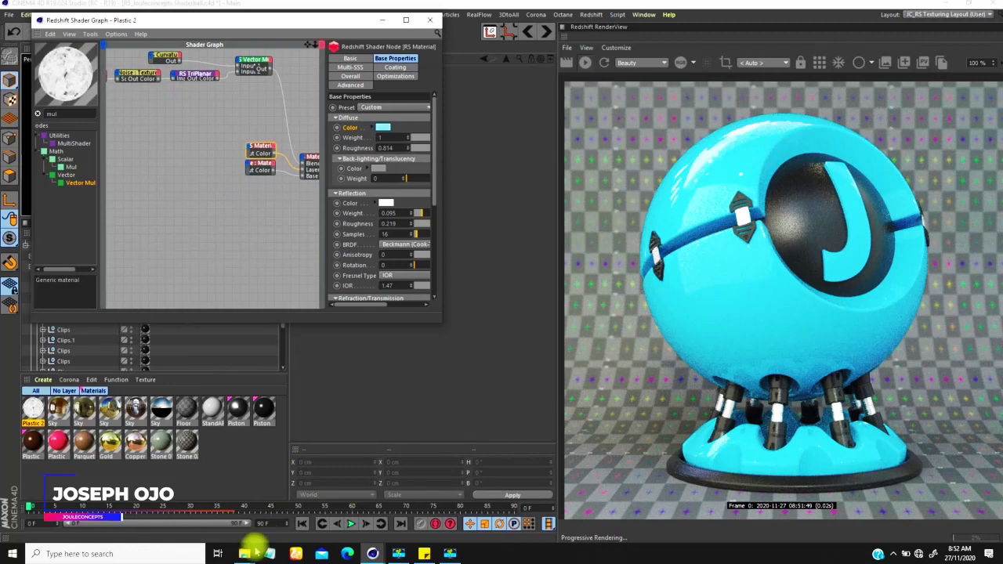
pyautogui.moveTo(270, 548)
pyautogui.click(200, 502)
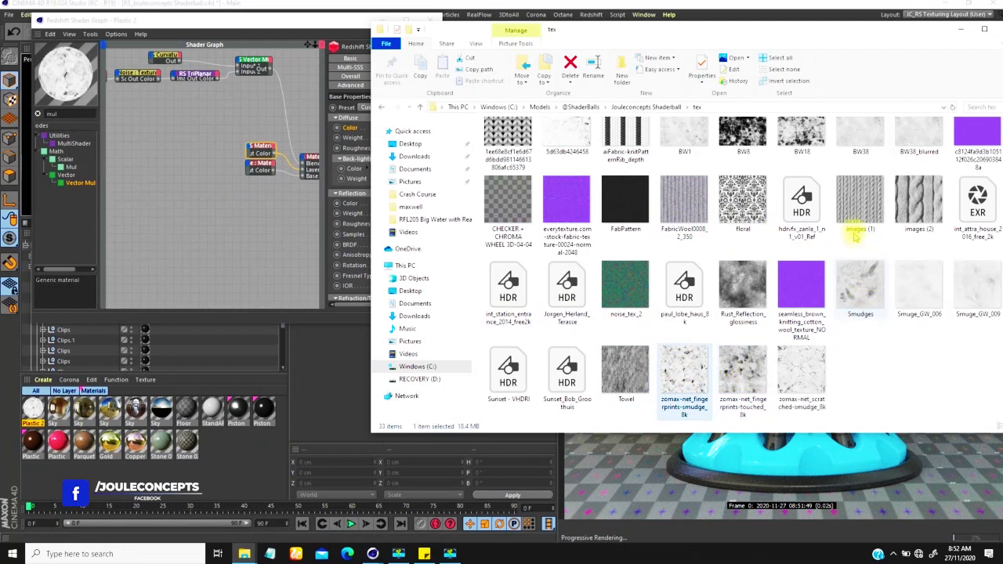
pyautogui.moveTo(835, 43)
pyautogui.mouseDown()
pyautogui.moveTo(779, 18)
pyautogui.moveTo(758, 26)
pyautogui.mouseUp()
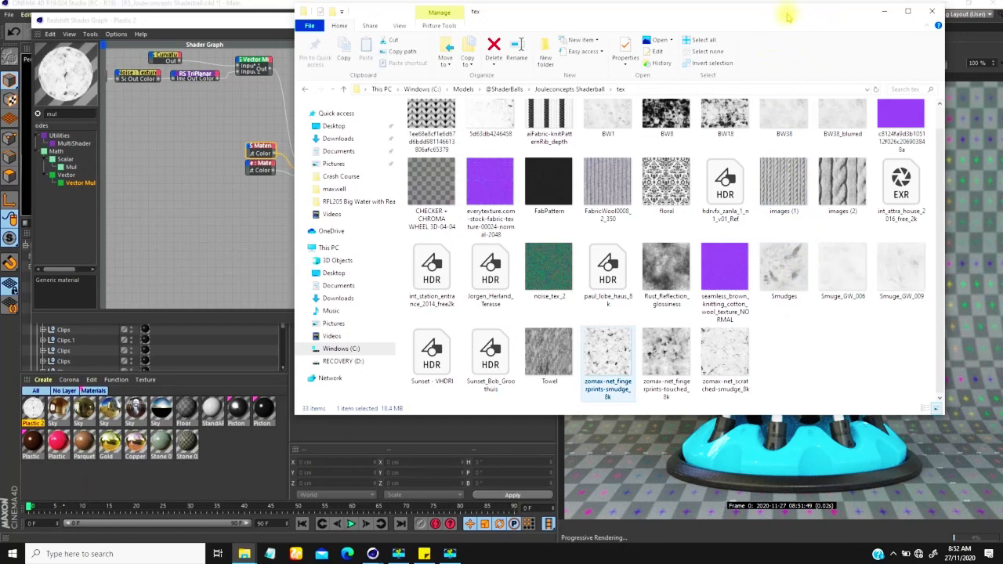
pyautogui.moveTo(789, 15); pyautogui.dragTo(841, 19)
pyautogui.moveTo(834, 267)
pyautogui.mouseDown()
pyautogui.moveTo(829, 280)
pyautogui.moveTo(672, 290)
pyautogui.moveTo(324, 279)
pyautogui.moveTo(150, 162)
pyautogui.moveTo(163, 185)
pyautogui.moveTo(160, 168)
pyautogui.mouseUp()
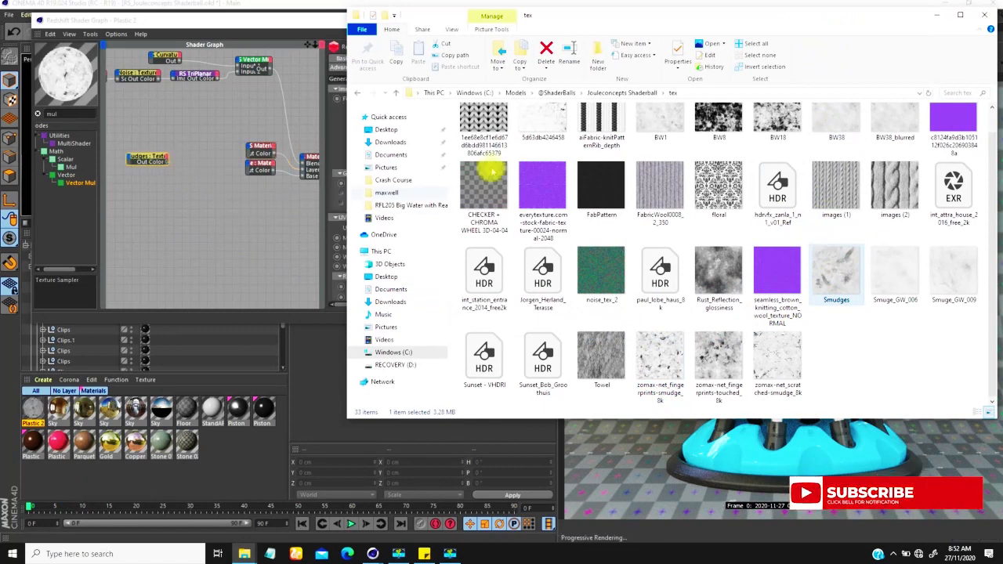
# Search the nodes for "bump" and add an RS Bump Map node beside the Smudges texture.
pyautogui.click(269, 22)
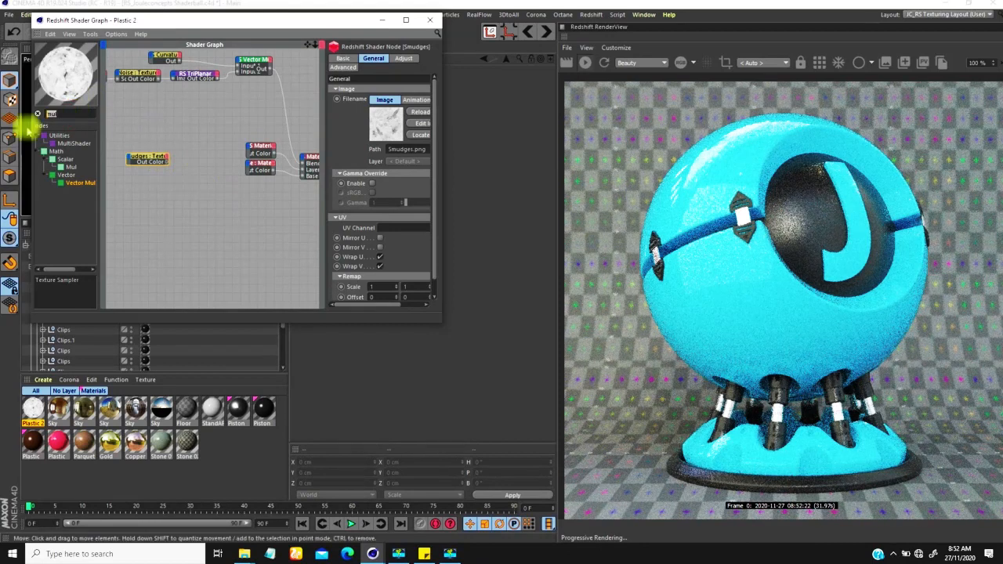
pyautogui.write('bump')
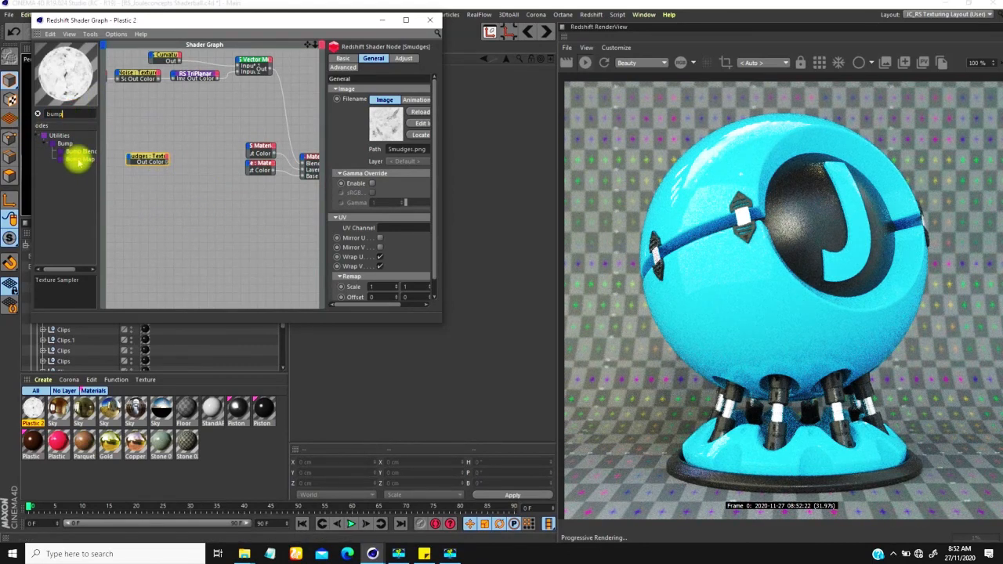
pyautogui.moveTo(79, 160); pyautogui.dragTo(208, 178)
pyautogui.moveTo(224, 173)
pyautogui.mouseDown(button='middle')
pyautogui.moveTo(198, 184)
pyautogui.moveTo(292, 207)
pyautogui.mouseUp(button='middle')
pyautogui.scroll(2, 249, 166)
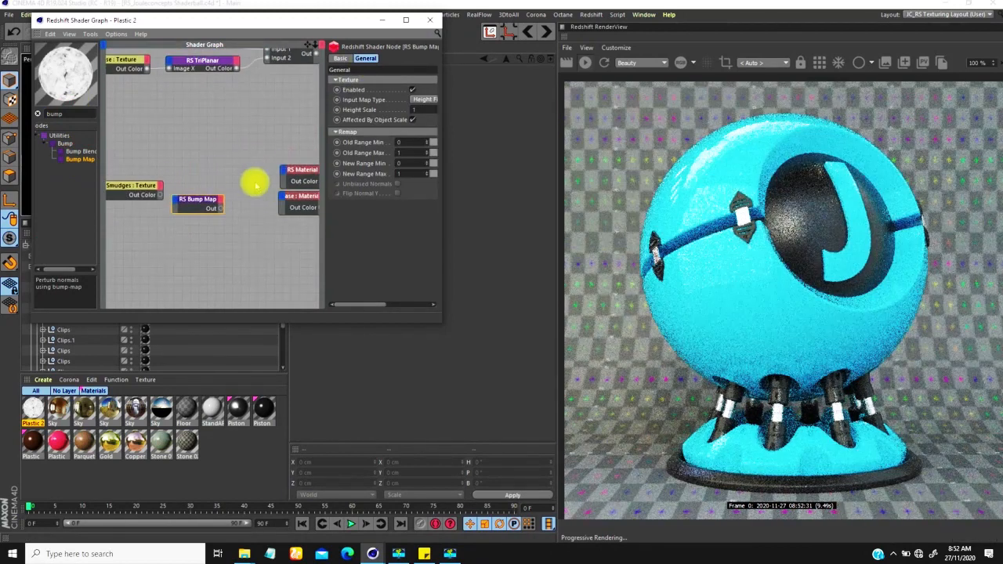
# Move the Smudges texture and RS Bump Map nodes below the Material Blender.
pyautogui.moveTo(143, 188); pyautogui.dragTo(140, 251)
pyautogui.moveTo(192, 199)
pyautogui.mouseDown()
pyautogui.moveTo(218, 233)
pyautogui.moveTo(203, 253)
pyautogui.mouseUp()
pyautogui.moveTo(208, 236)
pyautogui.mouseDown(button='middle')
pyautogui.moveTo(218, 191)
pyautogui.moveTo(155, 218)
pyautogui.mouseUp(button='middle')
pyautogui.scroll(-3, 179, 207)
pyautogui.click(160, 200)
pyautogui.moveTo(150, 210); pyautogui.dragTo(293, 213)
pyautogui.moveTo(293, 213); pyautogui.dragTo(115, 196, button='middle')
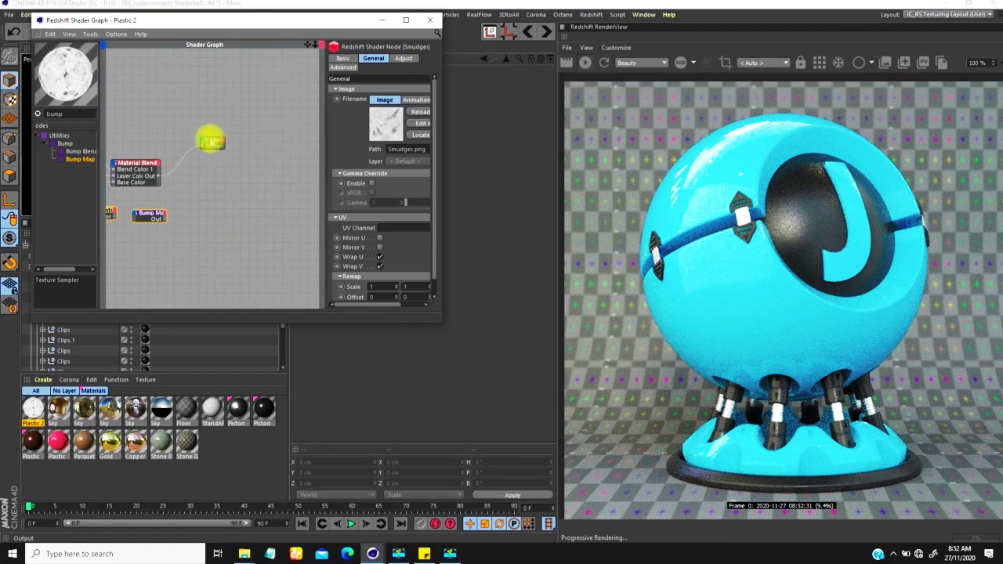
# Try connecting the RS Bump Map's Out directly to the Output Surface, placing the nodes closer together.
pyautogui.moveTo(212, 142); pyautogui.dragTo(217, 163)
pyautogui.moveTo(195, 207); pyautogui.dragTo(290, 189, button='middle')
pyautogui.moveTo(257, 225)
pyautogui.mouseDown()
pyautogui.moveTo(202, 189)
pyautogui.moveTo(245, 187)
pyautogui.mouseUp()
pyautogui.moveTo(260, 169); pyautogui.dragTo(216, 193, button='middle')
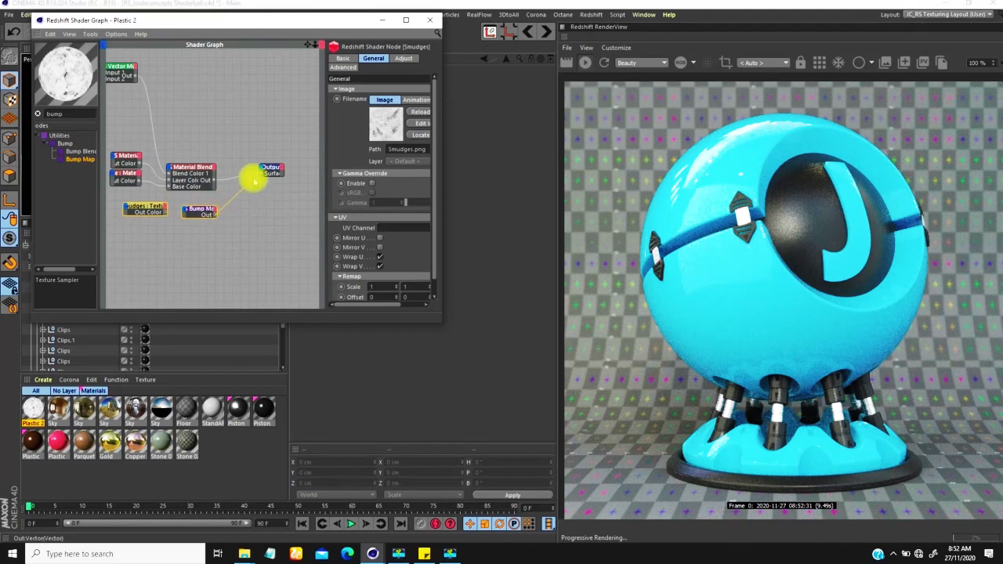
pyautogui.moveTo(261, 174); pyautogui.dragTo(264, 173)
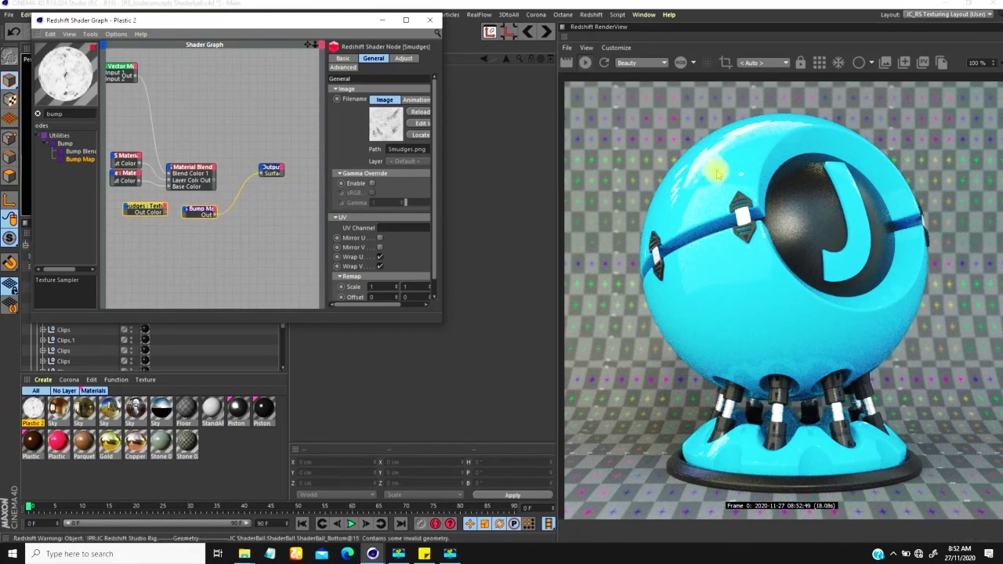
pyautogui.moveTo(199, 209); pyautogui.dragTo(213, 207, button='middle')
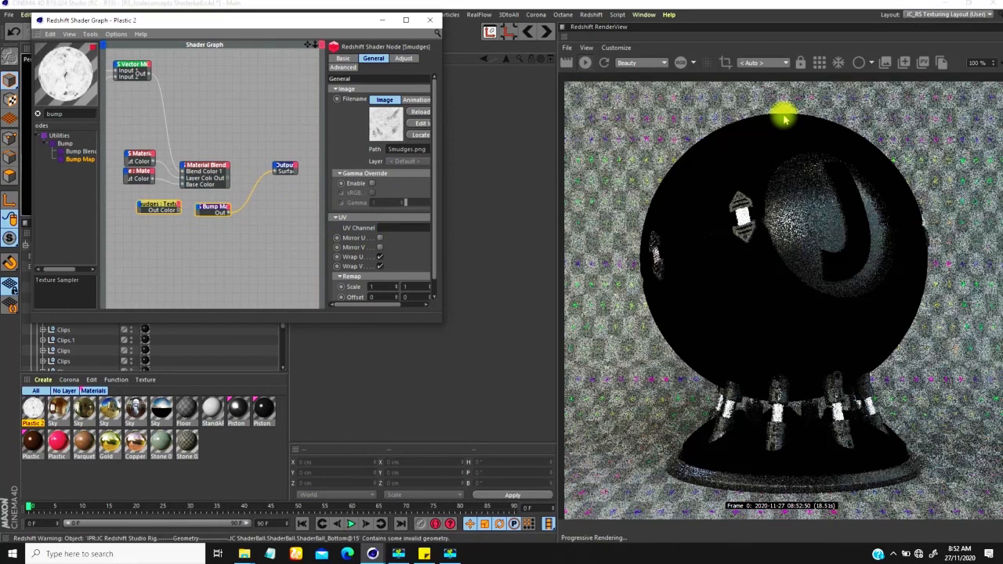
# Connect the Smudges texture's Out Color to the RS Bump Map's Texture Input.
pyautogui.moveTo(168, 206); pyautogui.dragTo(156, 211)
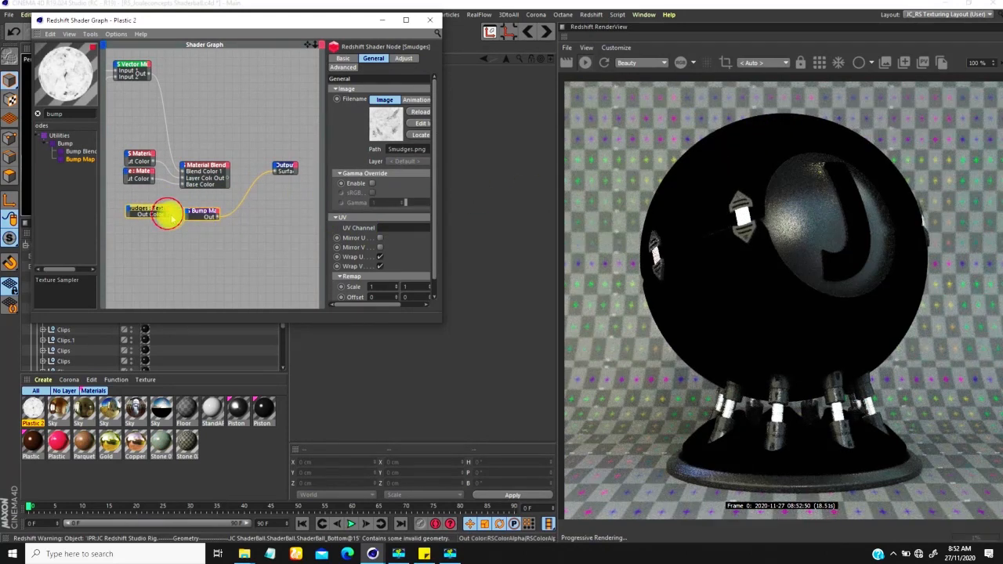
pyautogui.moveTo(188, 214); pyautogui.dragTo(222, 230)
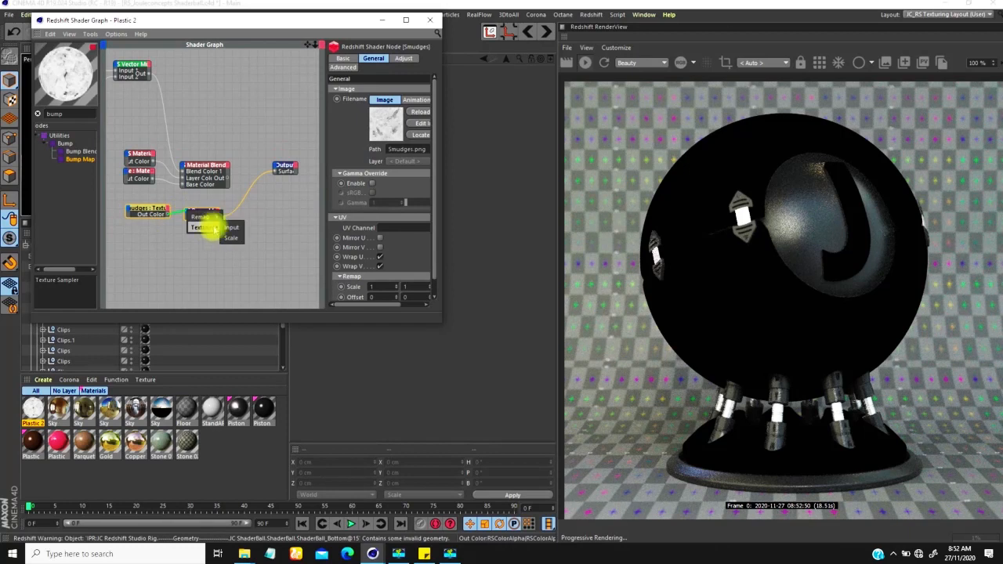
pyautogui.click(233, 228)
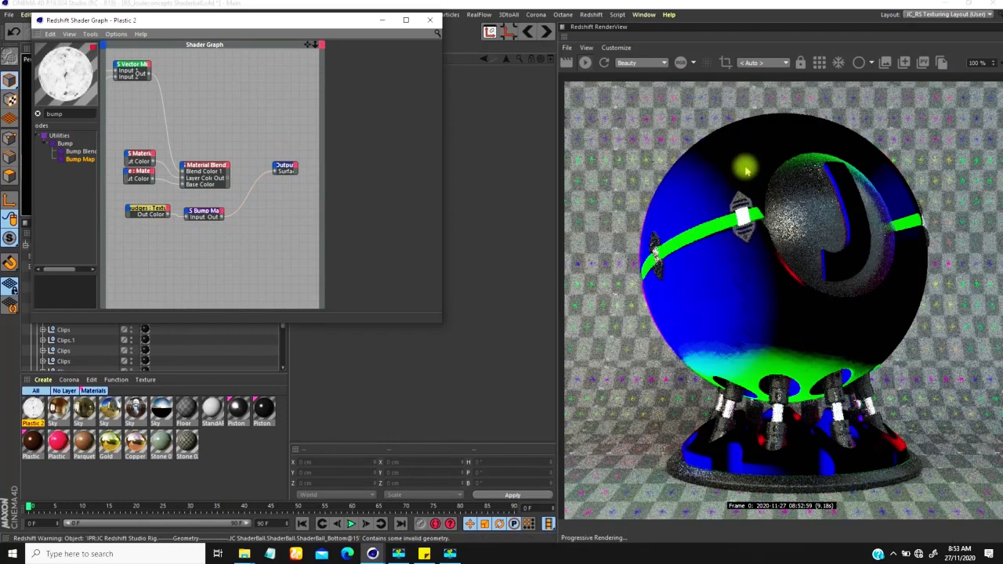
# Check the RS Bump Map's Input Map Type options and keep the height field type.
pyautogui.click(198, 212)
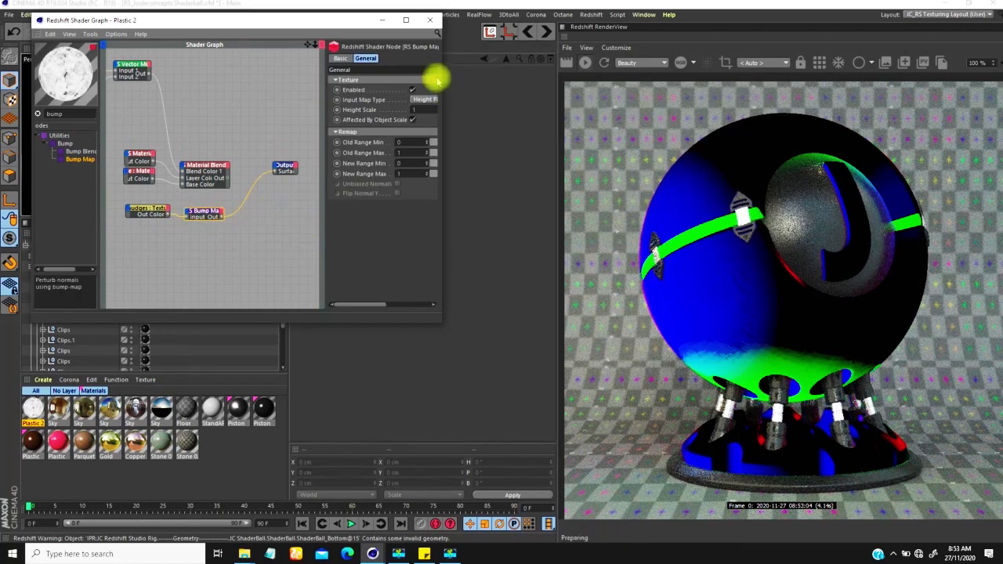
pyautogui.click(424, 99)
pyautogui.click(413, 121)
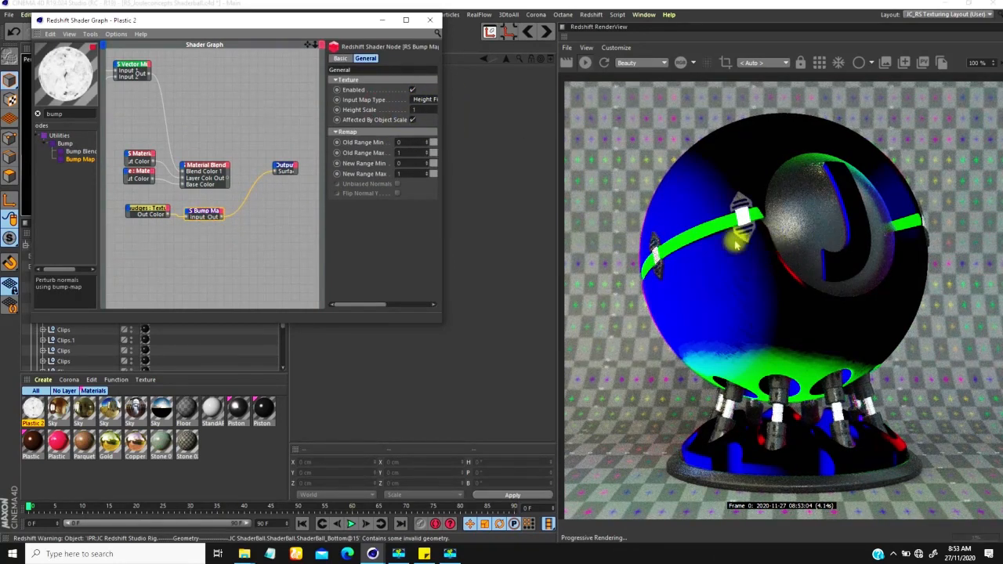
# Reconnect the Material Blender's Out to the Output Surface in place of the RS Bump Map.
pyautogui.moveTo(248, 247); pyautogui.dragTo(257, 259, button='middle')
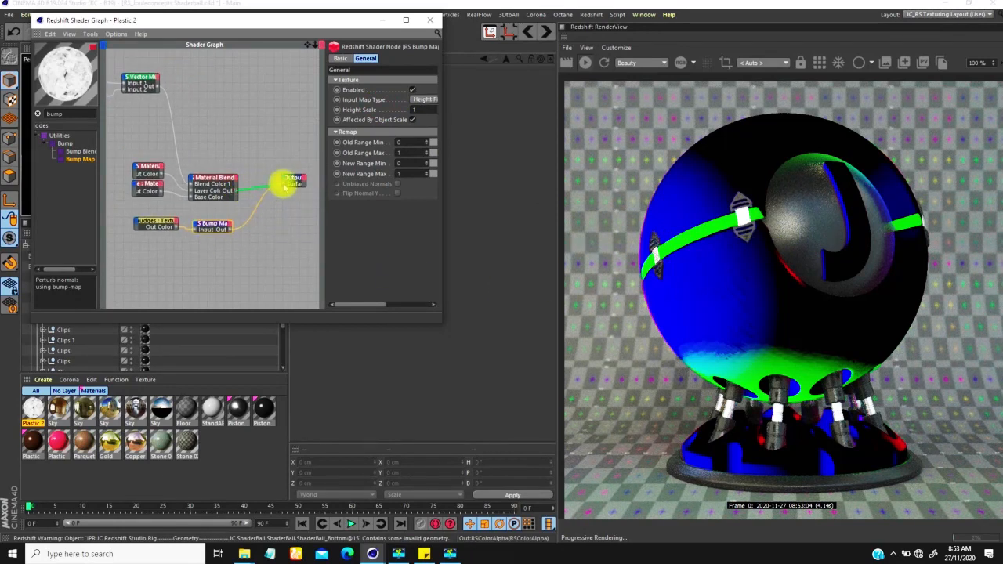
pyautogui.moveTo(235, 246); pyautogui.dragTo(289, 235, button='middle')
# Move the Smudges texture and RS Bump Map in front of the material nodes, and reposition the Base material.
pyautogui.click(244, 224)
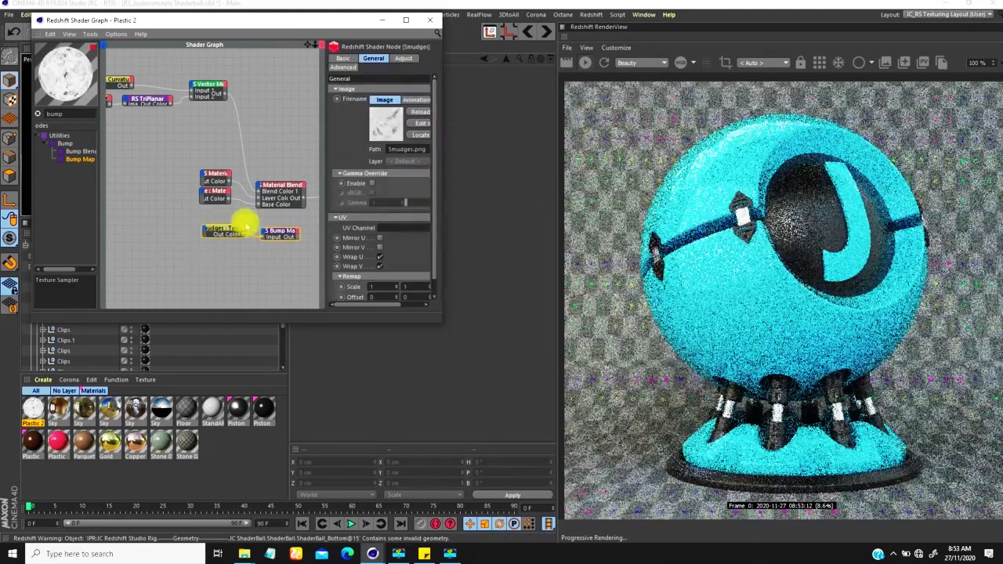
pyautogui.moveTo(271, 229); pyautogui.dragTo(143, 215)
pyautogui.moveTo(166, 212)
pyautogui.mouseDown(button='middle')
pyautogui.moveTo(275, 224)
pyautogui.moveTo(213, 187)
pyautogui.moveTo(245, 182)
pyautogui.mouseUp(button='middle')
pyautogui.scroll(1, 237, 188)
pyautogui.moveTo(274, 179); pyautogui.dragTo(230, 136, button='middle')
pyautogui.moveTo(233, 144); pyautogui.dragTo(226, 153)
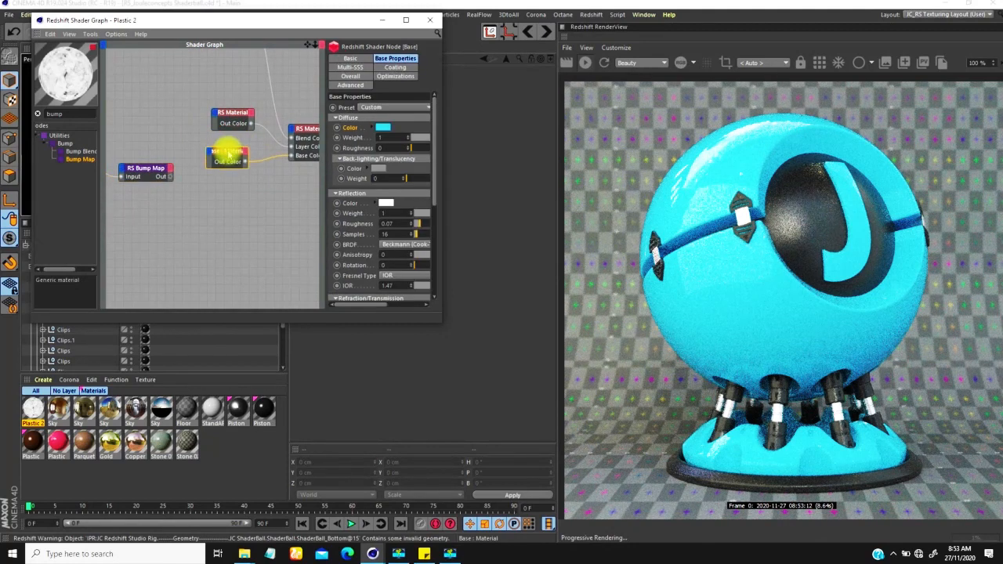
# Connect the RS Bump Map's Out to the Base material's overall Bump Input.
pyautogui.moveTo(243, 204); pyautogui.dragTo(200, 198, button='middle')
pyautogui.moveTo(199, 192); pyautogui.dragTo(236, 168)
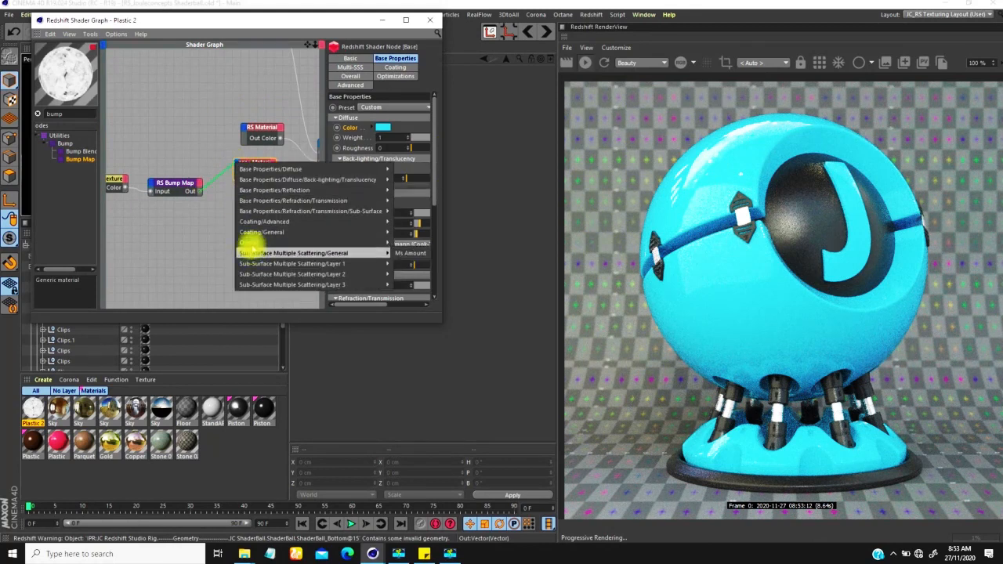
pyautogui.moveTo(259, 242)
pyautogui.click(412, 274)
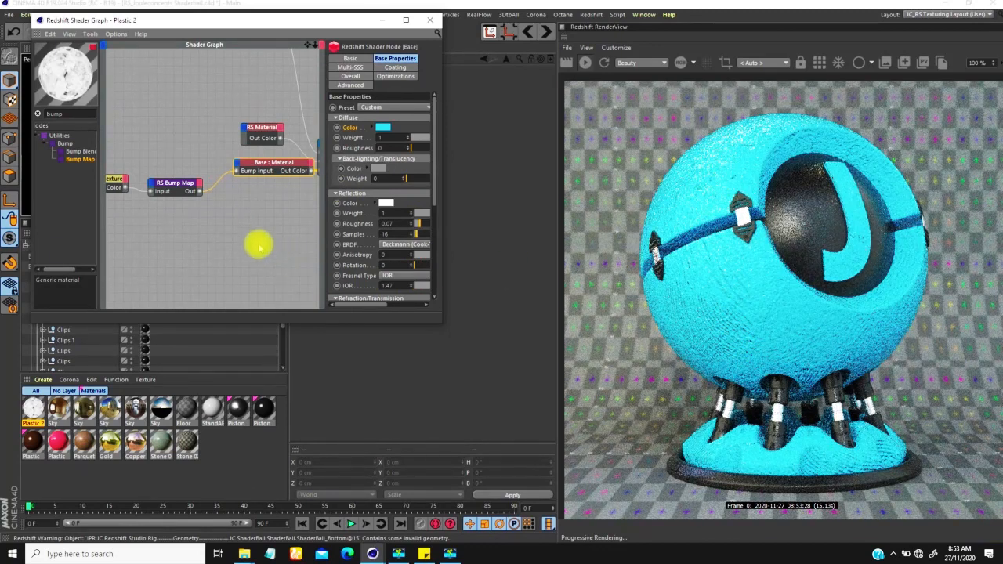
# Shift the Smudges and RS Bump Map nodes away from the Base material, and set the bump's Height Scale to 0.2.
pyautogui.moveTo(188, 196); pyautogui.dragTo(276, 191, button='middle')
pyautogui.moveTo(247, 148); pyautogui.dragTo(180, 200)
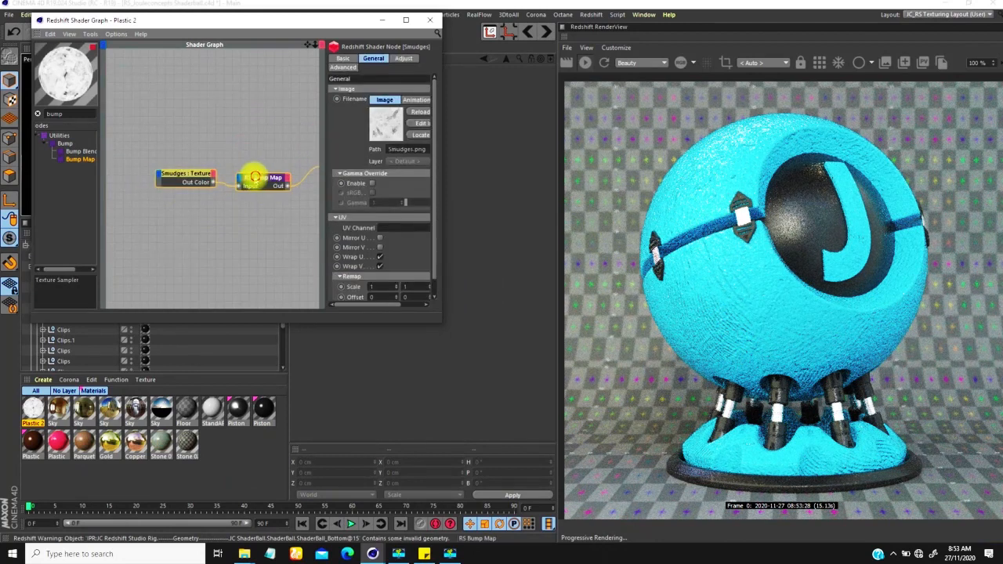
pyautogui.moveTo(253, 179); pyautogui.dragTo(221, 176)
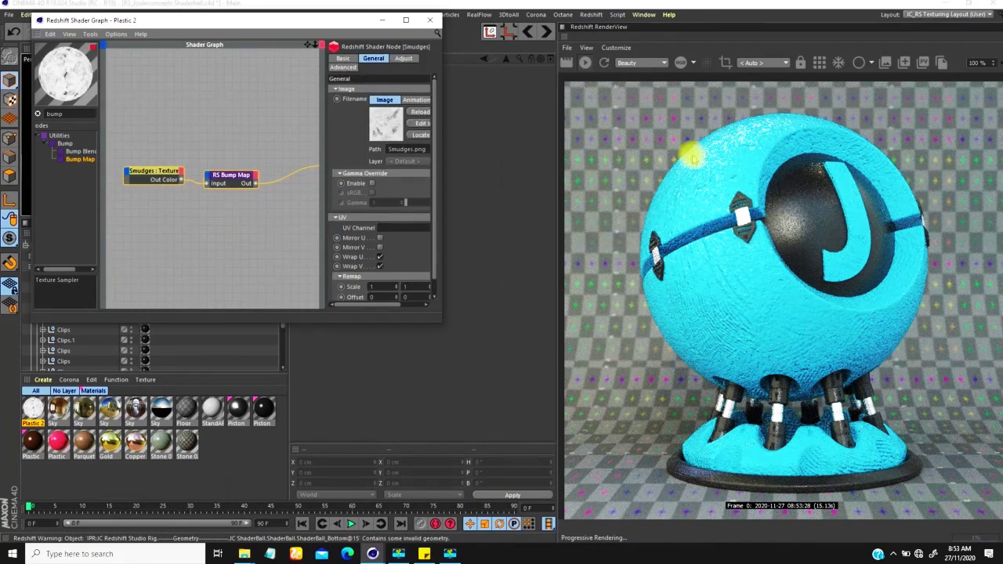
pyautogui.click(231, 174)
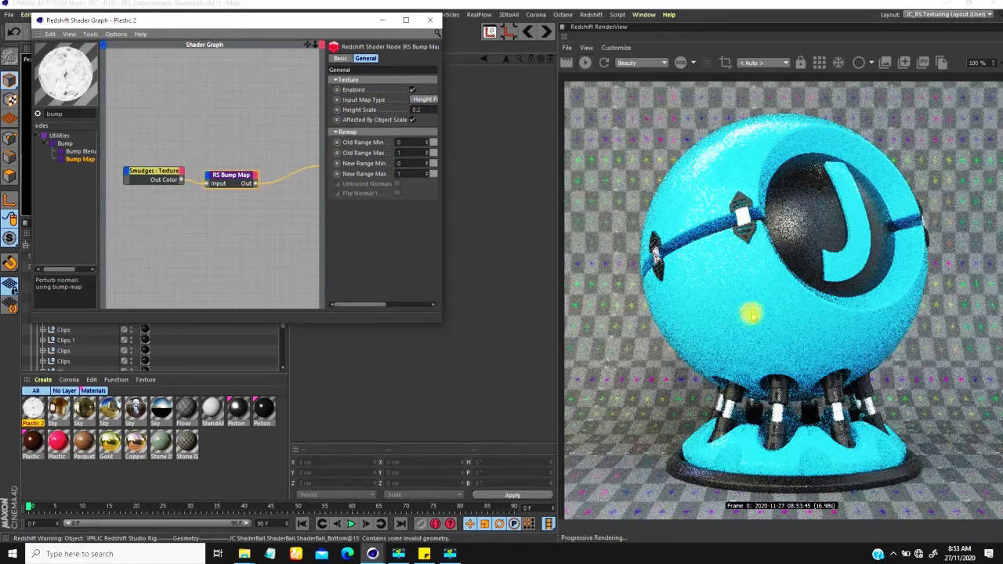
# Enlarge the render preview to 200% and examine the bump detail across the shader ball's surface.
pyautogui.doubleClick(976, 64)
pyautogui.write('20')
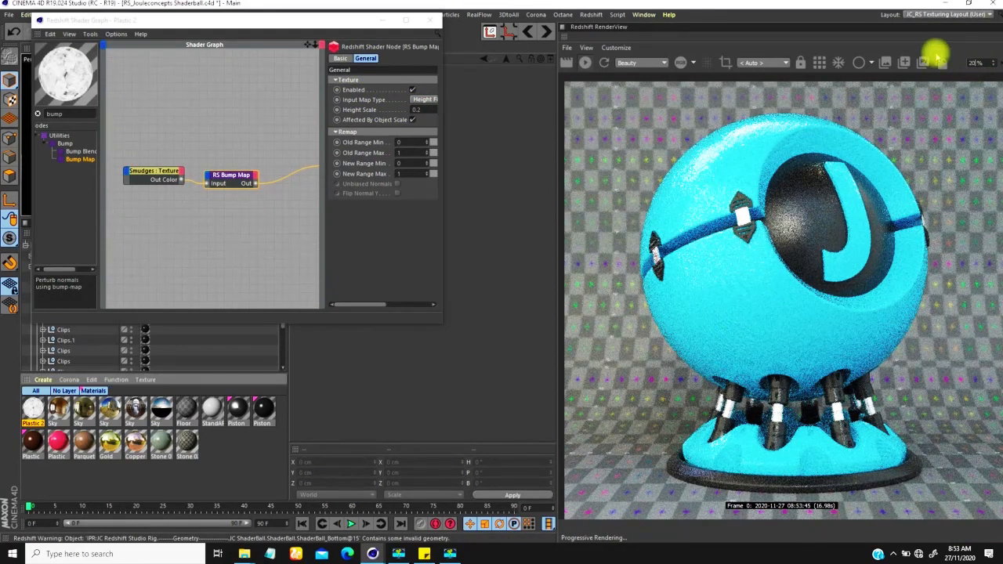
pyautogui.write('0')
pyautogui.press('Return')
pyautogui.moveTo(645, 314); pyautogui.dragTo(756, 326)
pyautogui.moveTo(727, 271); pyautogui.dragTo(678, 395)
pyautogui.moveTo(754, 210); pyautogui.dragTo(764, 186)
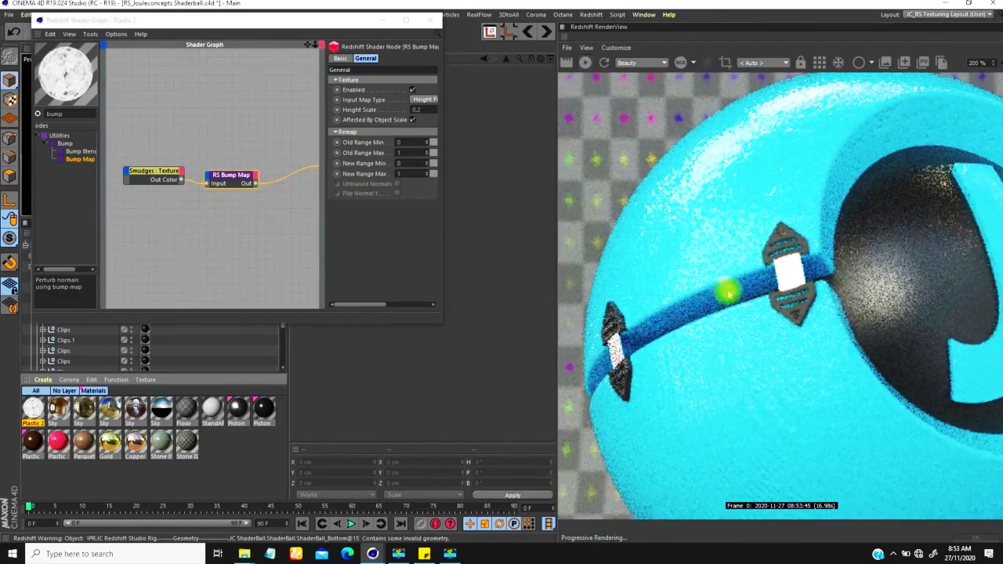
pyautogui.moveTo(714, 362); pyautogui.dragTo(747, 294)
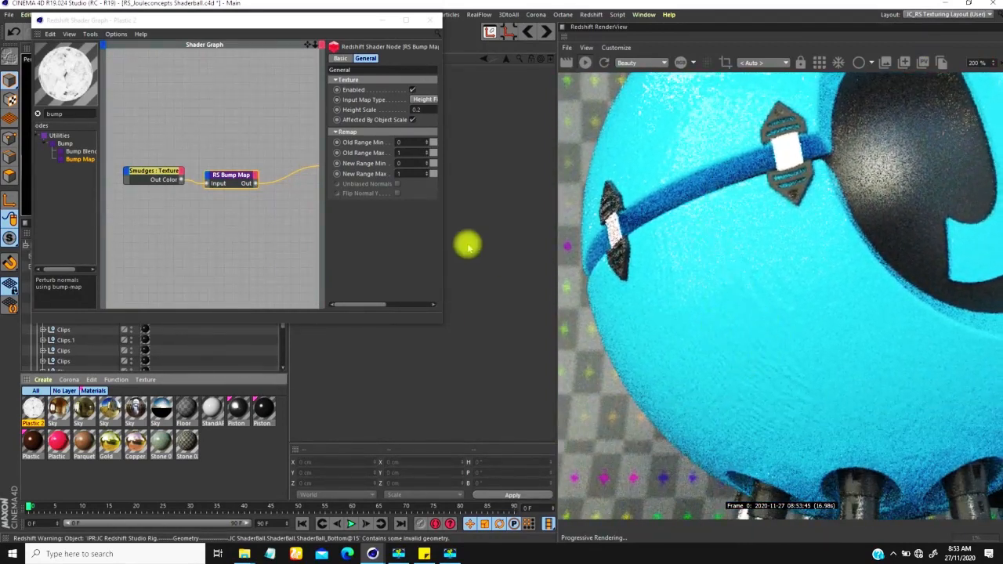
# Set the RS Bump Map's Height Scale to 0.03 and inspect the lower part of the ball.
pyautogui.click(419, 110)
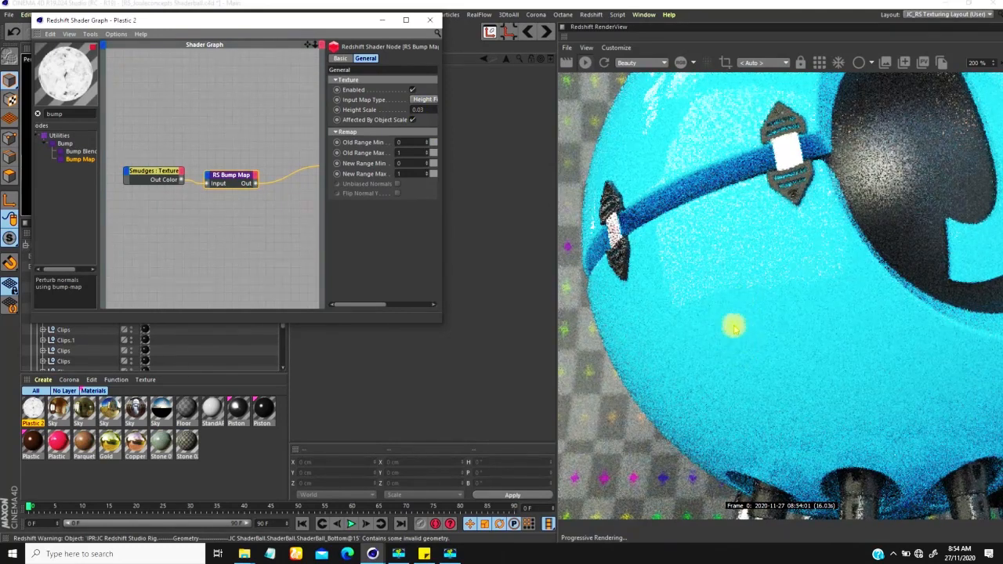
pyautogui.moveTo(722, 341); pyautogui.dragTo(743, 290, button='middle')
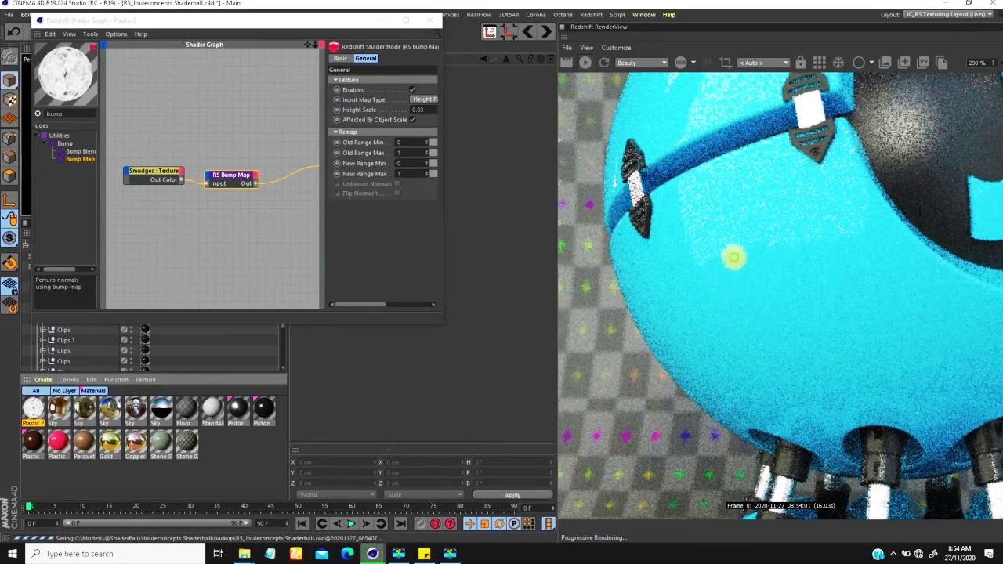
pyautogui.moveTo(724, 271); pyautogui.dragTo(703, 243, button='middle')
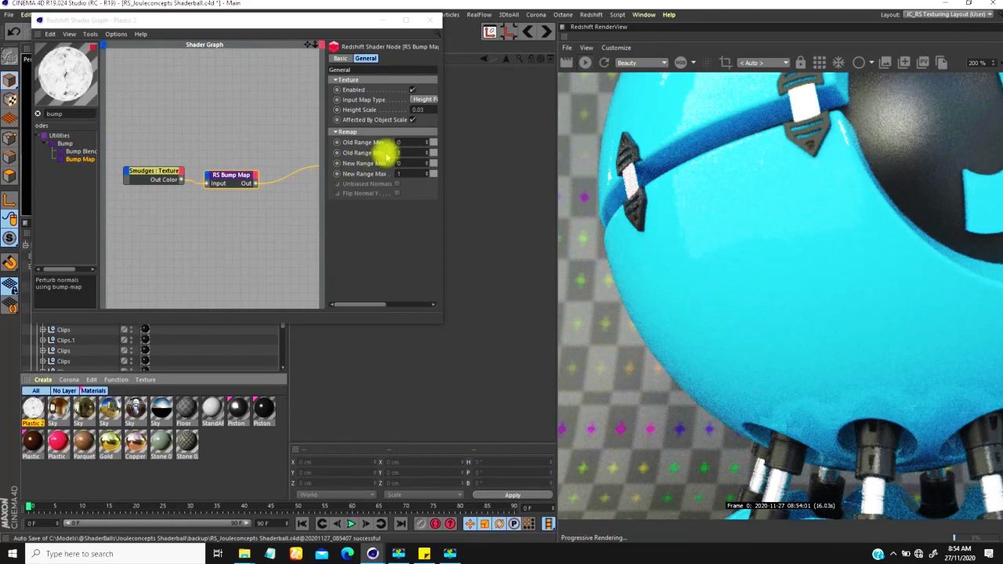
# Set the RS Bump Map's Height Scale to 1 and view the whole shader ball in the render preview.
pyautogui.doubleClick(422, 110)
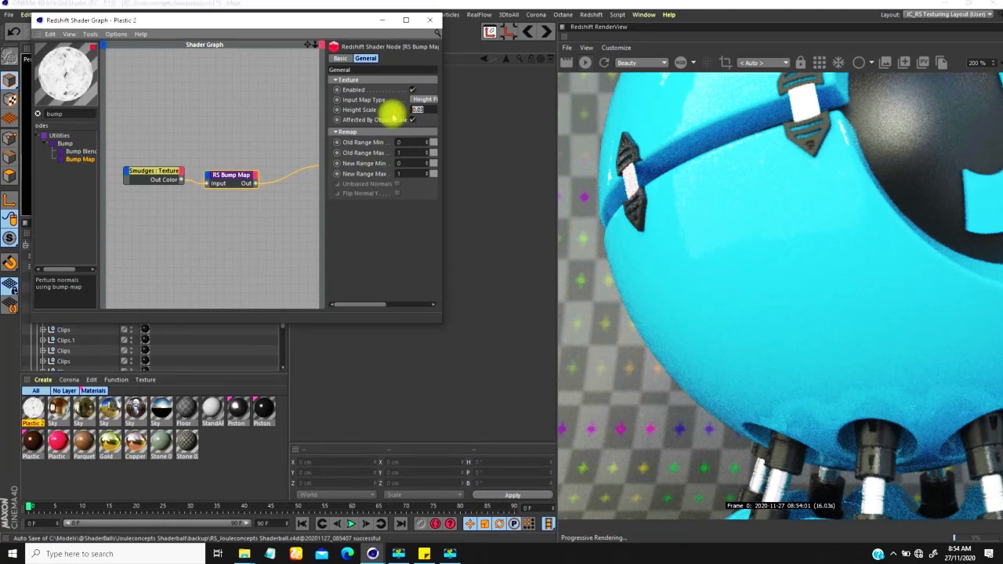
pyautogui.write('1')
pyautogui.press('Return')
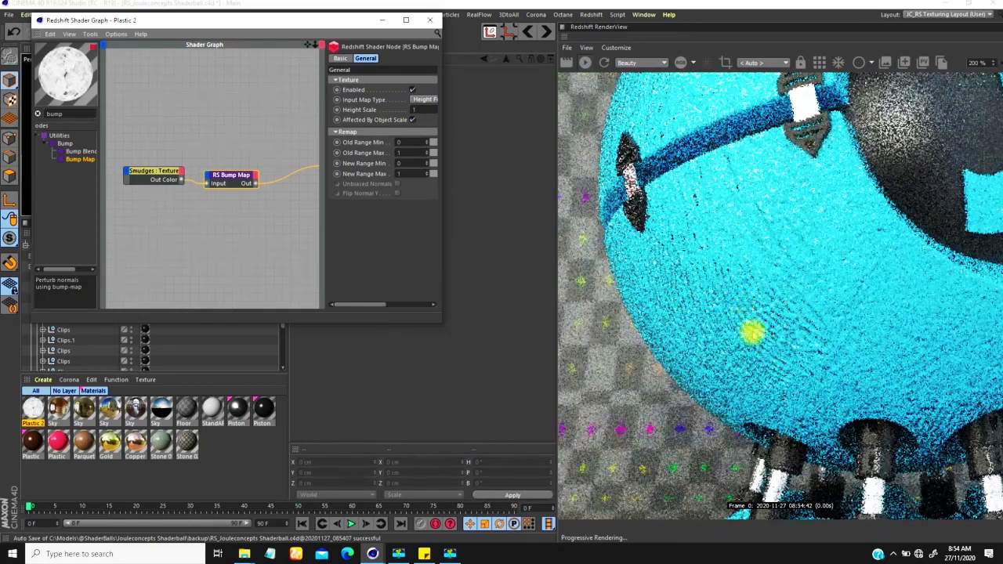
pyautogui.moveTo(701, 274); pyautogui.dragTo(697, 285, button='middle')
pyautogui.scroll(-2, 704, 305)
pyautogui.scroll(-3, 754, 276)
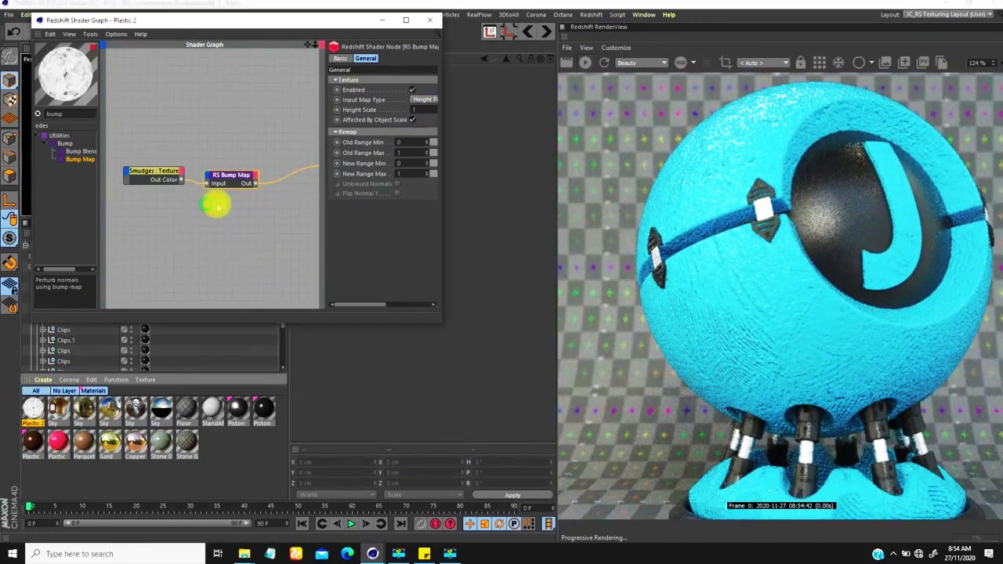
# Add an RS Scalar User Data node and connect its Out to the Smudges texture's remap Scale input.
pyautogui.moveTo(212, 206); pyautogui.dragTo(275, 203, button='middle')
pyautogui.moveTo(76, 116); pyautogui.dragTo(20, 124)
pyautogui.write('scal')
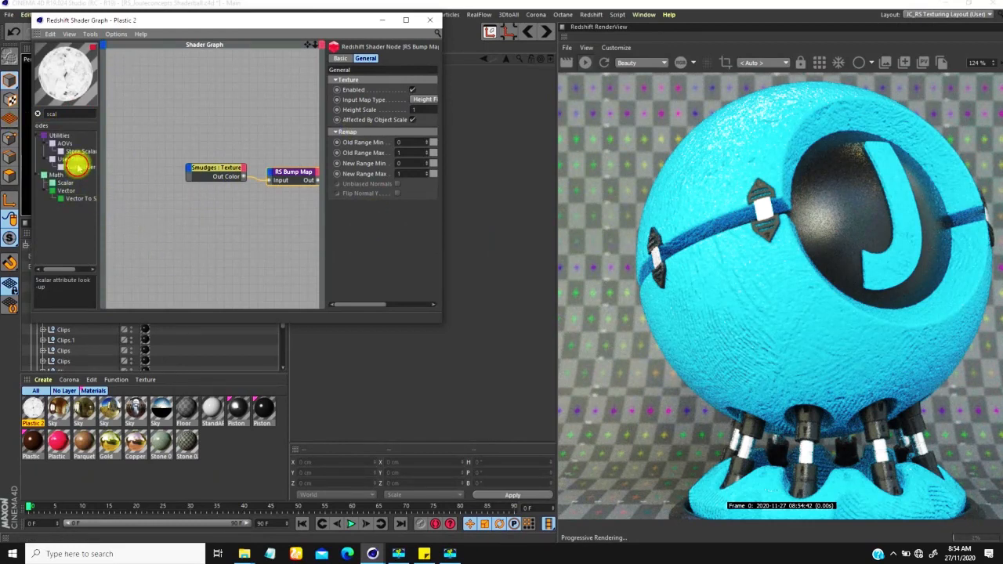
pyautogui.click(78, 167)
pyautogui.moveTo(138, 175); pyautogui.dragTo(191, 170)
pyautogui.moveTo(226, 193)
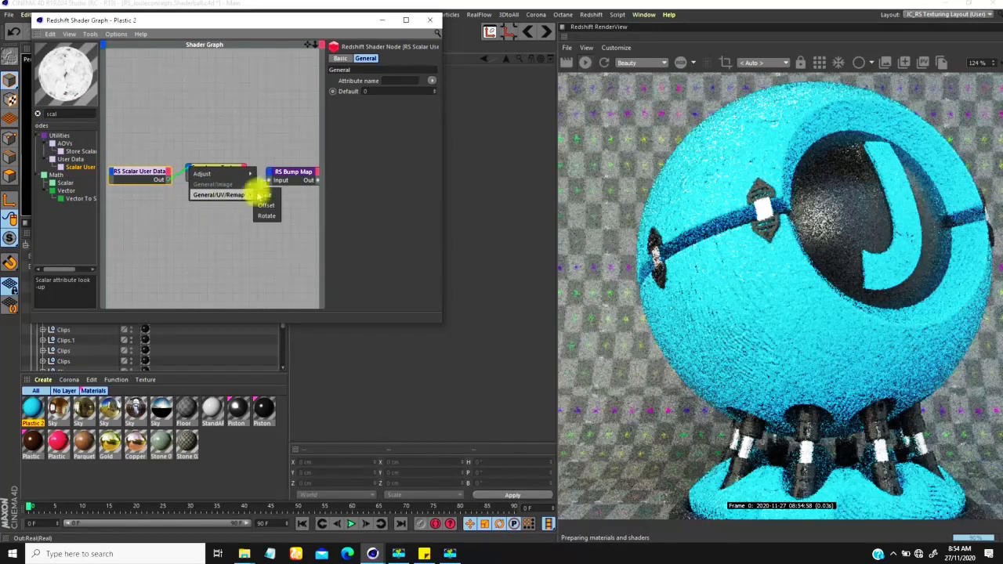
pyautogui.click(264, 195)
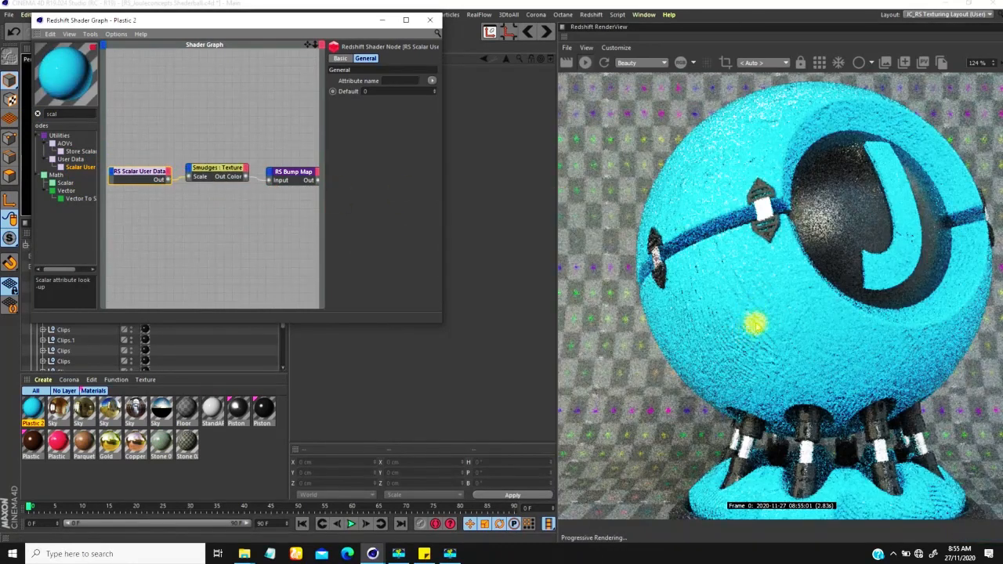
# Try 1 and 3 as the Scalar User Data's Default, settle on 4, and inspect the smudges on the ball.
pyautogui.click(379, 91)
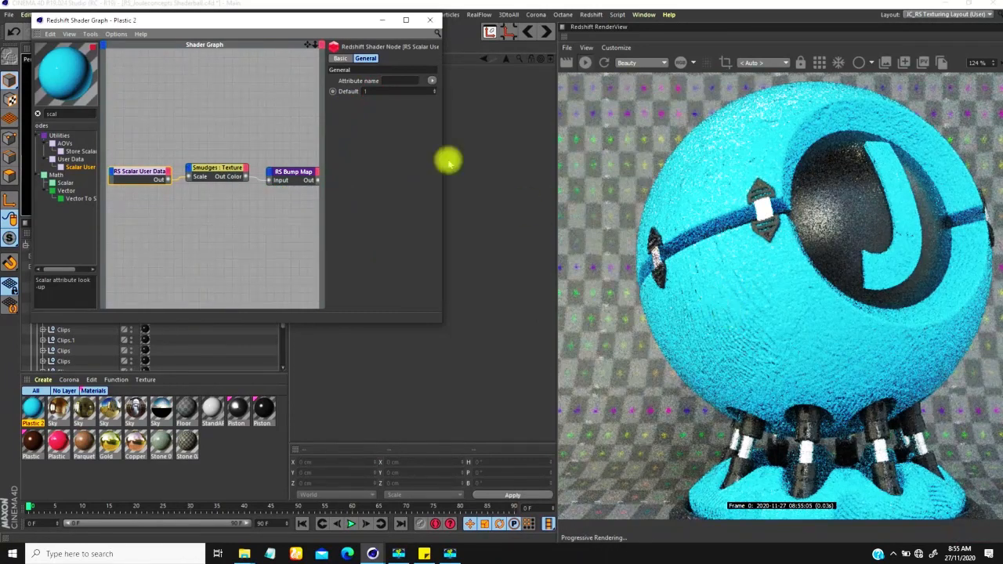
pyautogui.click(365, 91)
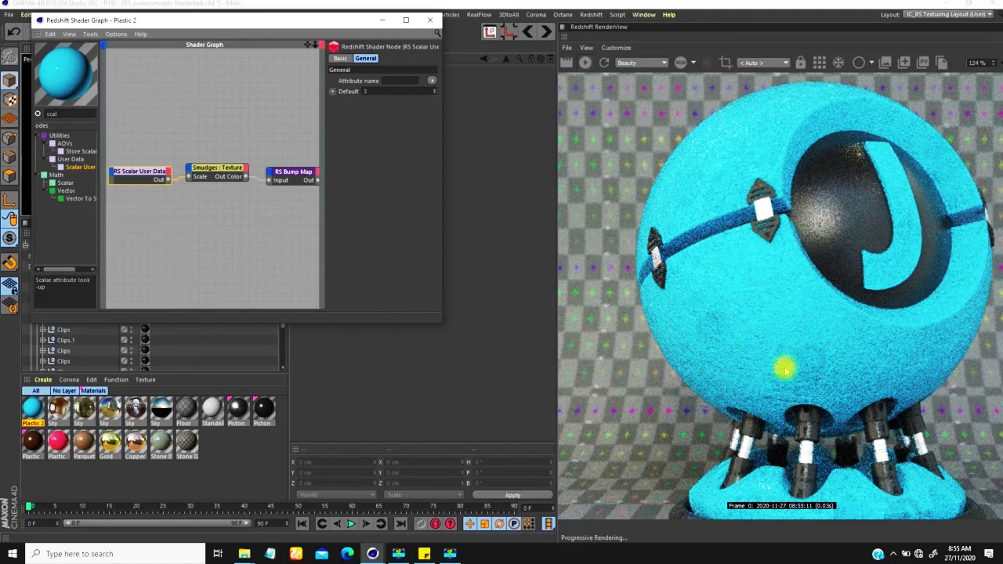
pyautogui.doubleClick(366, 92)
pyautogui.press('Return')
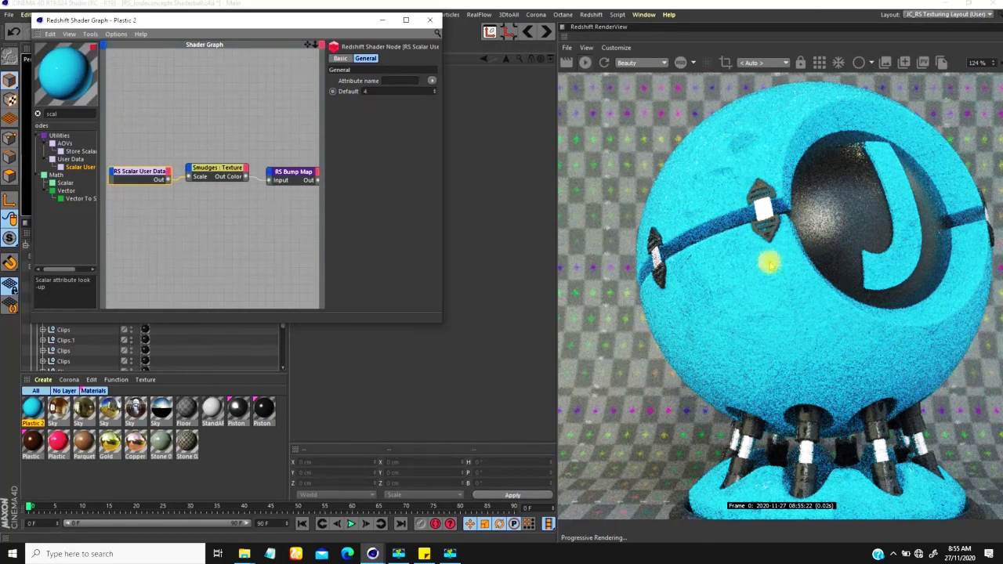
pyautogui.moveTo(793, 251); pyautogui.dragTo(768, 236)
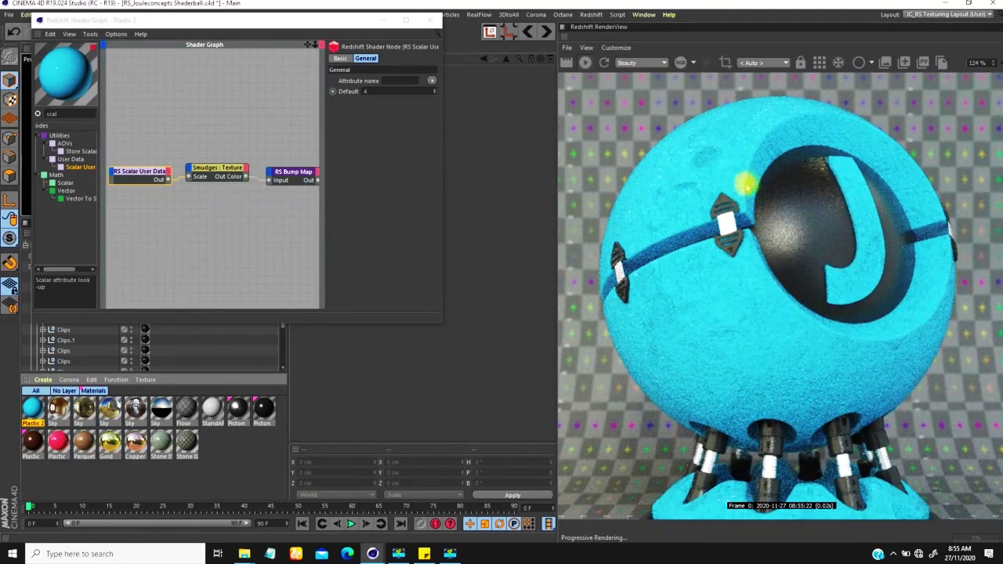
# Move the Smudges texture with its Scalar User Data node upward in the graph, and lower the RS Bump Map node beneath them.
pyautogui.keyDown('alt'); pyautogui.moveTo(274, 189); pyautogui.dragTo(251, 171, button='right'); pyautogui.keyUp('alt')
pyautogui.keyDown('alt'); pyautogui.moveTo(249, 163); pyautogui.dragTo(155, 200, button='middle'); pyautogui.keyUp('alt')
pyautogui.keyDown('alt'); pyautogui.moveTo(213, 226); pyautogui.dragTo(330, 169, button='right'); pyautogui.keyUp('alt')
pyautogui.keyDown('alt'); pyautogui.moveTo(185, 208); pyautogui.dragTo(246, 195, button='middle'); pyautogui.keyUp('alt')
pyautogui.moveTo(196, 156)
pyautogui.mouseDown()
pyautogui.moveTo(149, 213)
pyautogui.moveTo(157, 206)
pyautogui.mouseUp()
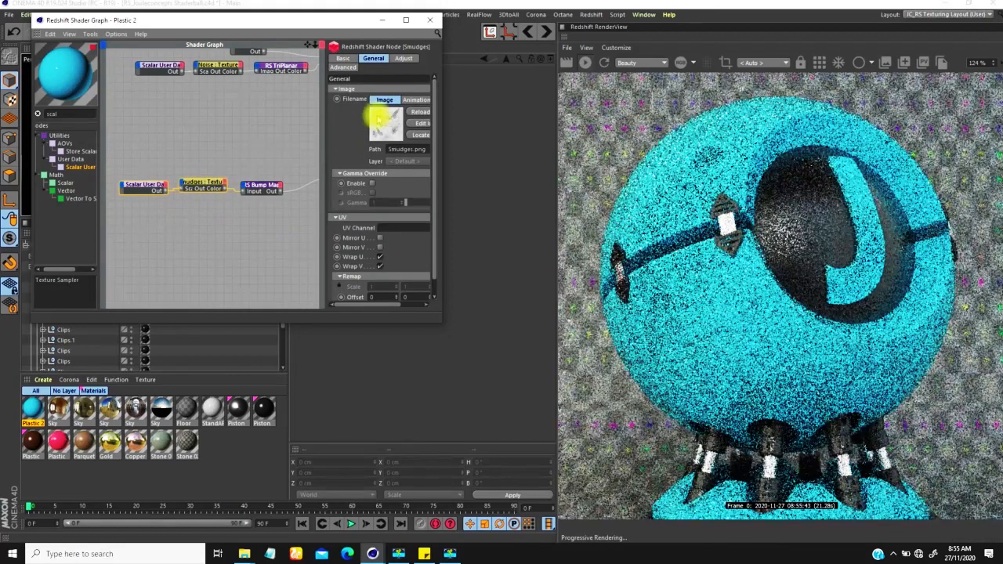
pyautogui.moveTo(207, 182)
pyautogui.mouseDown()
pyautogui.moveTo(217, 149)
pyautogui.moveTo(205, 140)
pyautogui.mouseUp()
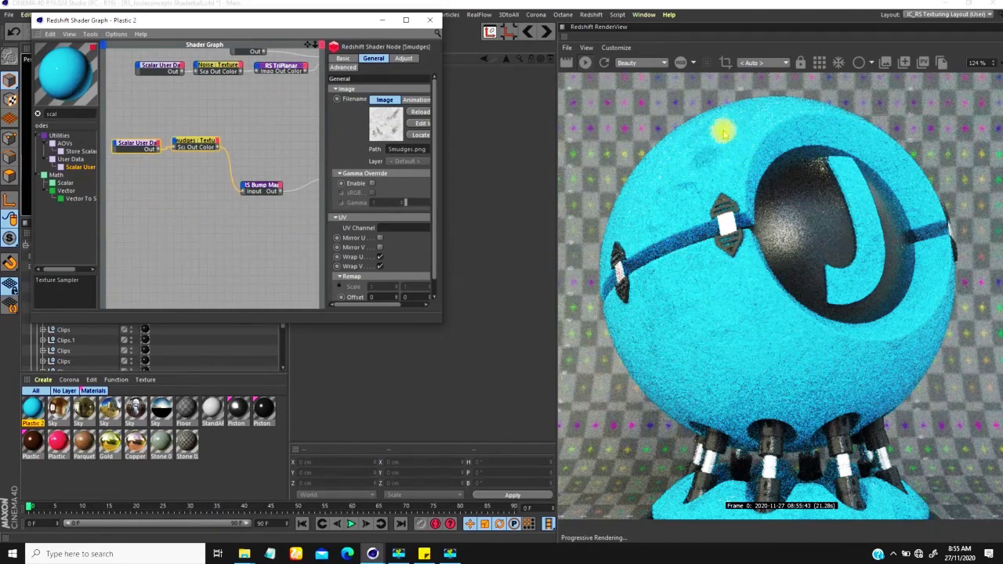
pyautogui.moveTo(253, 185); pyautogui.dragTo(232, 222, button='middle')
pyautogui.moveTo(229, 215); pyautogui.dragTo(229, 228)
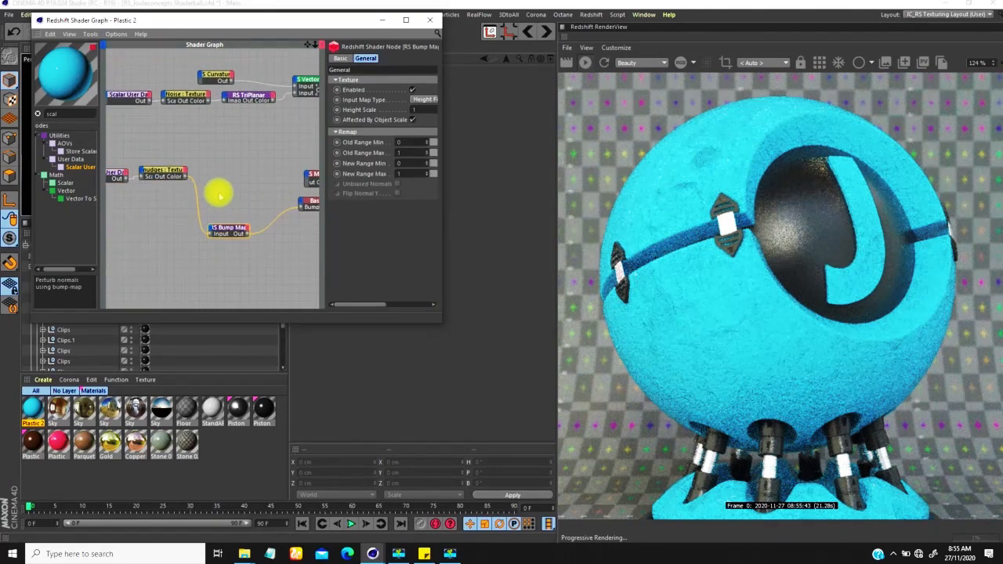
# Disconnect the RS Bump Map from the Base material's Bump Input.
pyautogui.moveTo(270, 220); pyautogui.dragTo(197, 242, button='middle')
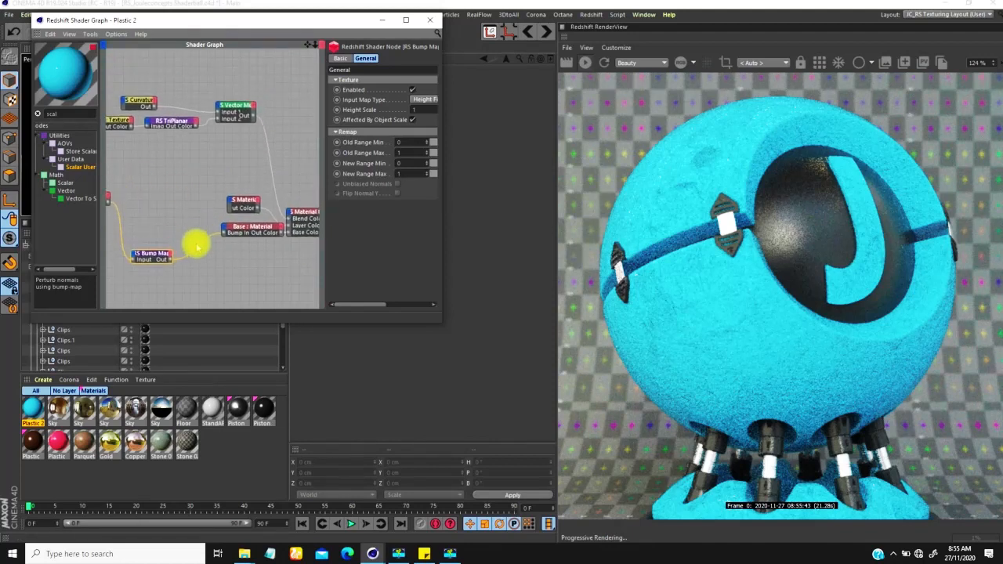
pyautogui.click(250, 233)
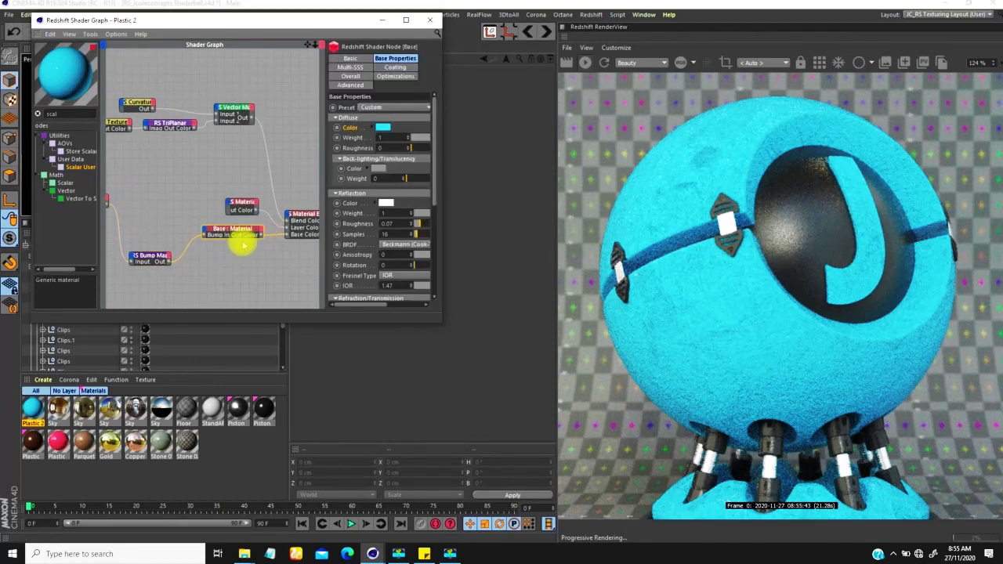
pyautogui.moveTo(169, 215); pyautogui.dragTo(229, 210, button='middle')
pyautogui.click(246, 249)
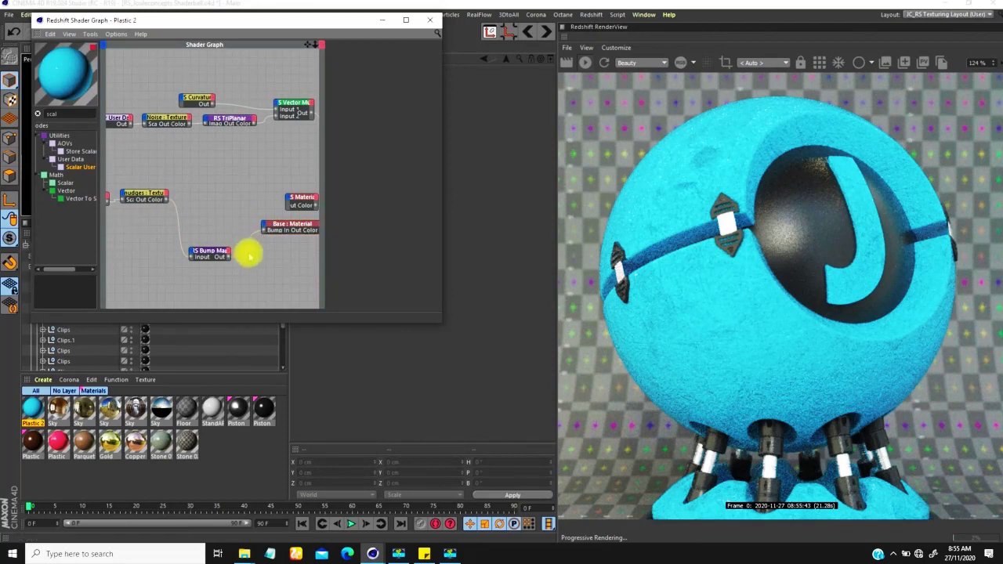
pyautogui.moveTo(248, 244); pyautogui.dragTo(273, 271)
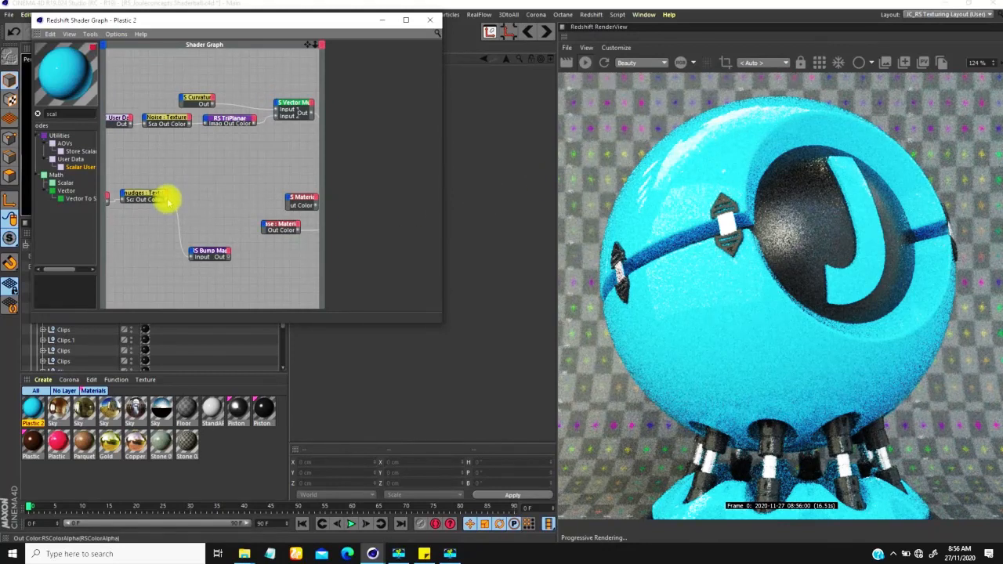
# Connect the Smudges texture's Out Color to the Base material's Refl Roughness.
pyautogui.moveTo(167, 199); pyautogui.dragTo(265, 227)
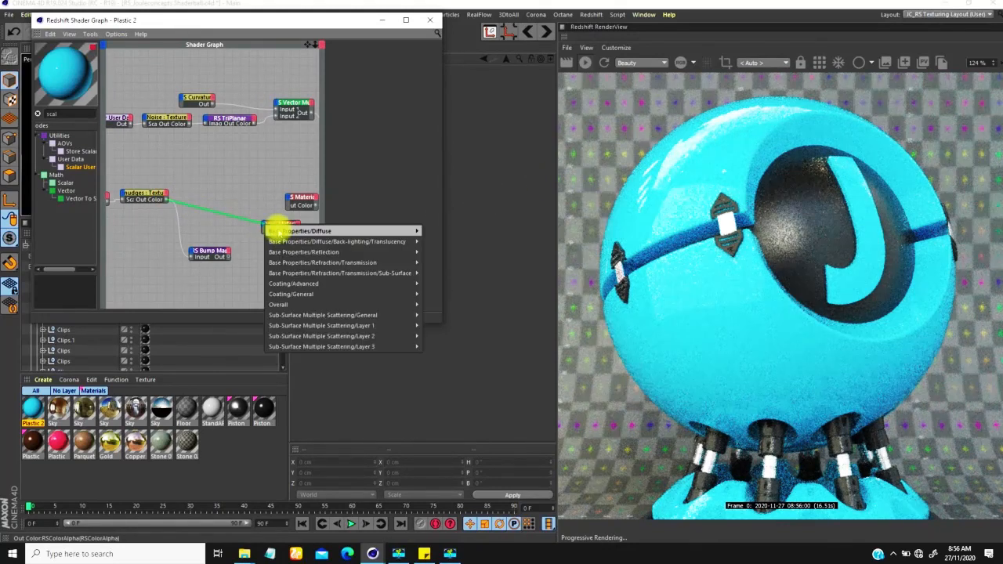
pyautogui.moveTo(317, 252)
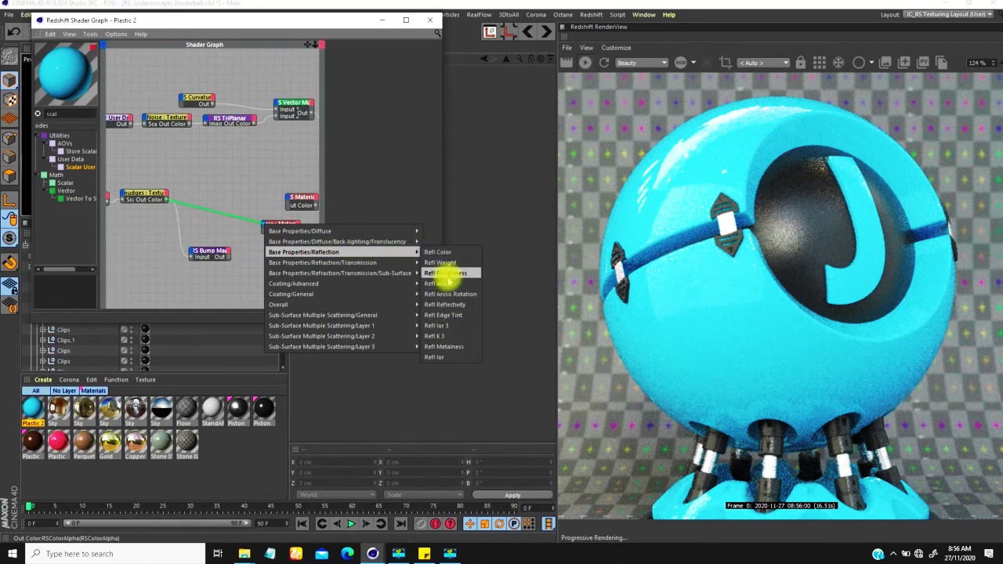
pyautogui.click(445, 273)
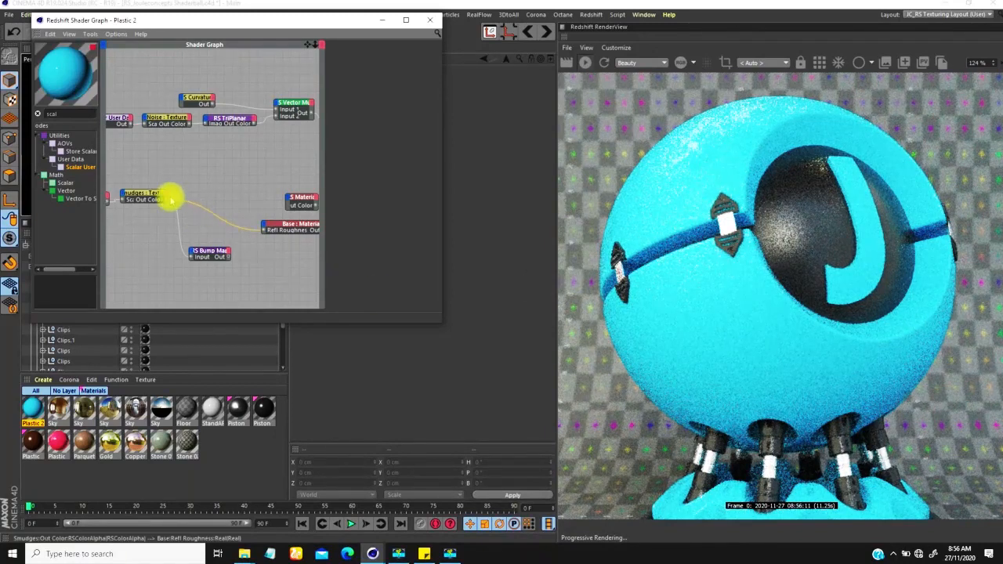
# Shift the Smudges and Scalar User Data nodes slightly away from the Base material, and check the roughness on the whole ball.
pyautogui.click(203, 188)
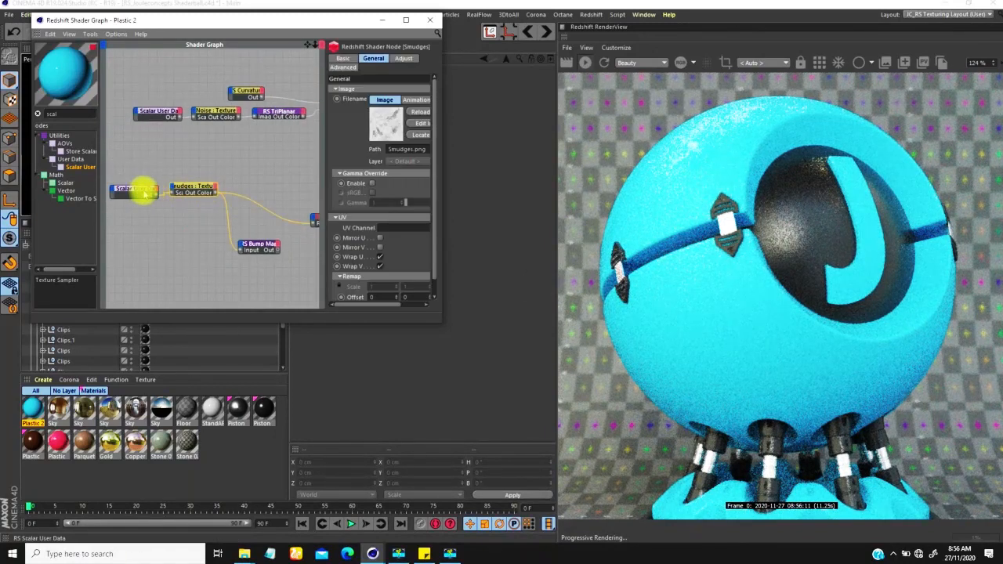
pyautogui.moveTo(143, 191); pyautogui.dragTo(128, 180)
pyautogui.moveTo(191, 188); pyautogui.dragTo(185, 184)
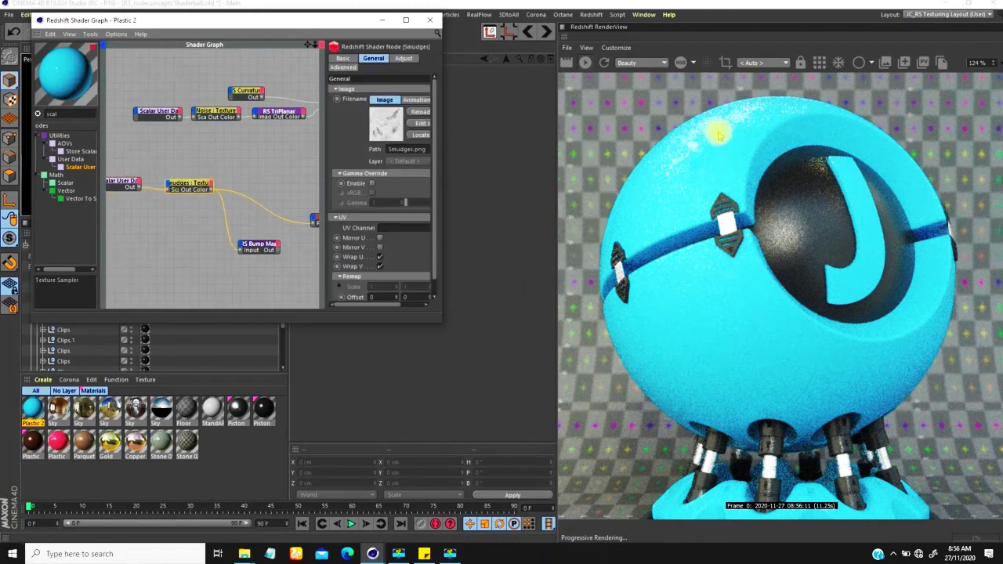
pyautogui.keyDown('alt'); pyautogui.moveTo(773, 217); pyautogui.dragTo(781, 164, button='right'); pyautogui.keyUp('alt')
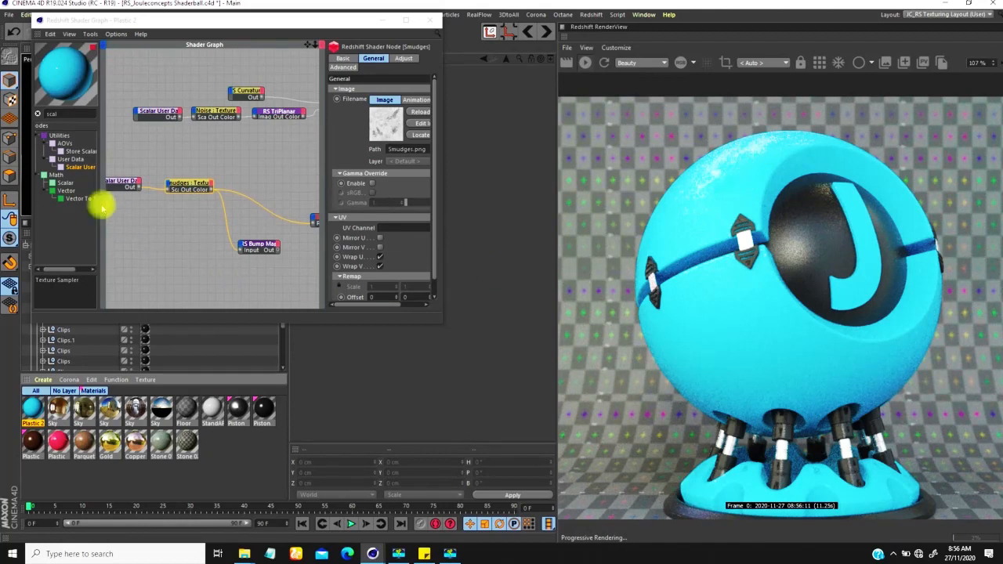
# Add an RS Ramp between the Smudges texture's Out Color and the Base material's Refl Roughness.
pyautogui.click(53, 114)
pyautogui.write('ran')
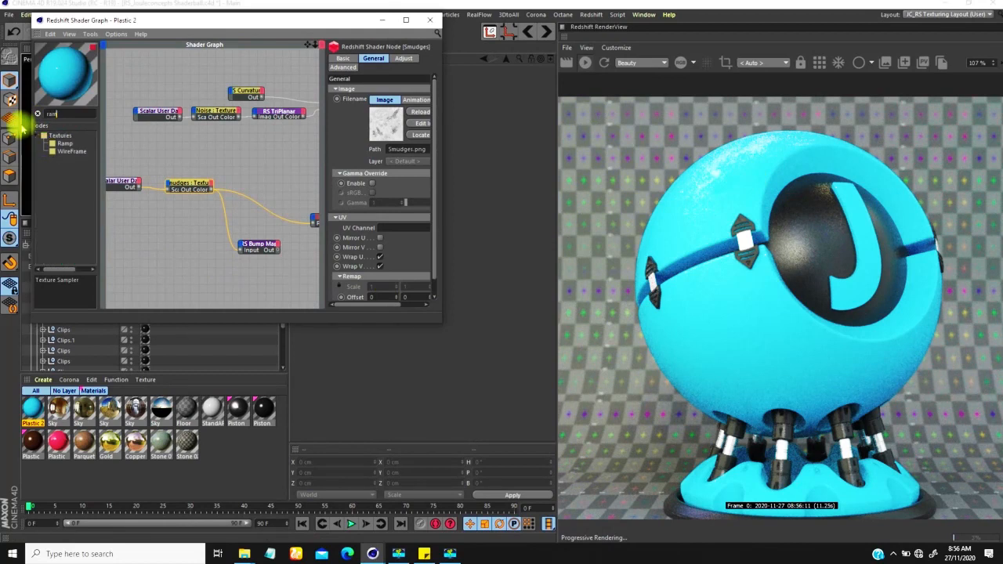
pyautogui.moveTo(66, 143)
pyautogui.mouseDown()
pyautogui.moveTo(235, 156)
pyautogui.moveTo(215, 189)
pyautogui.moveTo(241, 171)
pyautogui.mouseUp()
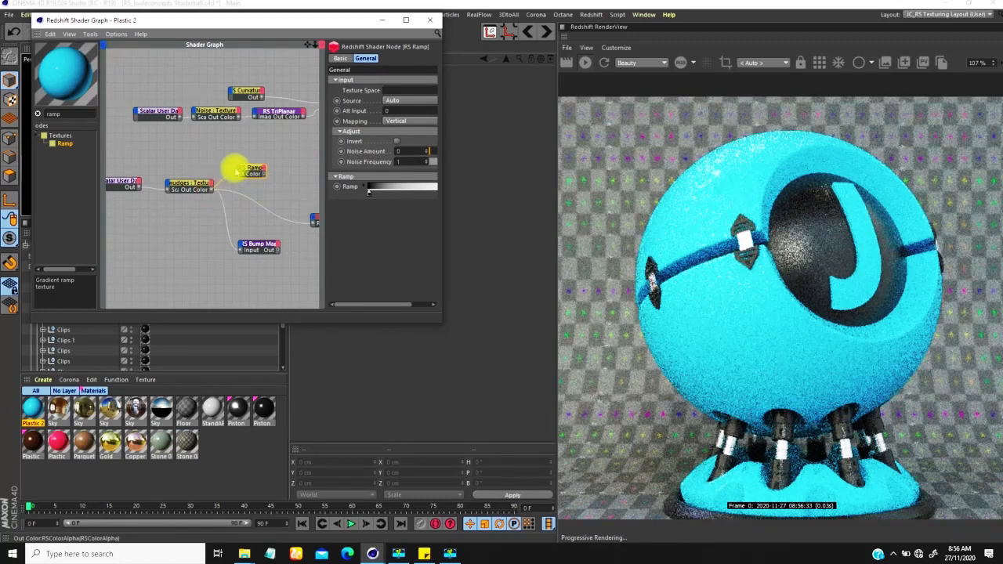
pyautogui.moveTo(235, 167)
pyautogui.mouseDown()
pyautogui.moveTo(287, 175)
pyautogui.moveTo(314, 225)
pyautogui.mouseUp()
pyautogui.keyDown('alt'); pyautogui.moveTo(298, 228); pyautogui.dragTo(257, 224, button='middle'); pyautogui.keyUp('alt')
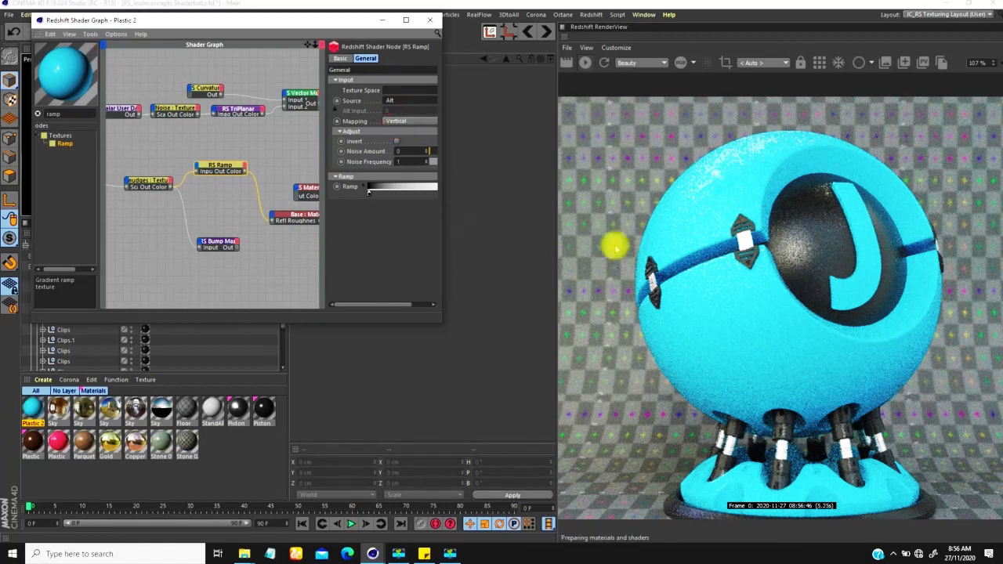
# Widen the Shader Graph window and its attribute area so the full ramp gradient is accessible.
pyautogui.moveTo(386, 305)
pyautogui.mouseDown()
pyautogui.moveTo(436, 303)
pyautogui.moveTo(383, 298)
pyautogui.mouseUp()
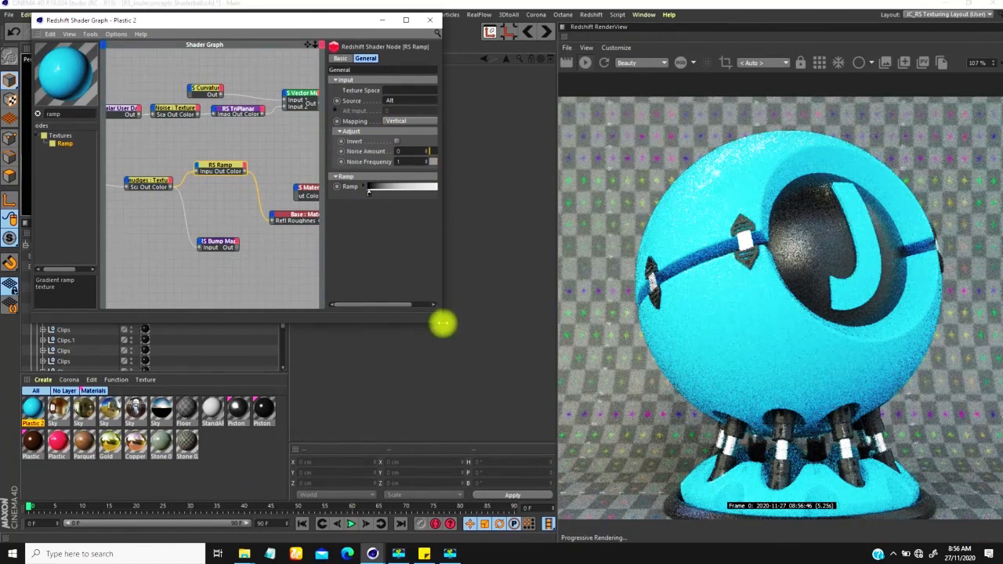
pyautogui.moveTo(443, 325); pyautogui.dragTo(540, 330)
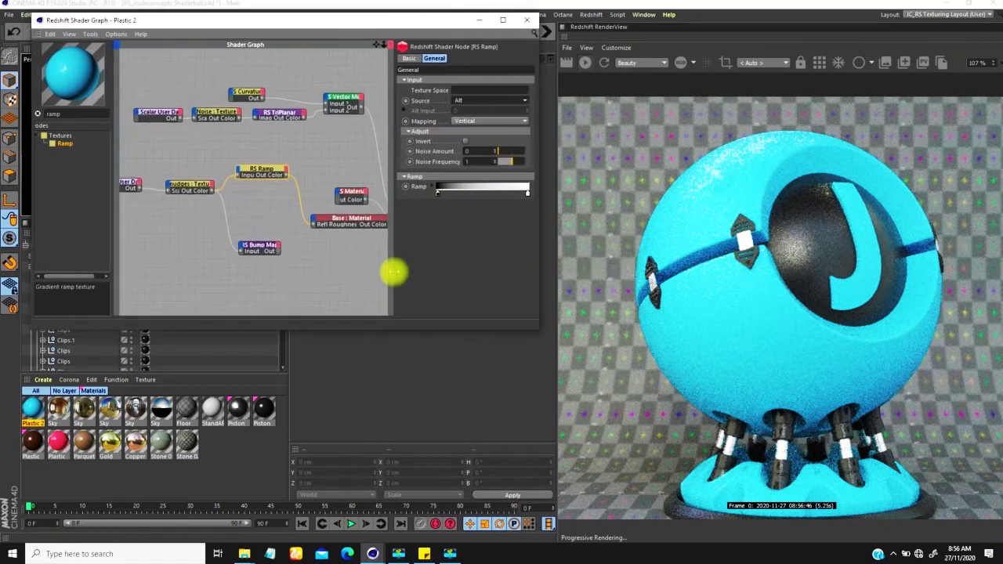
pyautogui.moveTo(394, 272); pyautogui.dragTo(357, 273)
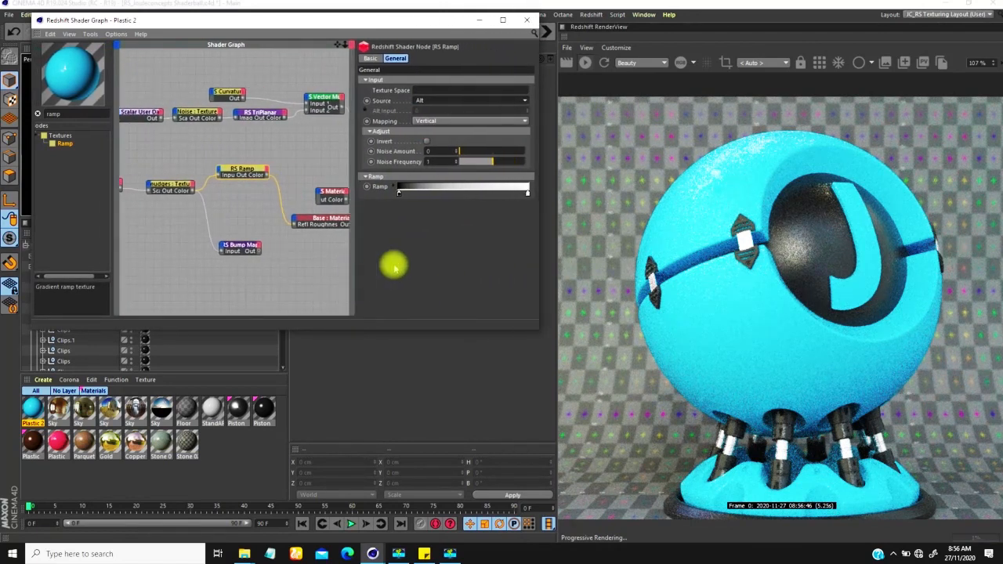
# Darken the RS Ramp's white end knot to a light grey with a brightness value of 73%.
pyautogui.doubleClick(528, 194)
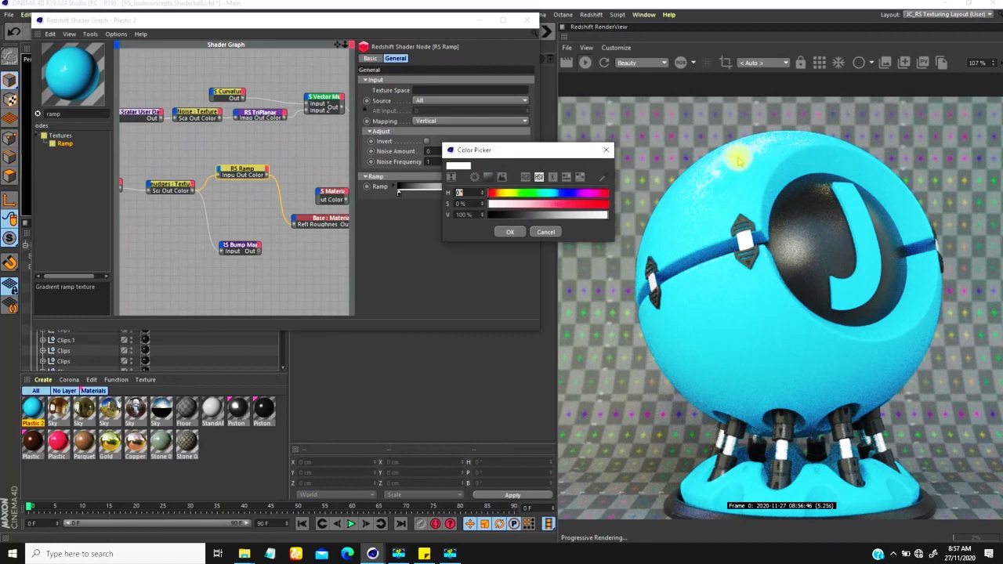
pyautogui.moveTo(600, 215); pyautogui.dragTo(584, 216)
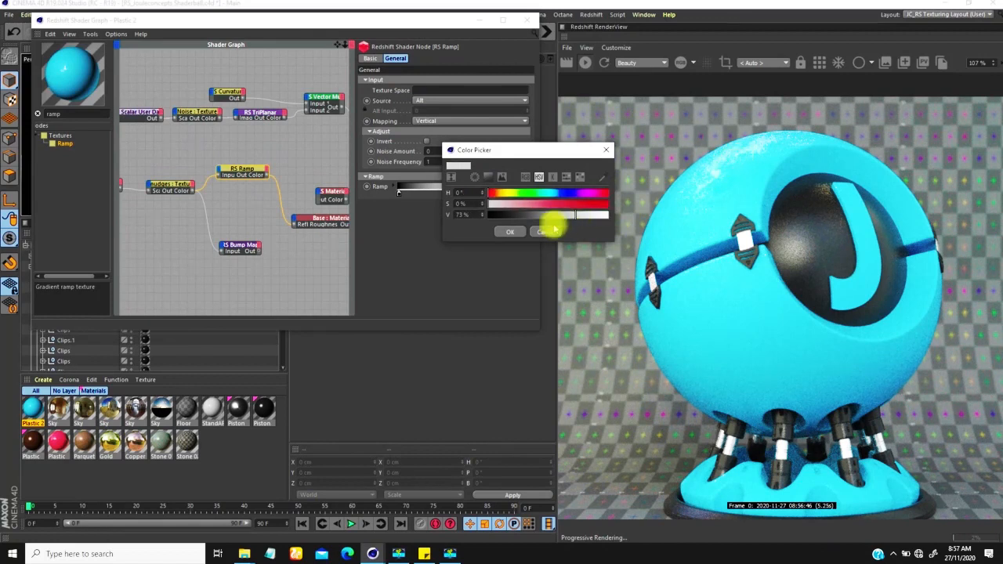
pyautogui.click(546, 231)
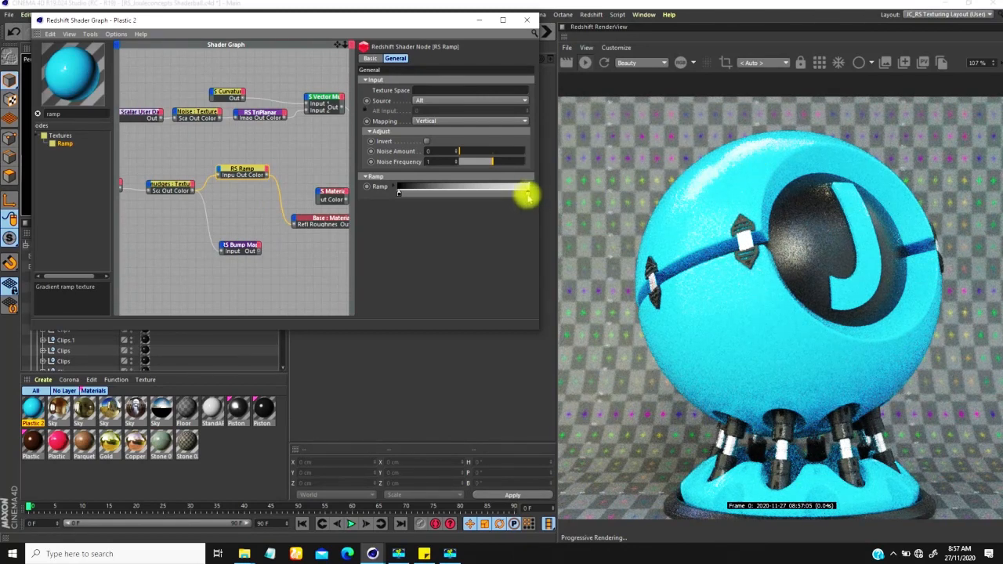
pyautogui.doubleClick(526, 195)
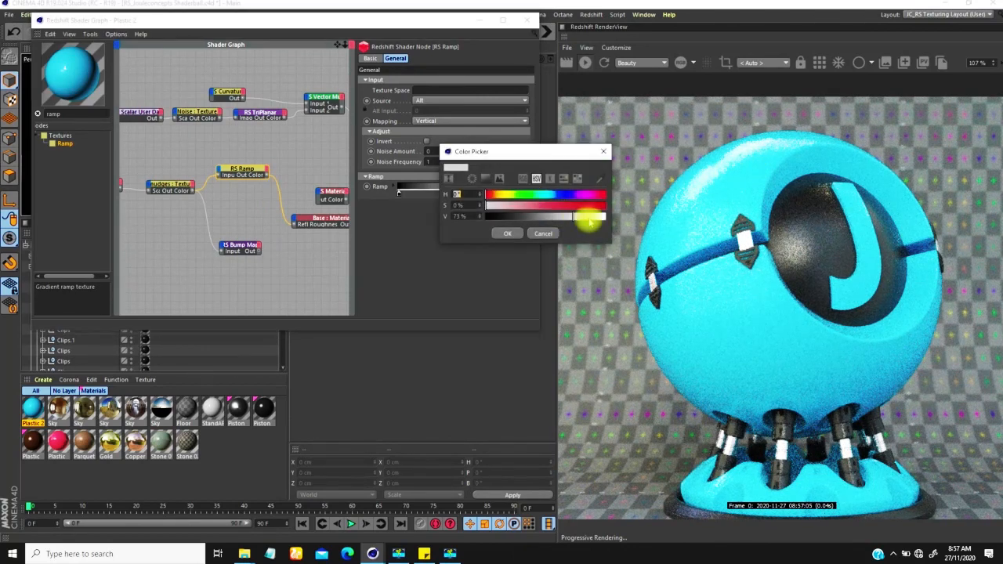
pyautogui.click(507, 233)
# Lighten the RS Ramp's black knot slightly to a very dark grey.
pyautogui.doubleClick(386, 194)
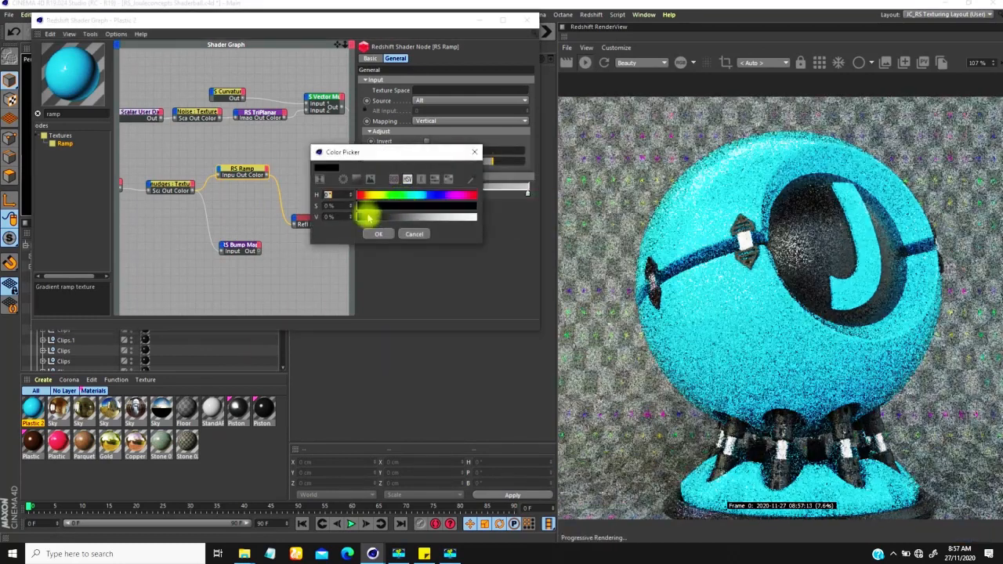
pyautogui.moveTo(358, 220); pyautogui.dragTo(365, 218)
pyautogui.click(379, 234)
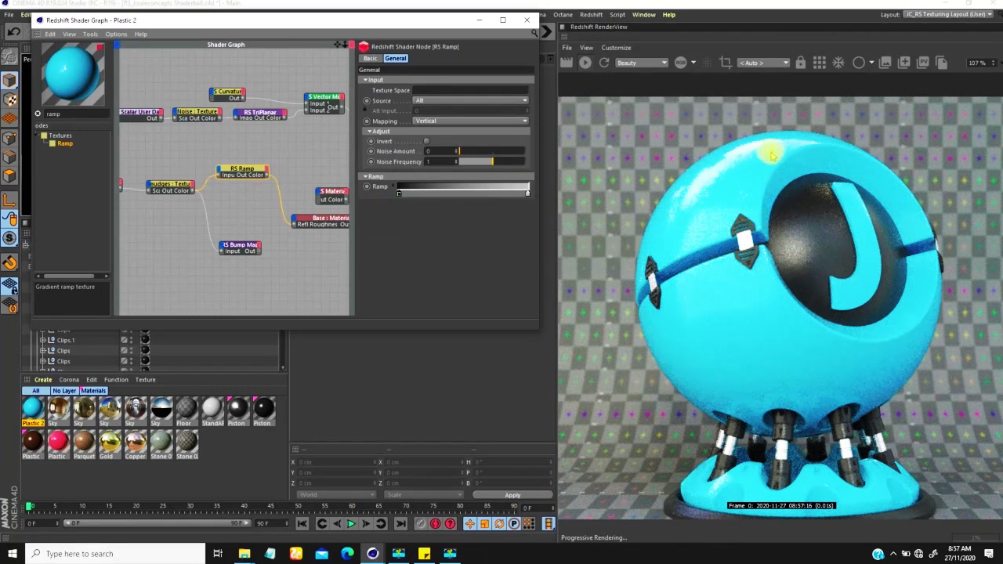
# Add the zomax-net_scratched-smudge_8k image from the tex folder to the shader graph below the Smudges texture, using File Explorer.
pyautogui.keyDown('alt'); pyautogui.moveTo(220, 195); pyautogui.dragTo(228, 181, button='middle'); pyautogui.keyUp('alt')
pyautogui.keyDown('alt'); pyautogui.moveTo(233, 204); pyautogui.dragTo(166, 229, button='right'); pyautogui.keyUp('alt')
pyautogui.keyDown('alt'); pyautogui.moveTo(223, 213); pyautogui.dragTo(200, 216, button='right'); pyautogui.keyUp('alt')
pyautogui.keyDown('alt'); pyautogui.moveTo(211, 211); pyautogui.dragTo(268, 227, button='middle'); pyautogui.keyUp('alt')
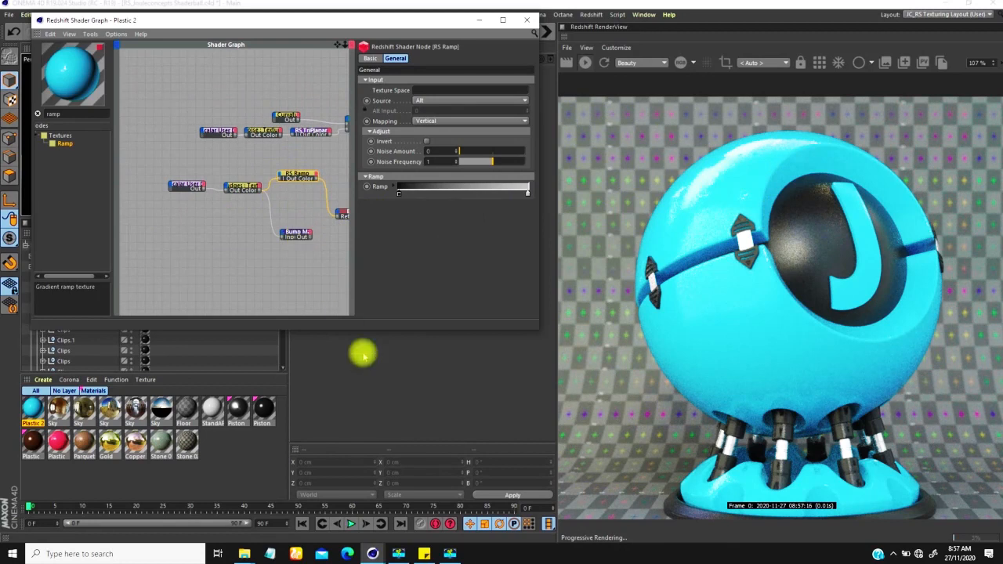
pyautogui.click(244, 554)
pyautogui.click(221, 508)
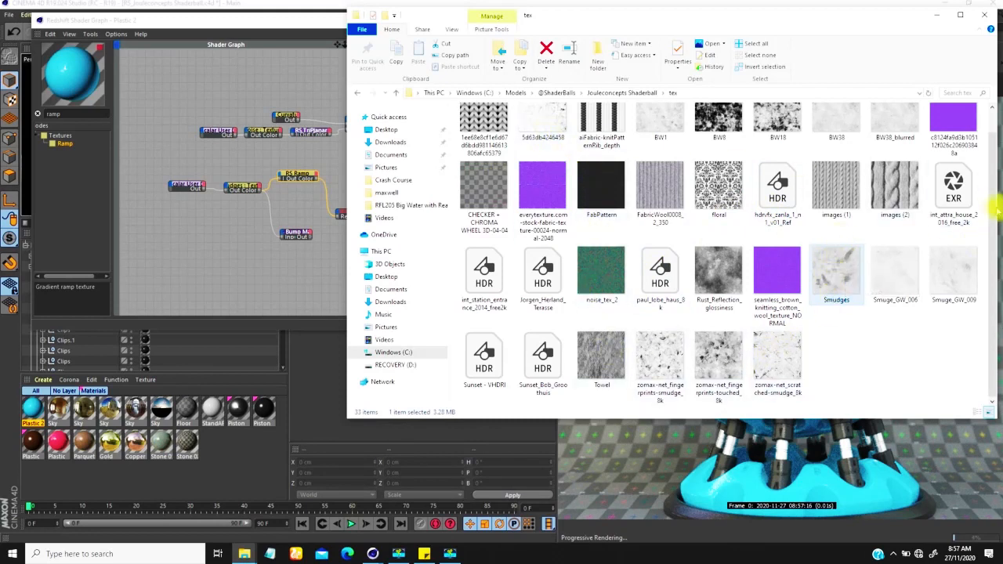
pyautogui.scroll(1, 993, 211)
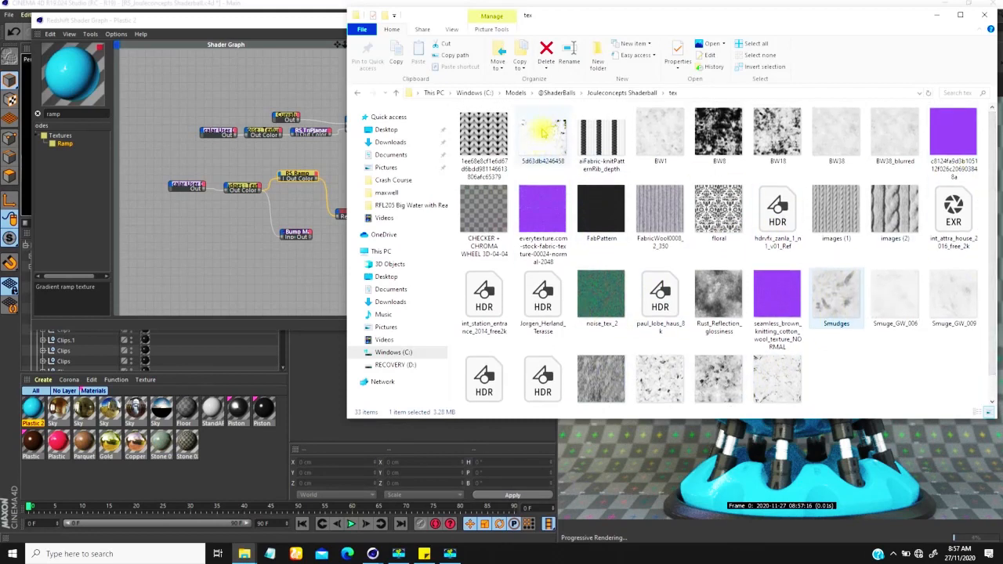
pyautogui.moveTo(776, 384)
pyautogui.mouseDown()
pyautogui.moveTo(710, 345)
pyautogui.moveTo(324, 231)
pyautogui.moveTo(171, 227)
pyautogui.mouseUp()
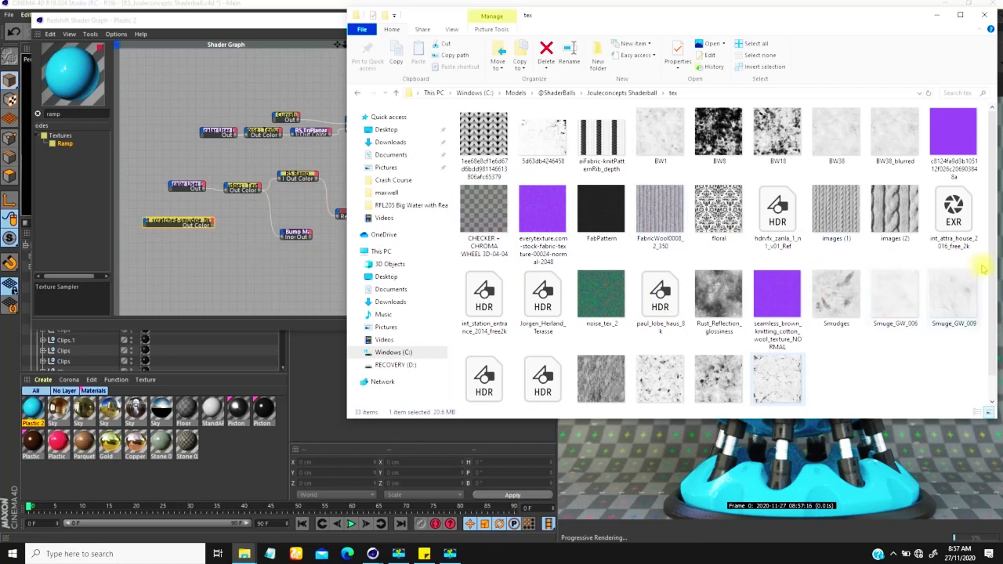
pyautogui.scroll(-1, 862, 352)
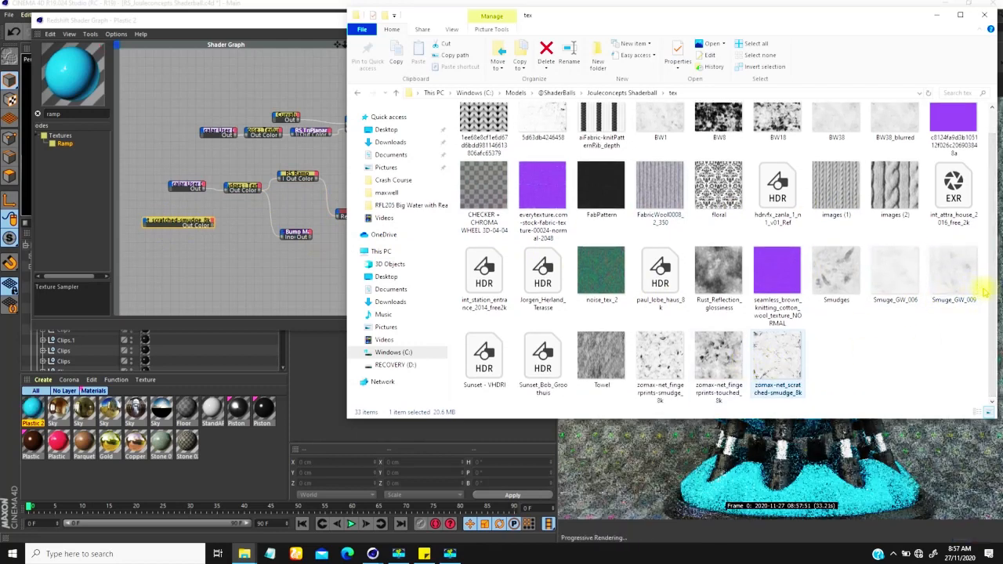
pyautogui.scroll(1, 988, 251)
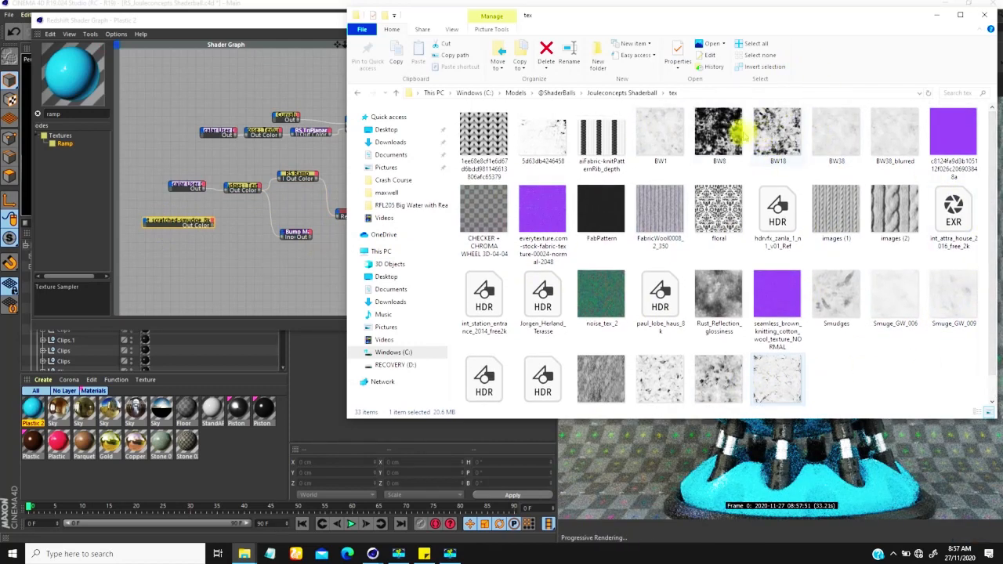
pyautogui.click(937, 14)
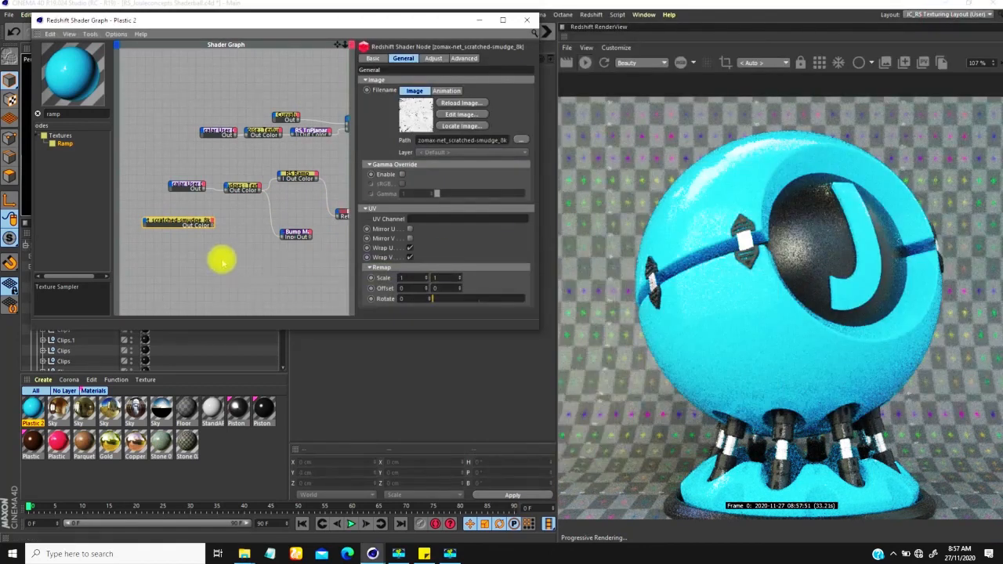
# Connect the scratched-smudge texture's Out Color to the RS Bump Map's Input in place of the Smudges texture.
pyautogui.moveTo(242, 229)
pyautogui.mouseDown(button='middle')
pyautogui.moveTo(263, 233)
pyautogui.moveTo(220, 174)
pyautogui.mouseUp(button='middle')
pyautogui.scroll(4, 263, 232)
pyautogui.moveTo(161, 202)
pyautogui.mouseDown()
pyautogui.moveTo(197, 208)
pyautogui.moveTo(192, 217)
pyautogui.mouseUp()
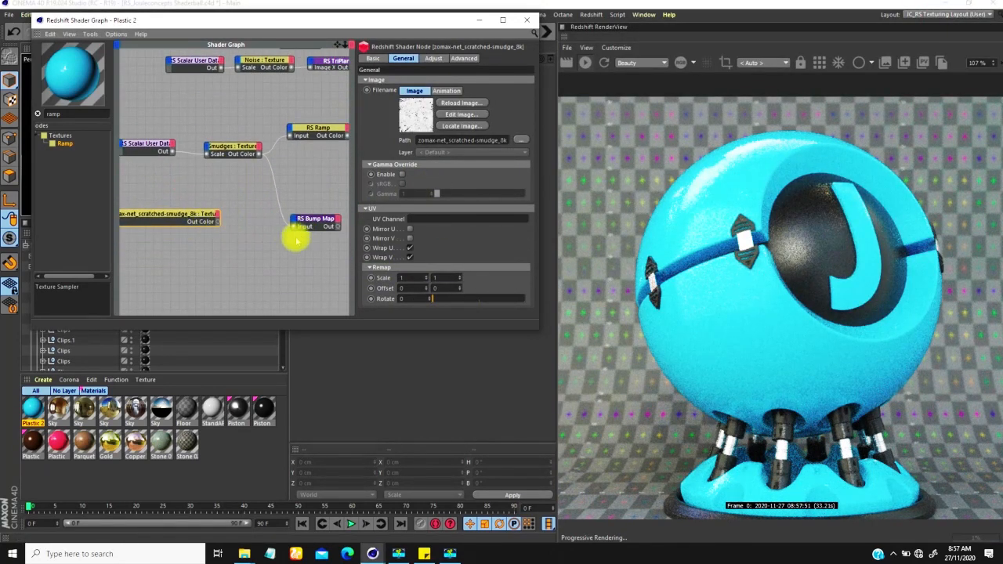
pyautogui.moveTo(253, 217)
pyautogui.mouseDown(button='middle')
pyautogui.moveTo(262, 227)
pyautogui.moveTo(224, 228)
pyautogui.mouseUp(button='middle')
pyautogui.moveTo(202, 224); pyautogui.dragTo(279, 226)
# Connect the RS Bump Map's output to the Base material's overall Bump Input.
pyautogui.moveTo(250, 223); pyautogui.dragTo(132, 208, button='middle')
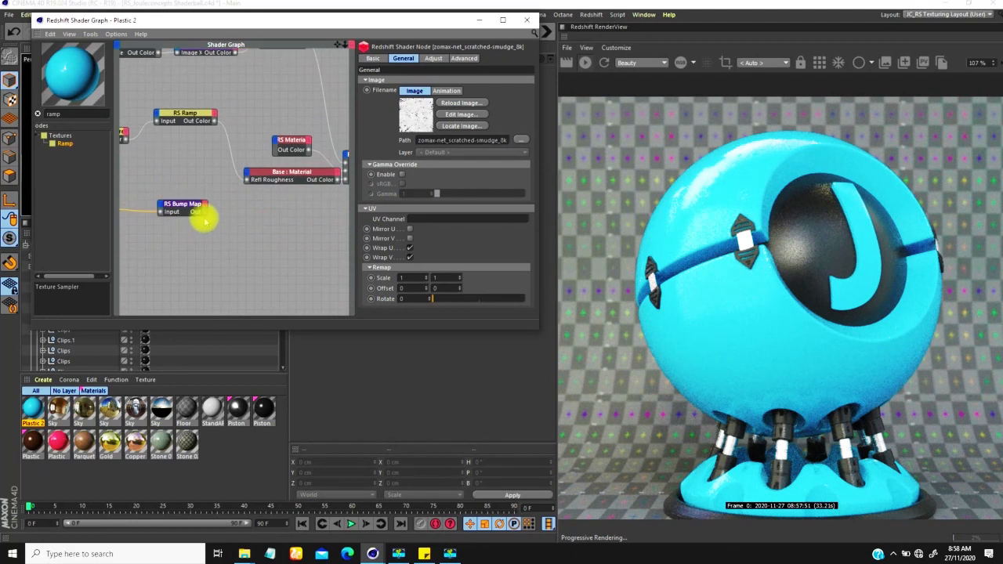
pyautogui.moveTo(205, 213); pyautogui.dragTo(245, 174)
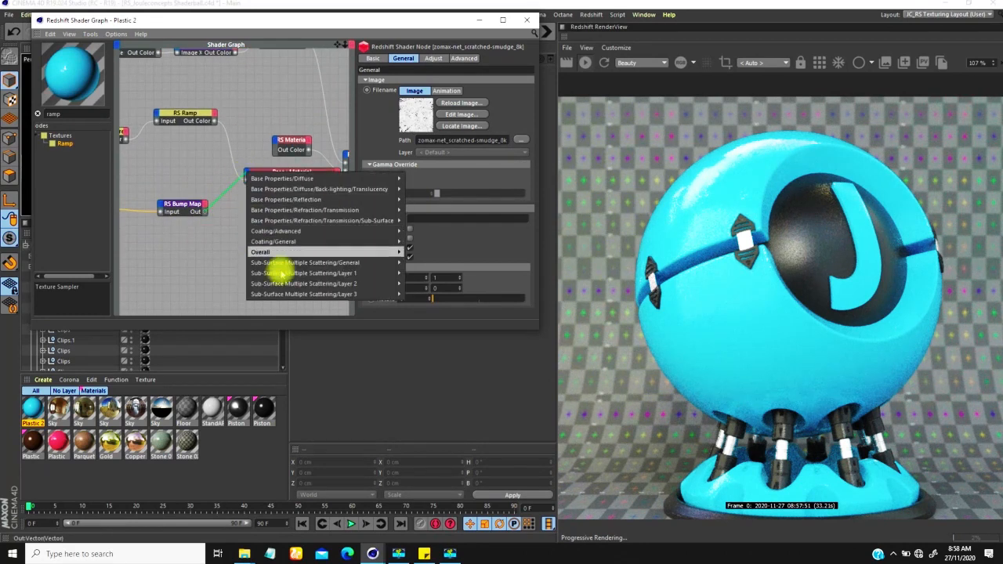
pyautogui.moveTo(352, 252)
pyautogui.click(422, 285)
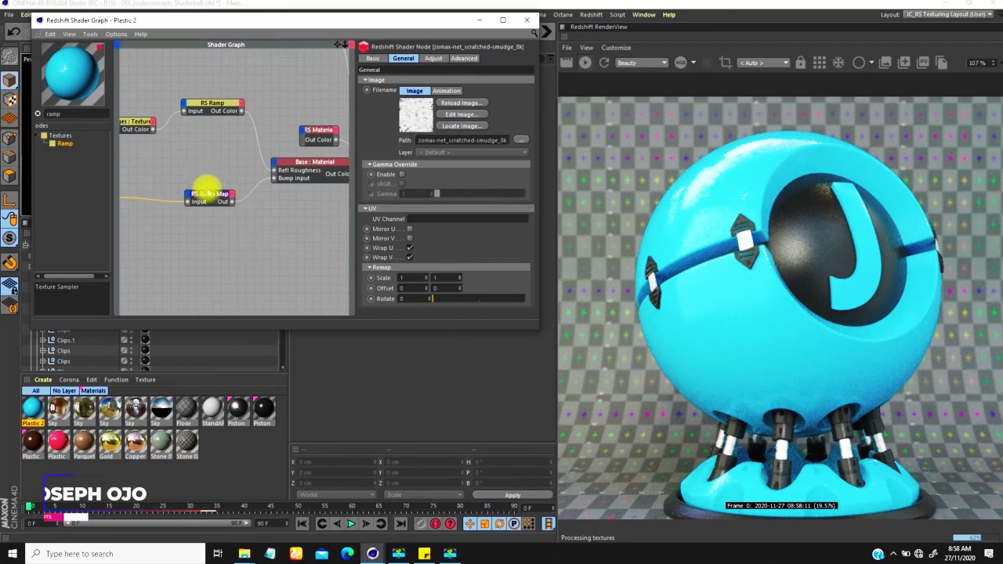
# Move the scratched-smudge texture node closer to the RS Bump Map and restart the RenderView's progressive render.
pyautogui.click(210, 195)
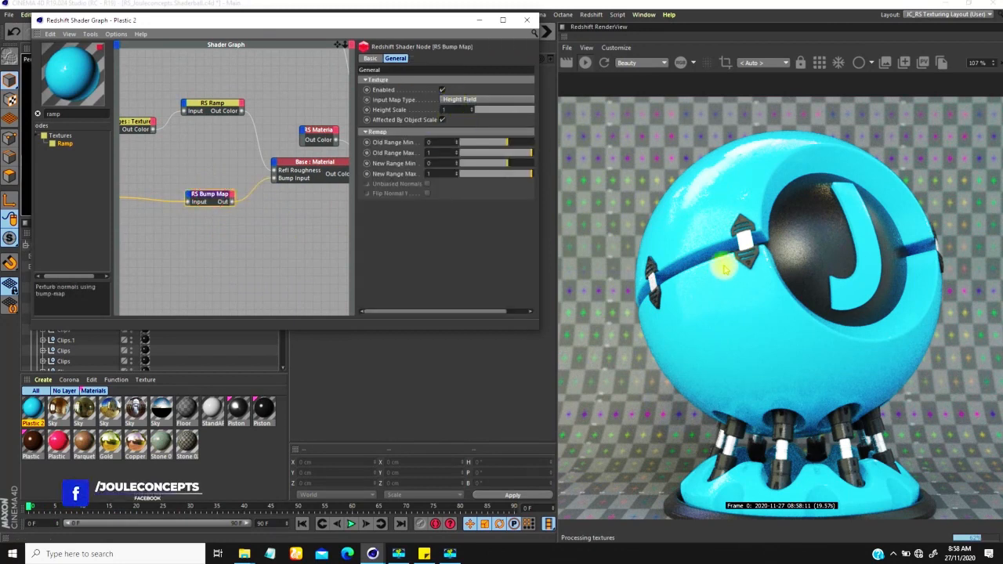
pyautogui.moveTo(200, 210); pyautogui.dragTo(252, 189, button='middle')
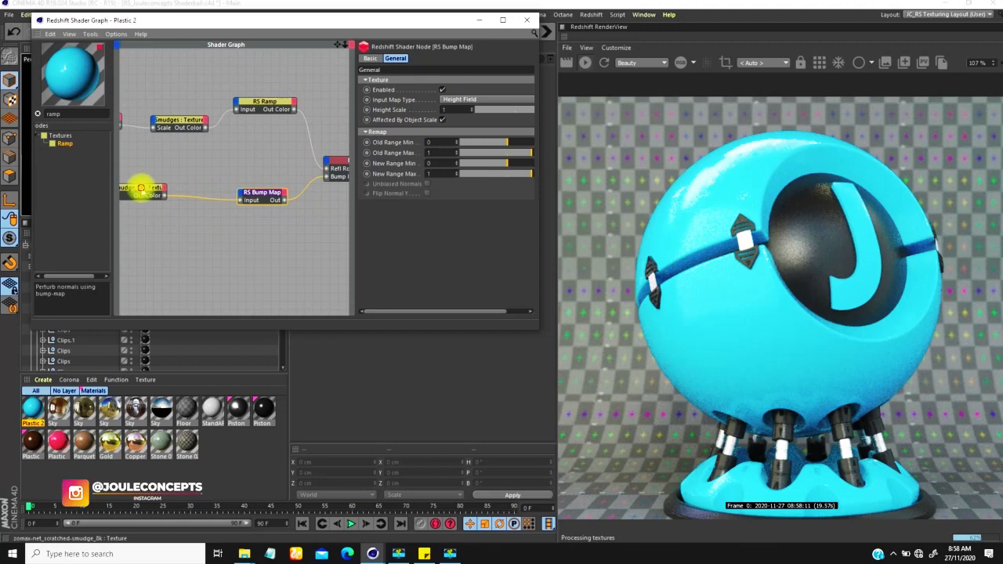
pyautogui.click(144, 190)
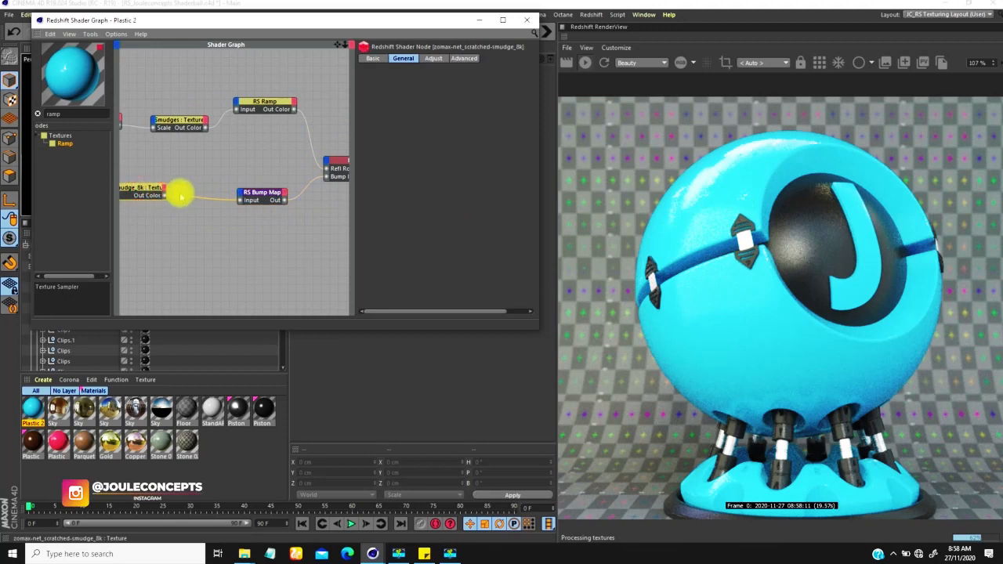
pyautogui.moveTo(154, 187); pyautogui.dragTo(192, 190)
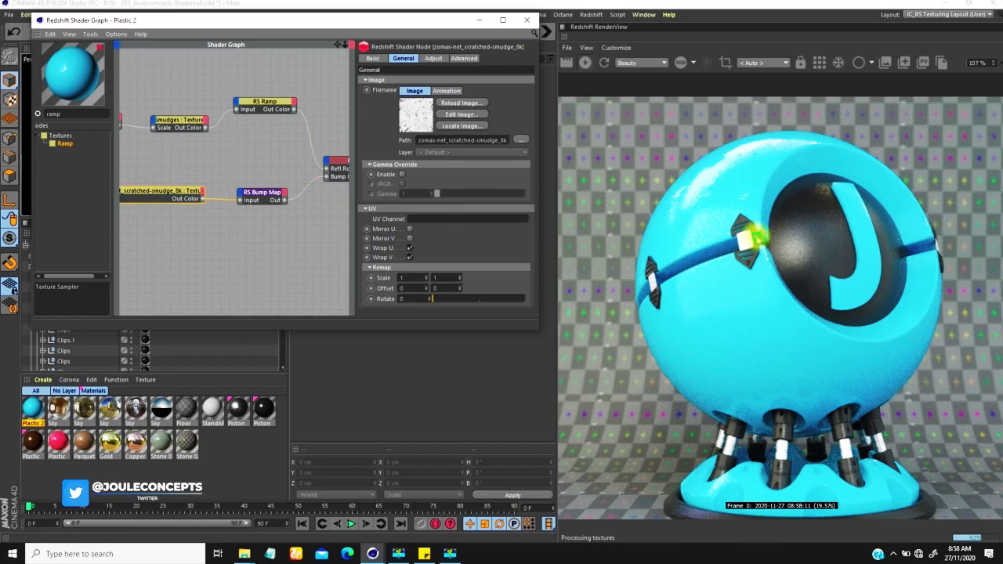
pyautogui.click(758, 236)
pyautogui.scroll(-1, 752, 239)
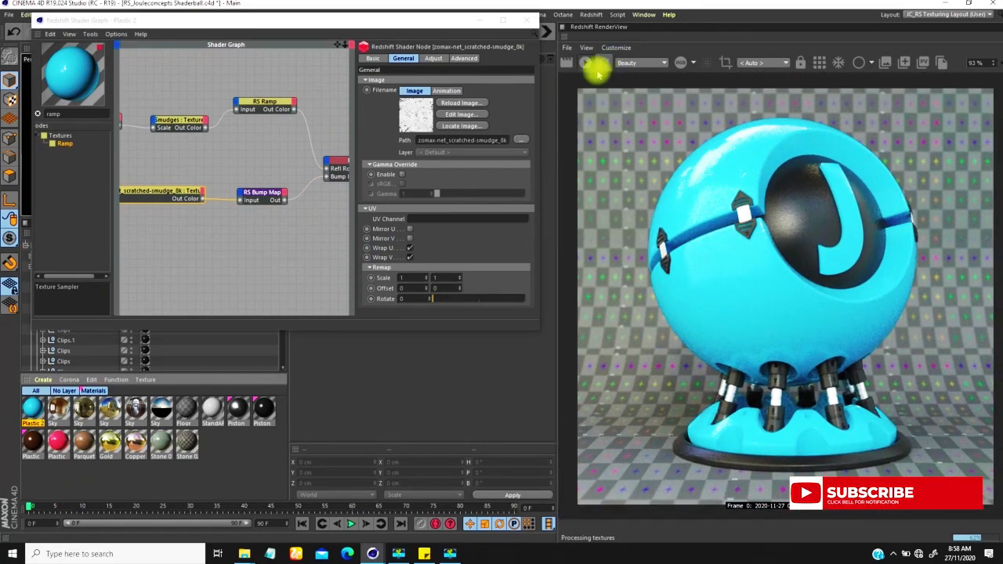
pyautogui.click(587, 61)
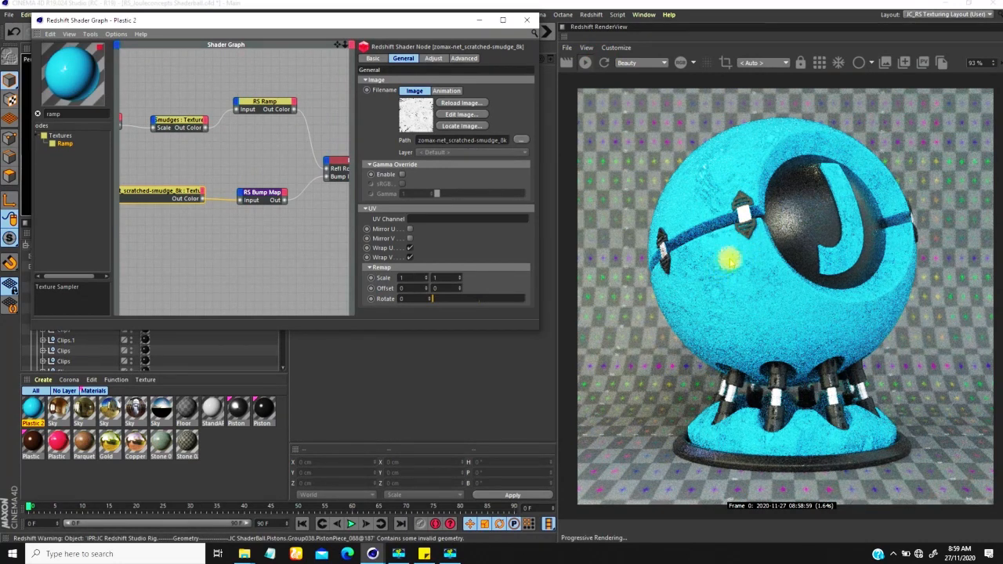
# Duplicate the RS Scalar User Data node into the scratched-smudge texture's Scale input and set the copy's Default to 5.
pyautogui.keyDown('alt'); pyautogui.moveTo(203, 221); pyautogui.dragTo(303, 217, button='middle'); pyautogui.keyUp('alt')
pyautogui.moveTo(200, 115); pyautogui.dragTo(161, 115)
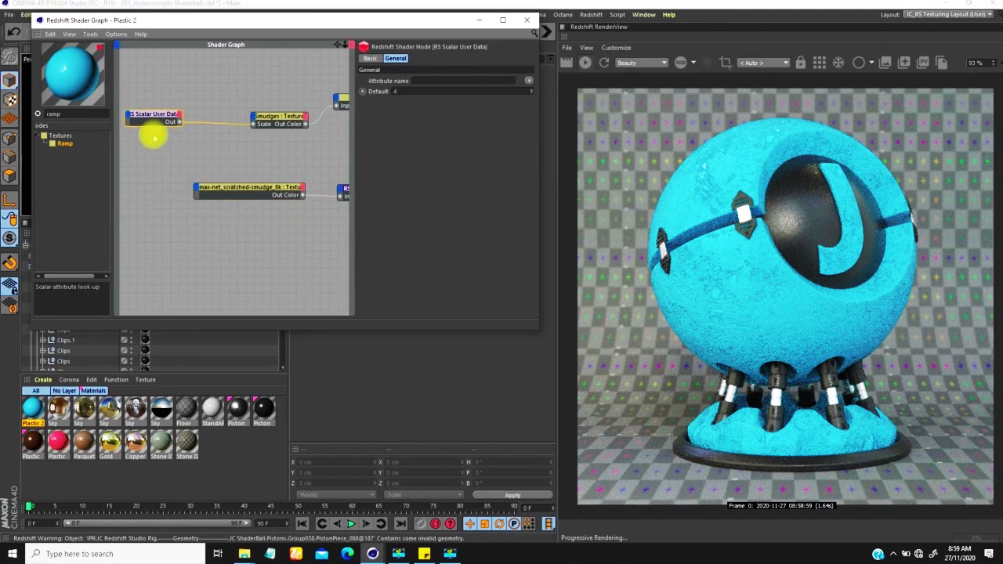
pyautogui.keyDown('ctrl'); pyautogui.moveTo(148, 118); pyautogui.dragTo(198, 188); pyautogui.keyUp('ctrl')
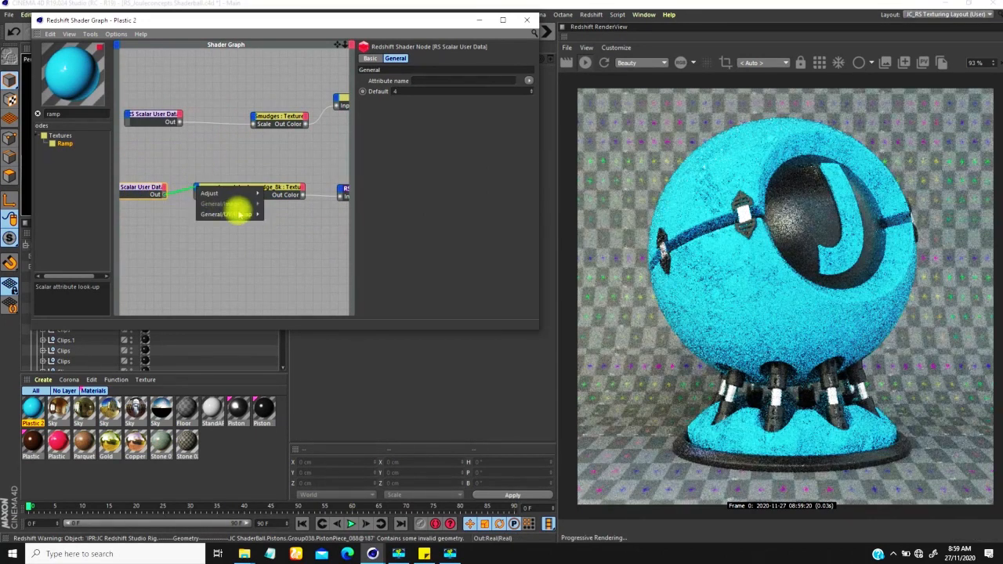
pyautogui.click(270, 213)
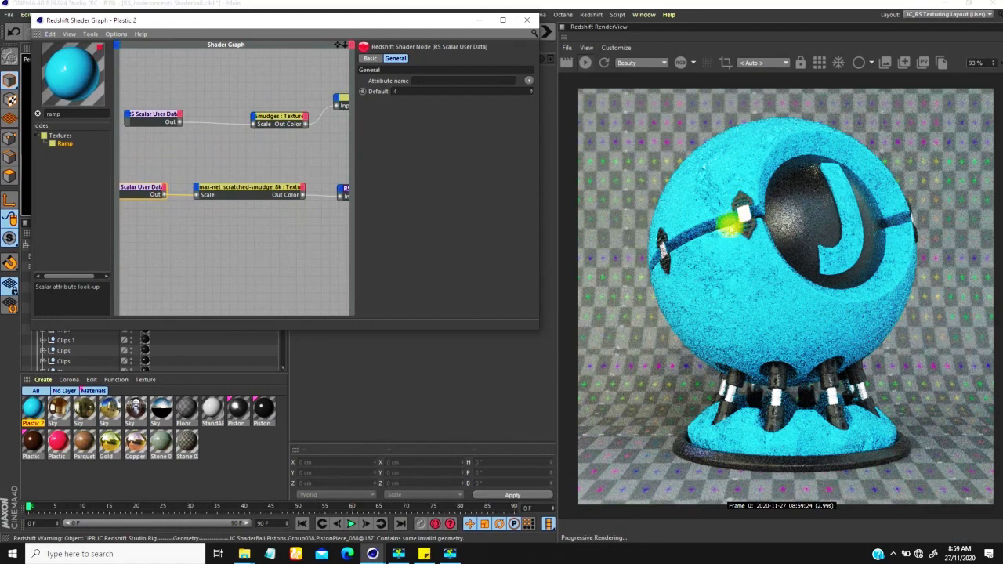
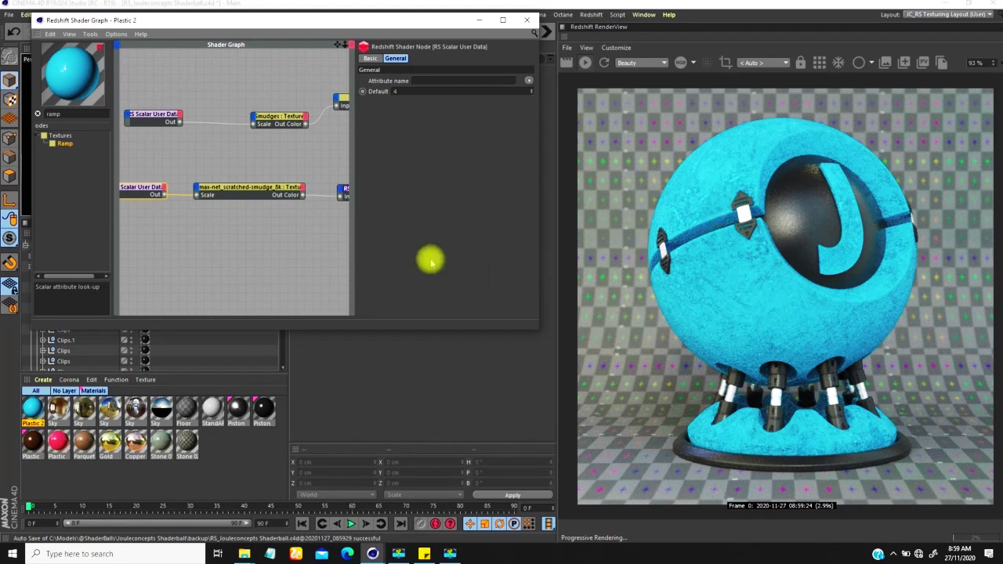
pyautogui.click(408, 91)
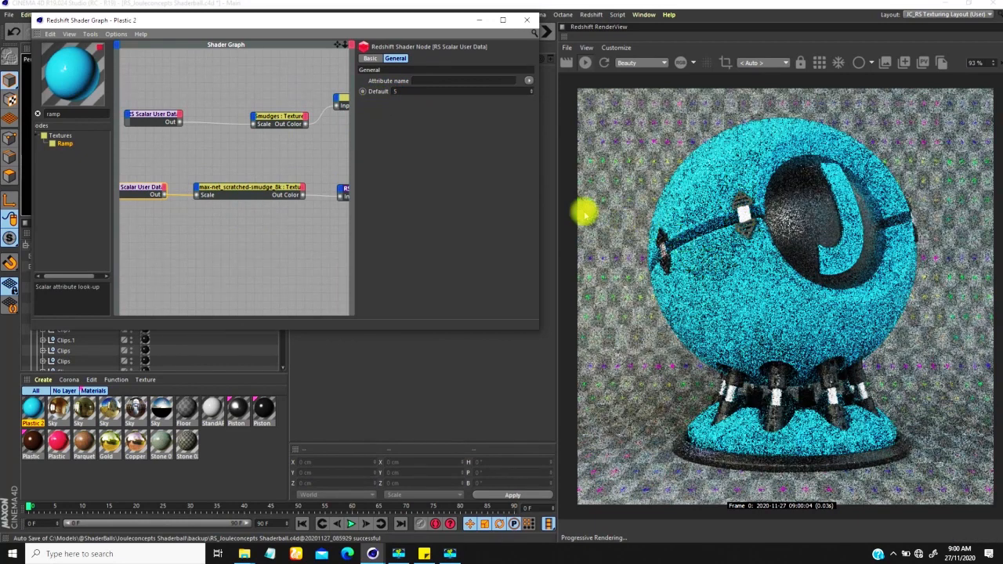
# Set the RS Bump Map's Height Scale to 0.04.
pyautogui.moveTo(290, 218); pyautogui.dragTo(223, 196, button='middle')
pyautogui.moveTo(322, 189)
pyautogui.mouseDown(button='middle')
pyautogui.moveTo(229, 186)
pyautogui.moveTo(227, 198)
pyautogui.mouseUp(button='middle')
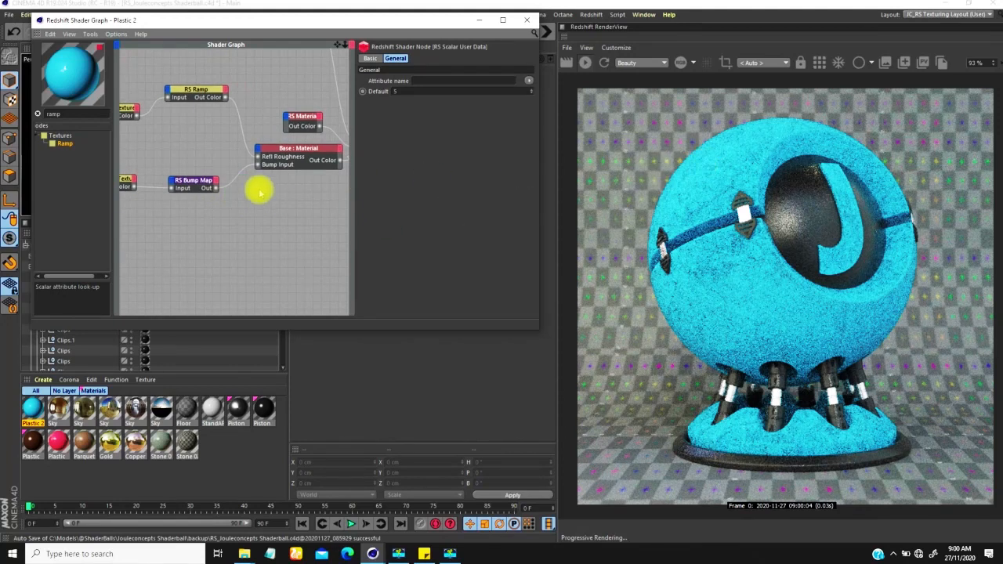
pyautogui.click(201, 181)
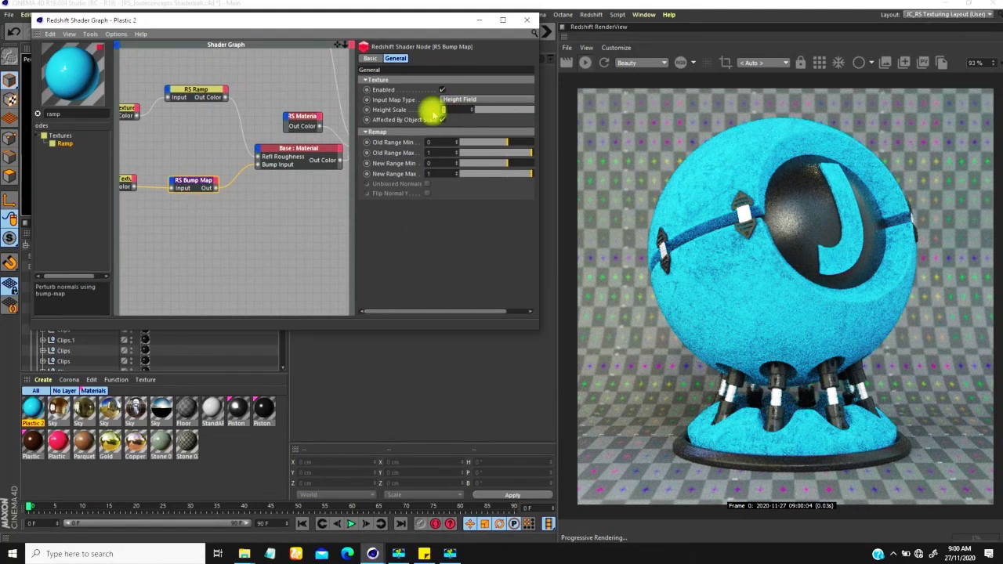
pyautogui.write('4')
pyautogui.press('Return')
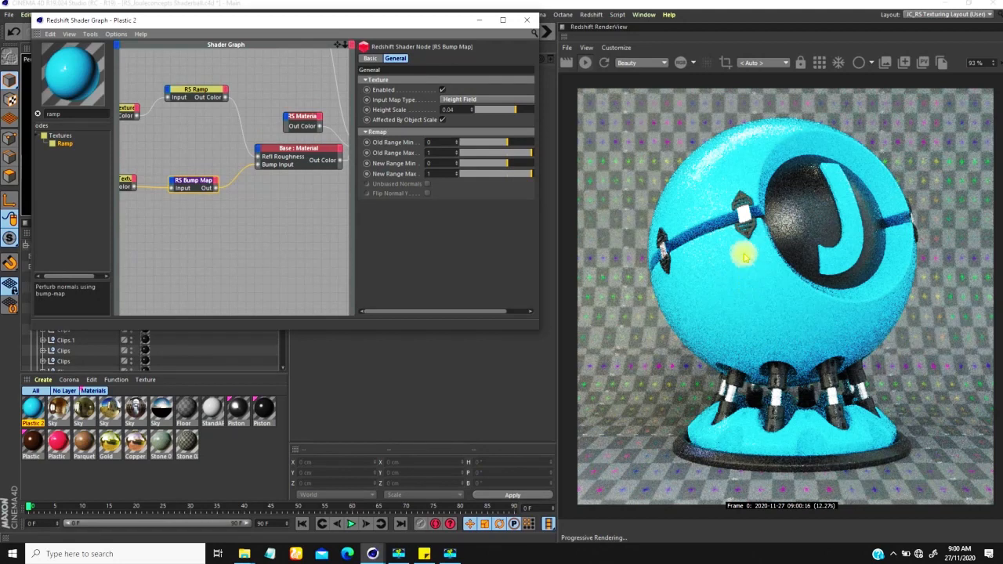
# Examine the bump and smudge detail on the rendered shader ball up close and at full view.
pyautogui.scroll(4, 717, 262)
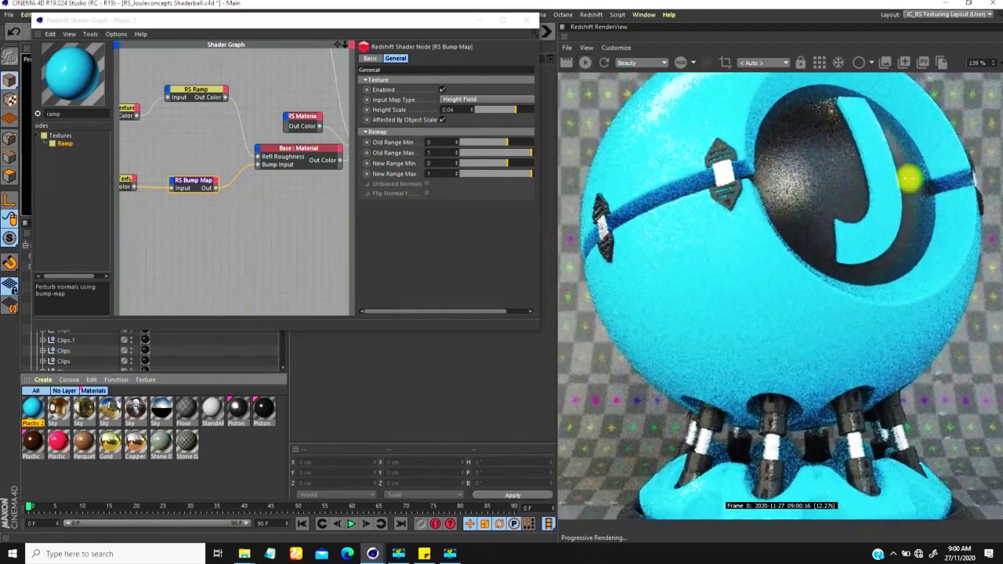
pyautogui.scroll(4, 729, 270)
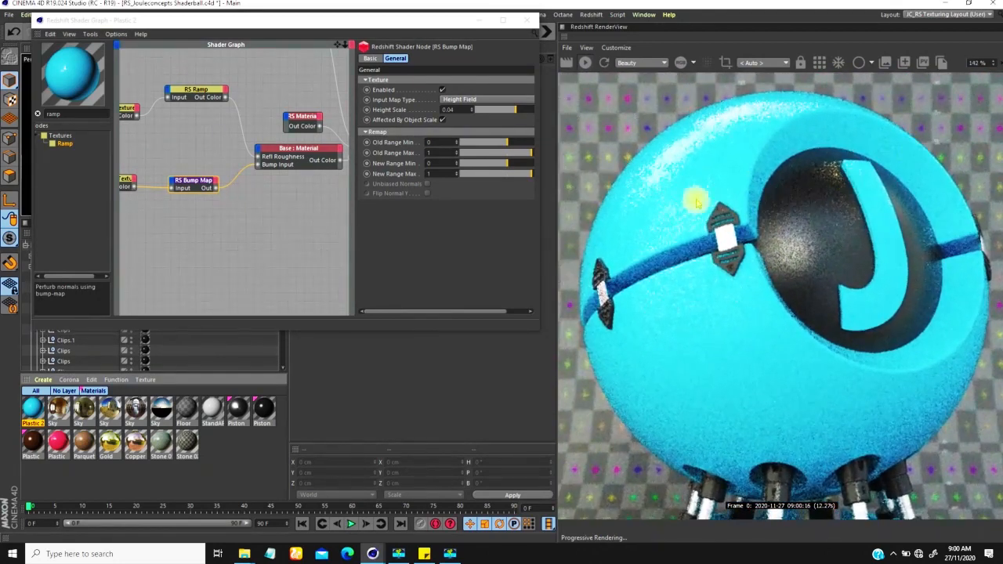
pyautogui.scroll(-3, 837, 171)
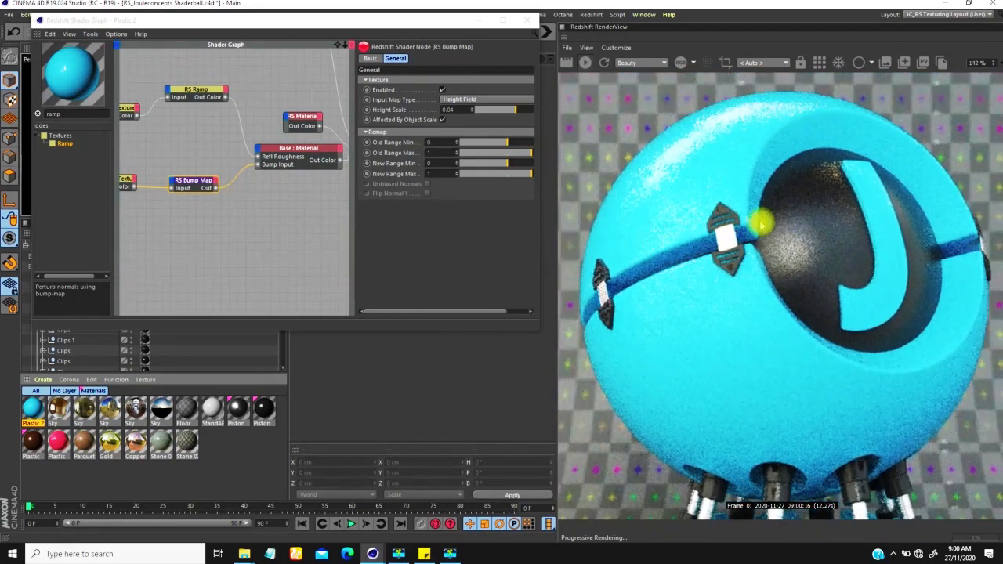
pyautogui.scroll(-3, 756, 249)
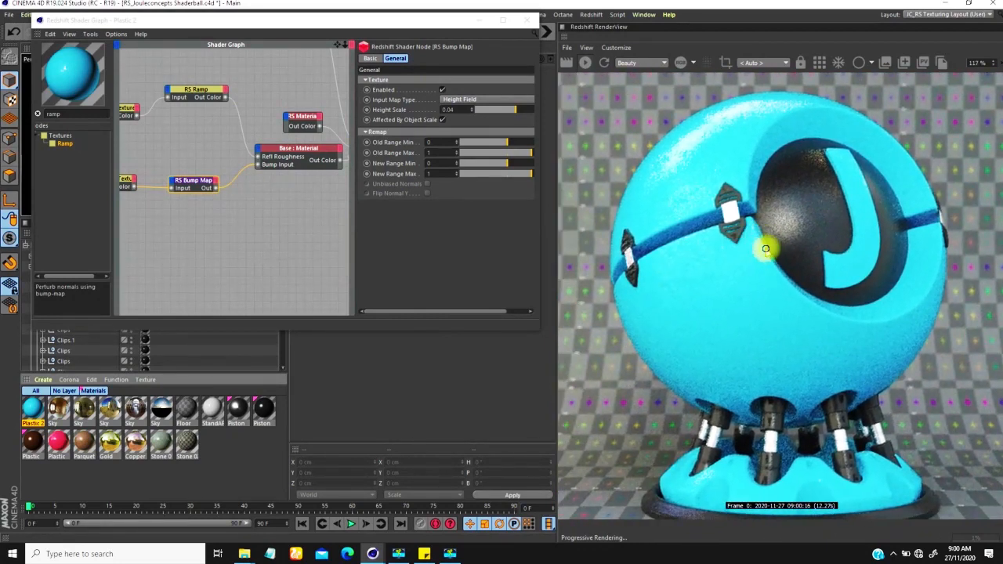
pyautogui.moveTo(751, 239)
pyautogui.mouseDown()
pyautogui.moveTo(735, 216)
pyautogui.moveTo(719, 233)
pyautogui.moveTo(748, 223)
pyautogui.mouseUp()
pyautogui.scroll(3, 747, 223)
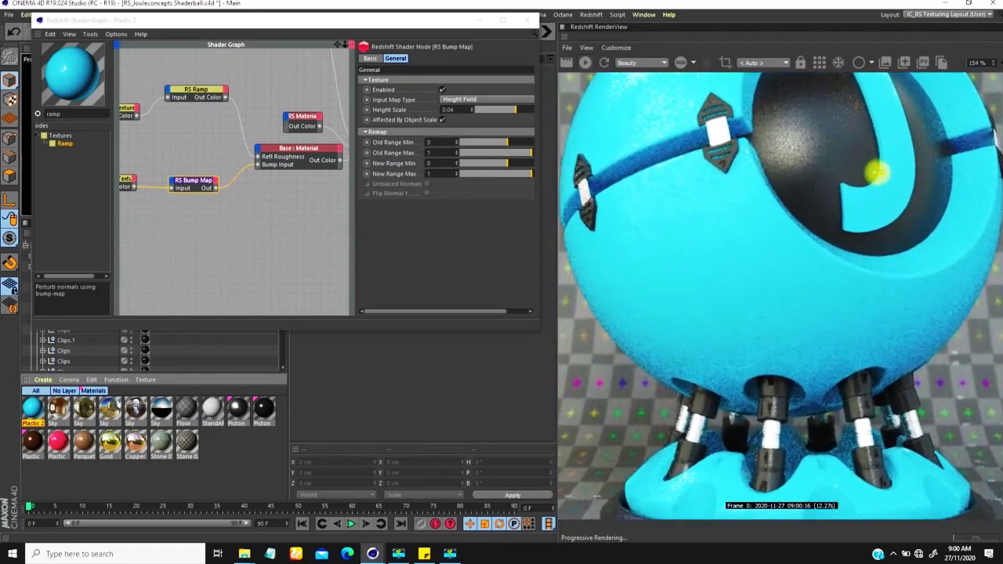
pyautogui.scroll(-3, 670, 245)
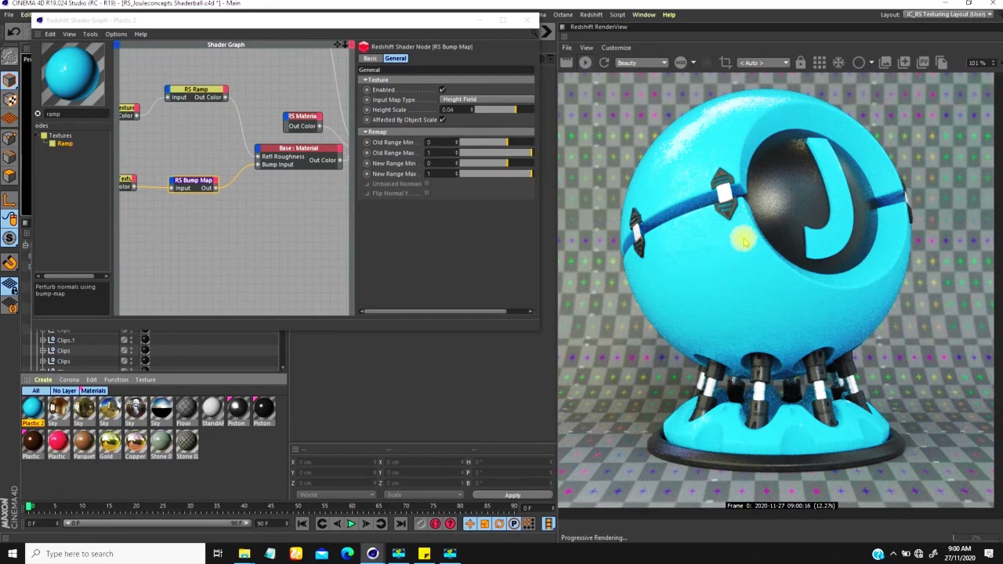
pyautogui.scroll(-1, 713, 235)
pyautogui.moveTo(714, 234); pyautogui.dragTo(726, 227)
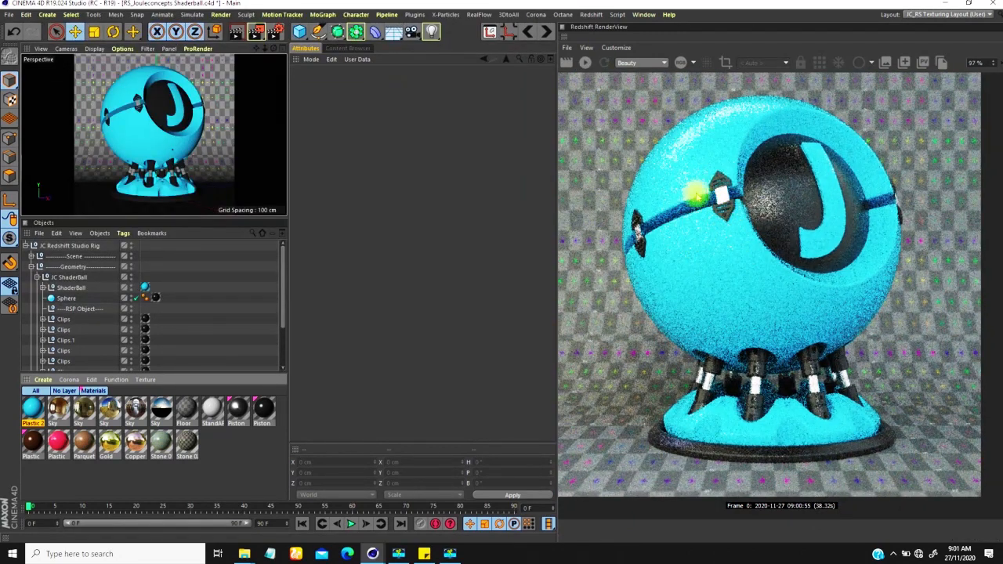
# Reopen the Plastic 2 material's shader graph and review the Base material's diffuse, reflection, refraction and sub-surface properties.
pyautogui.doubleClick(32, 407)
pyautogui.keyDown('alt'); pyautogui.moveTo(330, 164); pyautogui.dragTo(308, 149, button='middle'); pyautogui.keyUp('alt')
pyautogui.moveTo(225, 144); pyautogui.dragTo(241, 135)
pyautogui.keyDown('alt'); pyautogui.moveTo(197, 183); pyautogui.dragTo(286, 166, button='middle'); pyautogui.keyUp('alt')
pyautogui.click(226, 146)
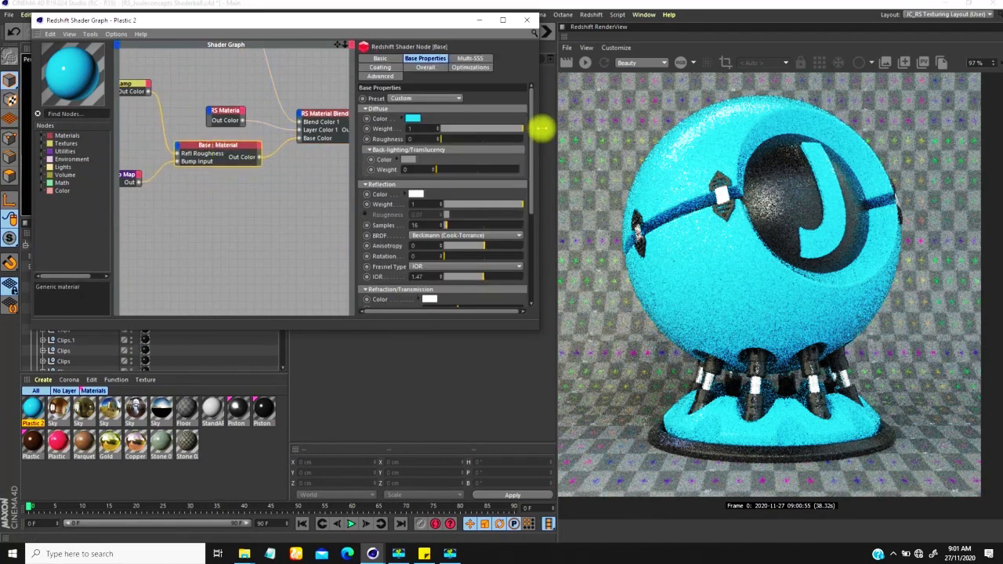
pyautogui.scroll(-5, 486, 275)
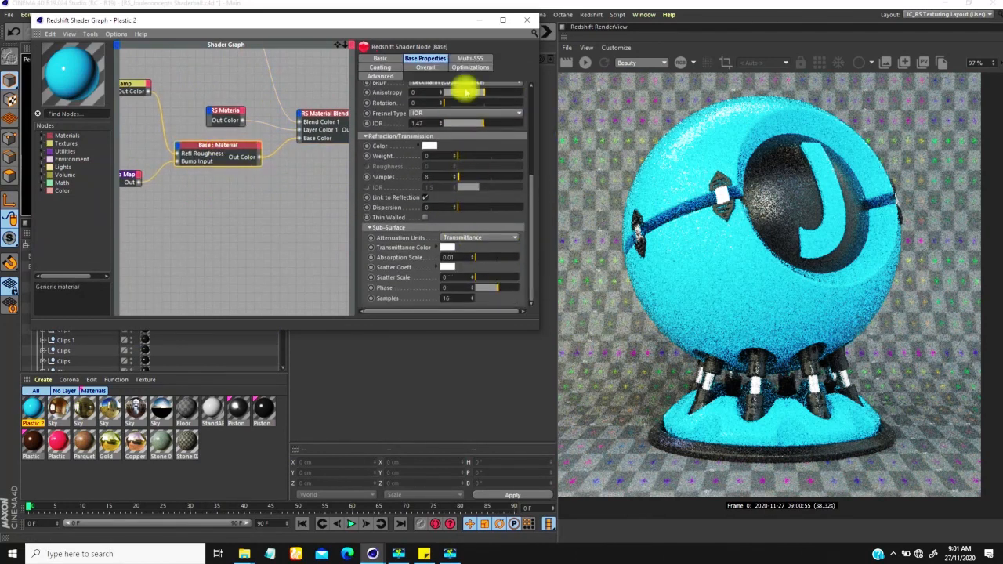
pyautogui.moveTo(531, 224); pyautogui.dragTo(530, 150)
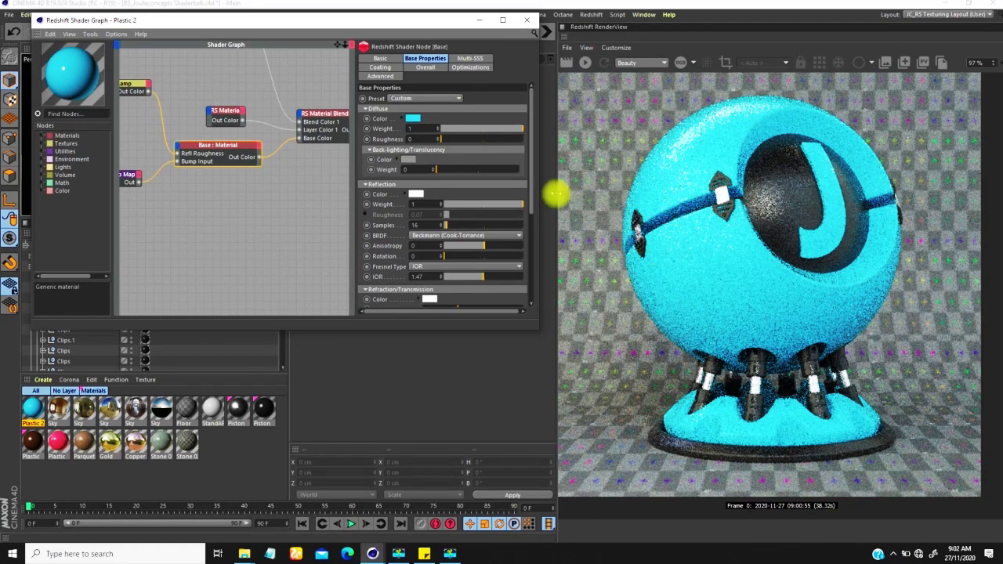
# Set the Base material's refraction color to cyan with H 182°, S 64%, V 95%.
pyautogui.scroll(-1, 532, 204)
pyautogui.moveTo(533, 203); pyautogui.dragTo(531, 227)
pyautogui.scroll(-3, 531, 228)
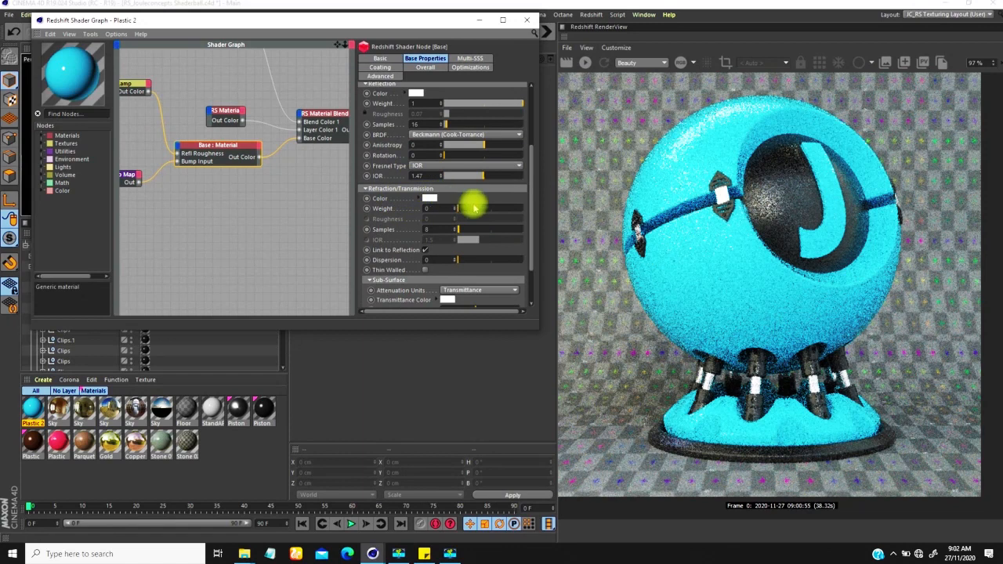
pyautogui.moveTo(532, 212); pyautogui.dragTo(528, 134)
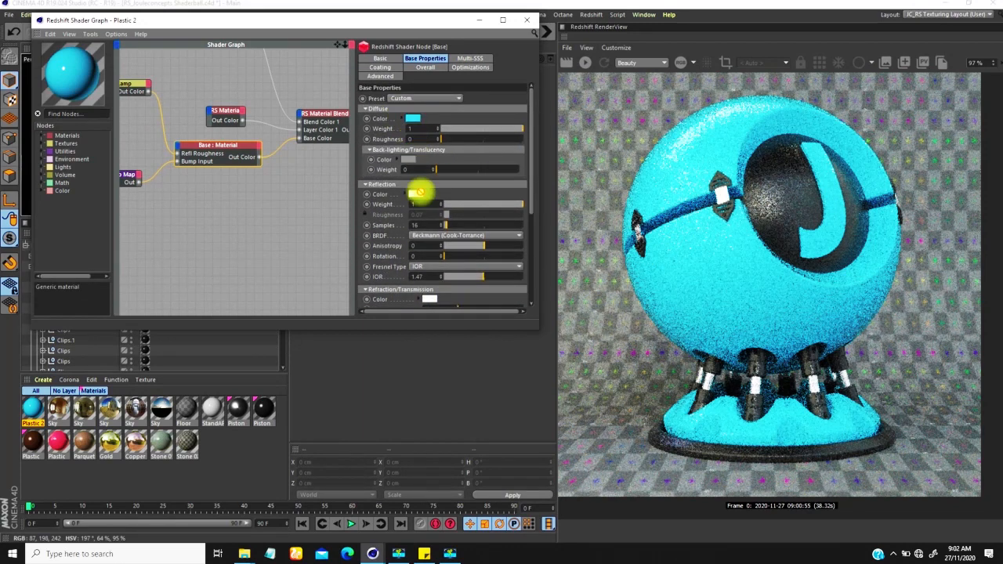
pyautogui.moveTo(427, 309); pyautogui.dragTo(429, 295)
pyautogui.scroll(-5, 532, 206)
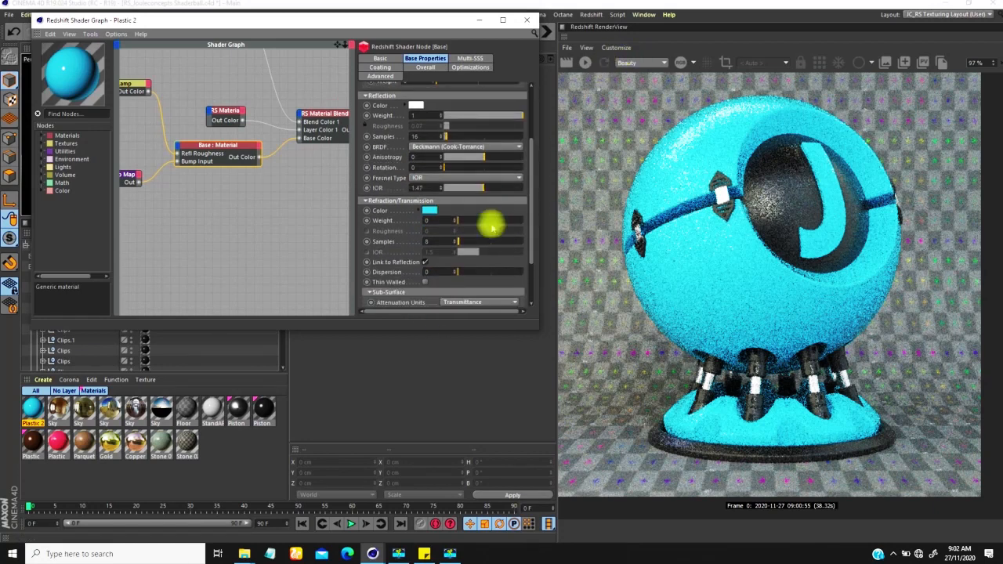
pyautogui.click(429, 210)
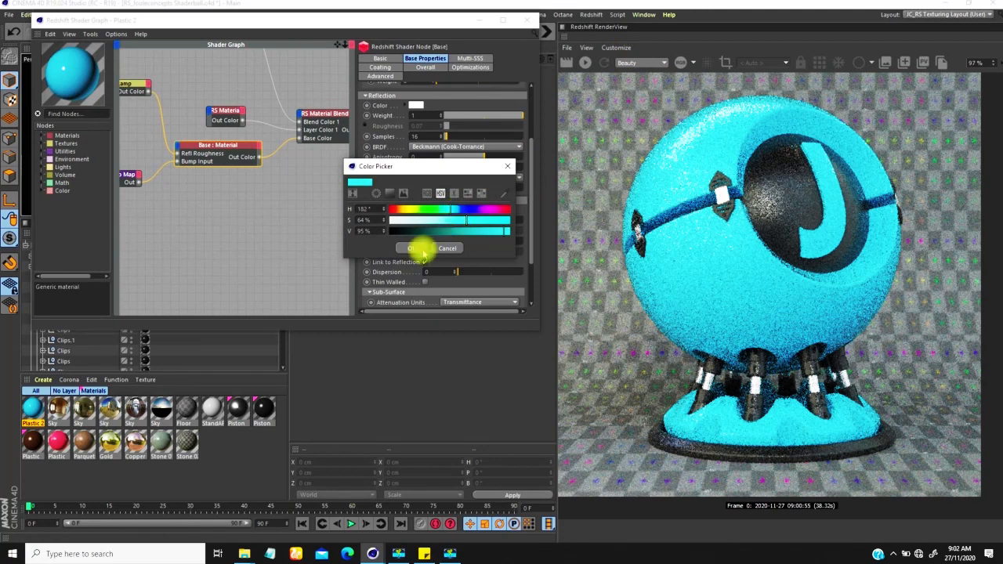
pyautogui.click(413, 248)
# Apply the cyan to the sub-surface Transmittance Color and Scatter Coeff, and lighten the Transmittance Color to H 182°, S 44%, V 97%.
pyautogui.scroll(-2, 528, 204)
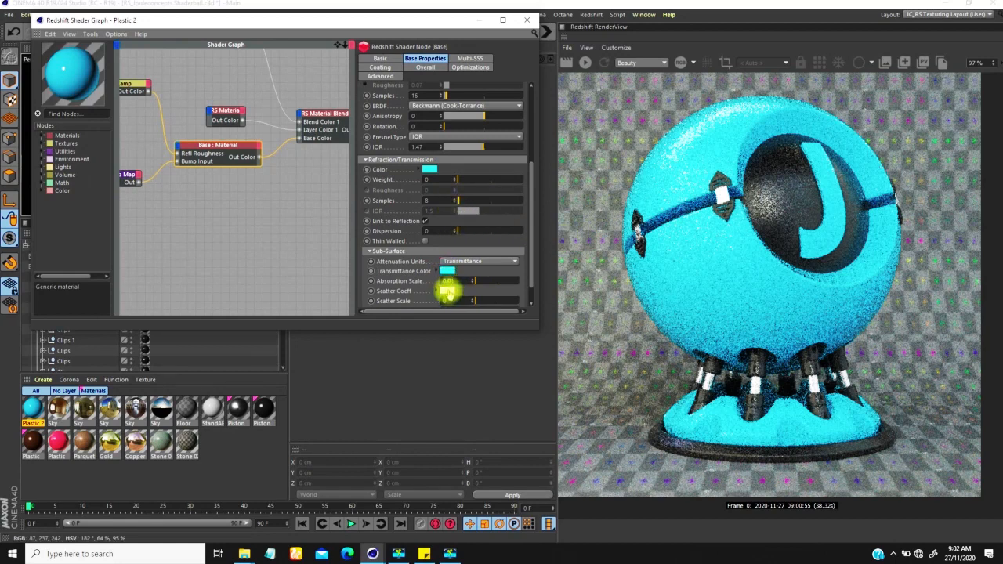
pyautogui.moveTo(450, 294); pyautogui.dragTo(448, 293)
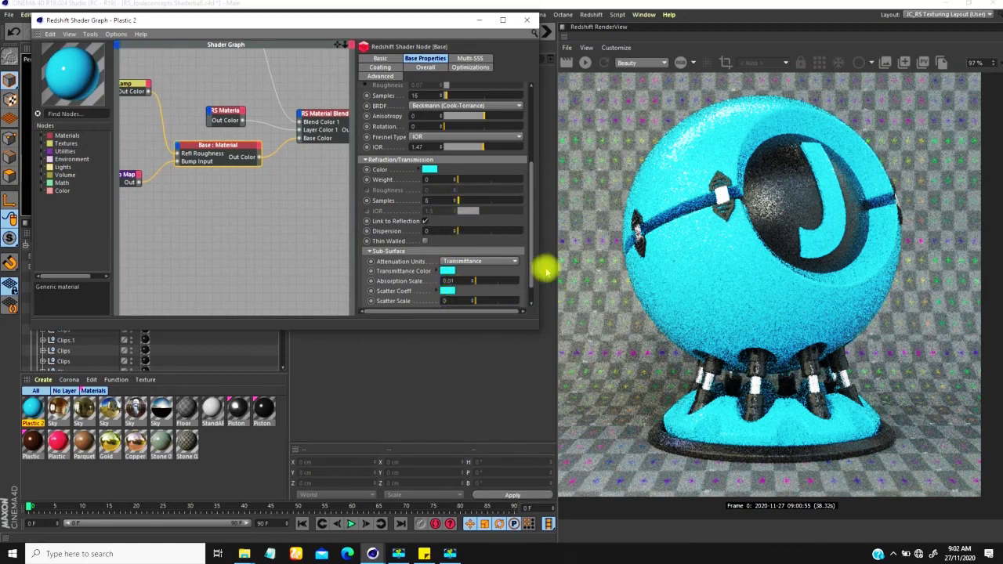
pyautogui.scroll(-2, 530, 272)
pyautogui.click(448, 246)
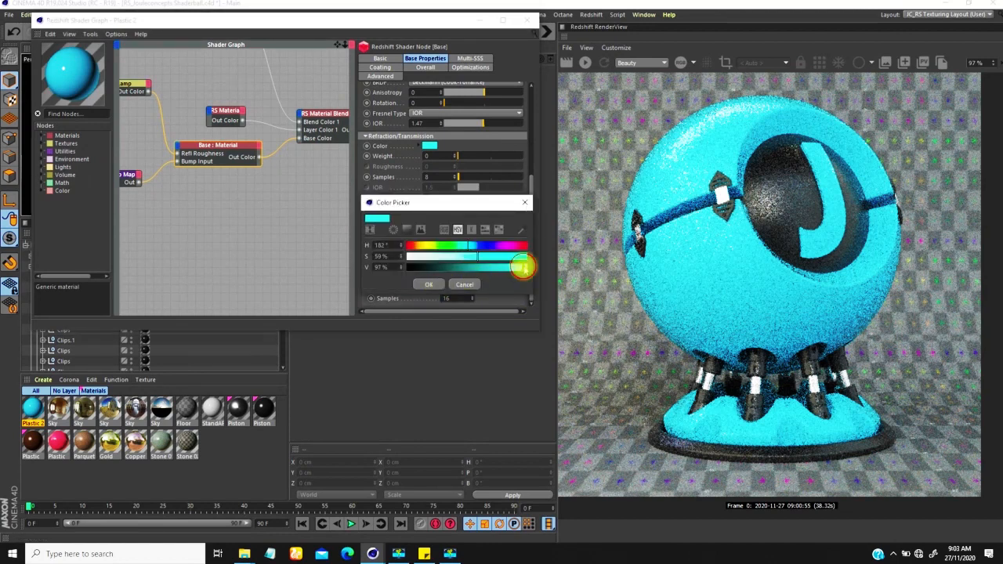
pyautogui.click(451, 279)
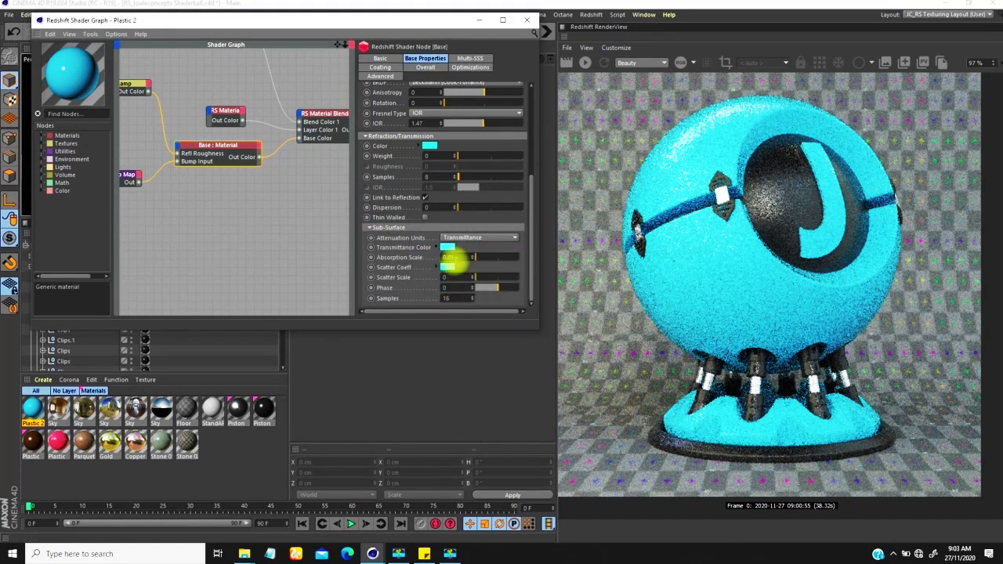
pyautogui.click(450, 250)
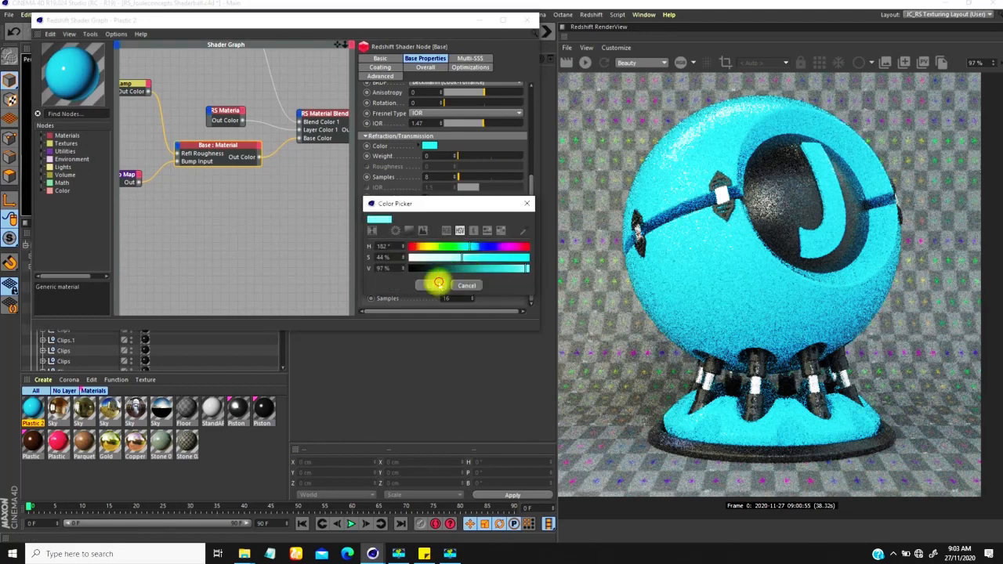
pyautogui.click(437, 286)
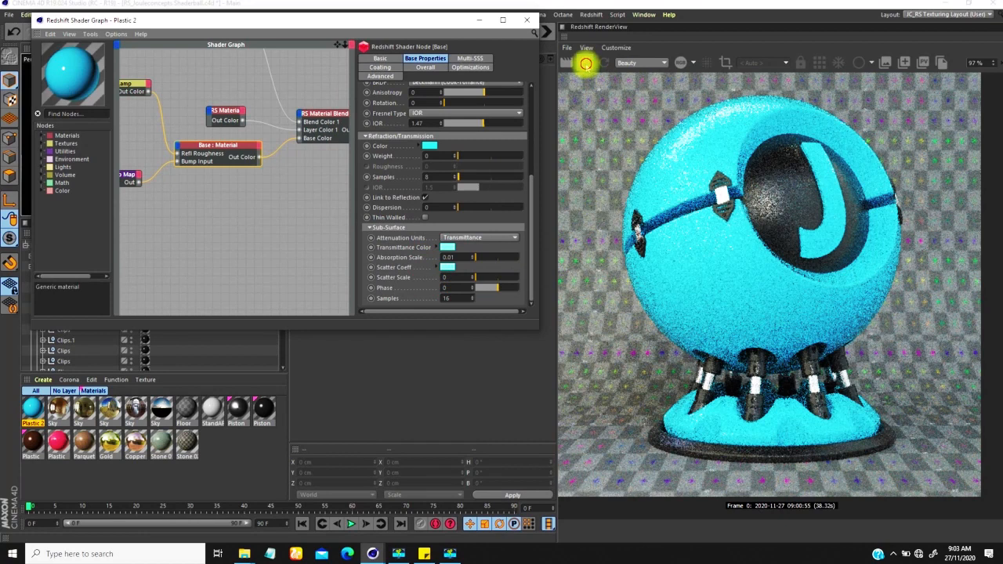
# With the live render running, set Scatter Coeff to H 167°, S 42%, V 97%, and both Scatter Scale and Absorption Scale to 0.02.
pyautogui.click(586, 64)
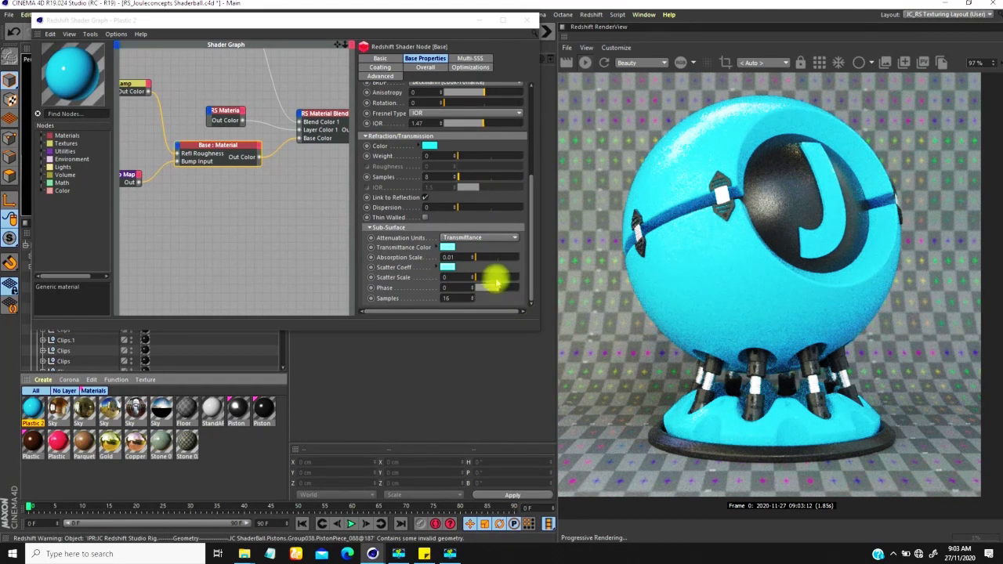
pyautogui.click(447, 267)
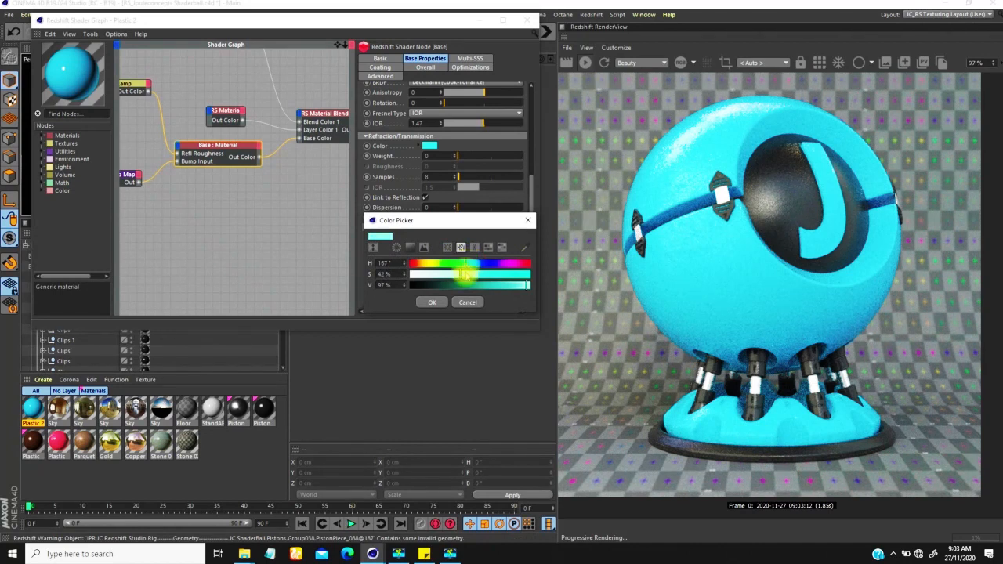
pyautogui.click(435, 302)
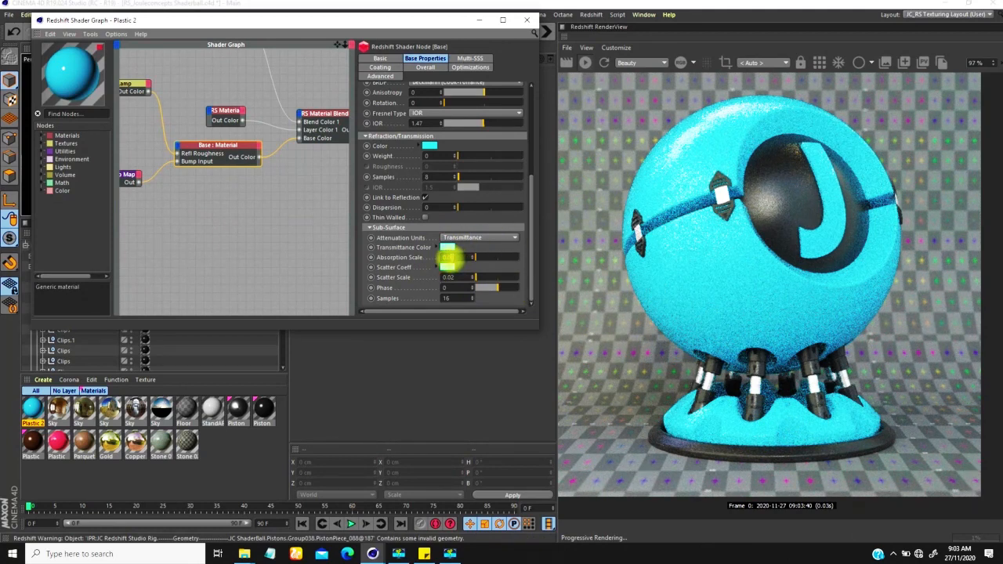
pyautogui.press('Return')
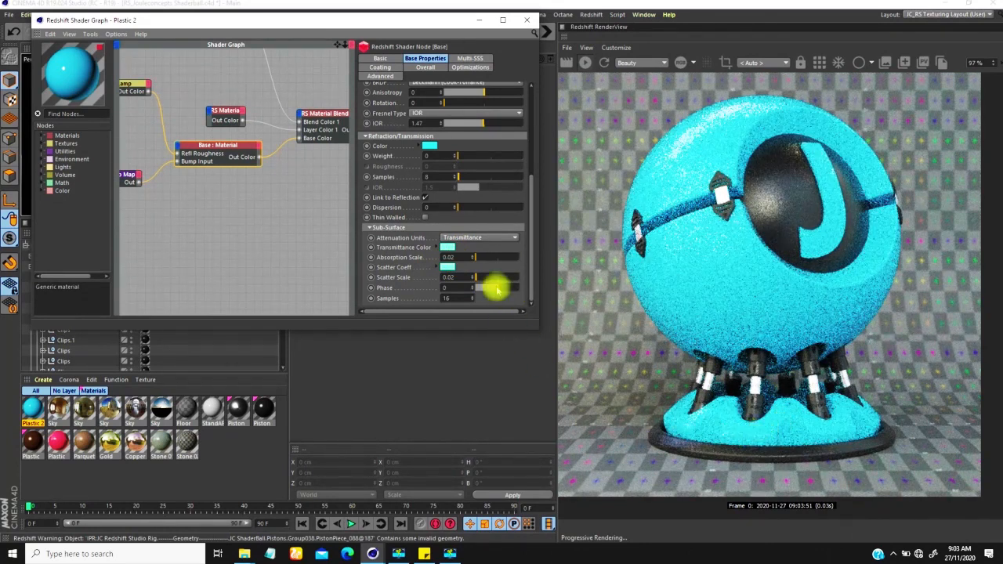
# Test a full refraction weight of 1 on the Base material, and settle on a weight of 0.05.
pyautogui.moveTo(531, 248); pyautogui.dragTo(522, 225)
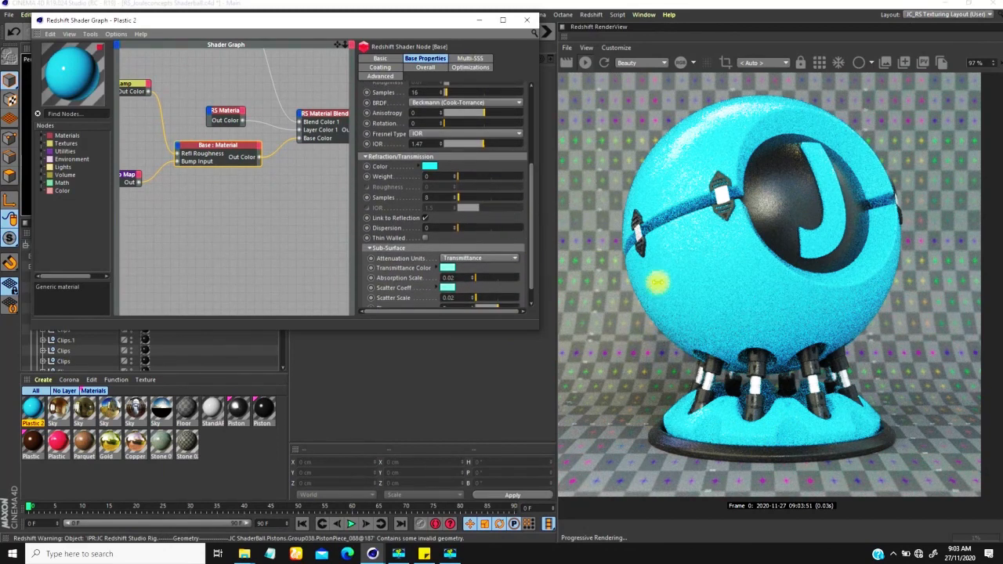
pyautogui.moveTo(467, 175); pyautogui.dragTo(604, 186)
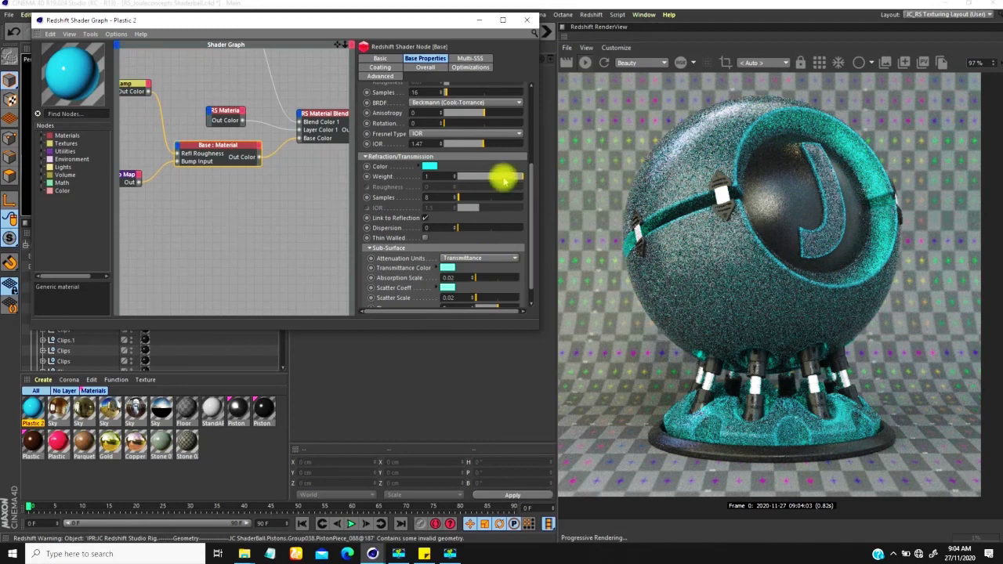
pyautogui.moveTo(498, 177); pyautogui.dragTo(493, 176)
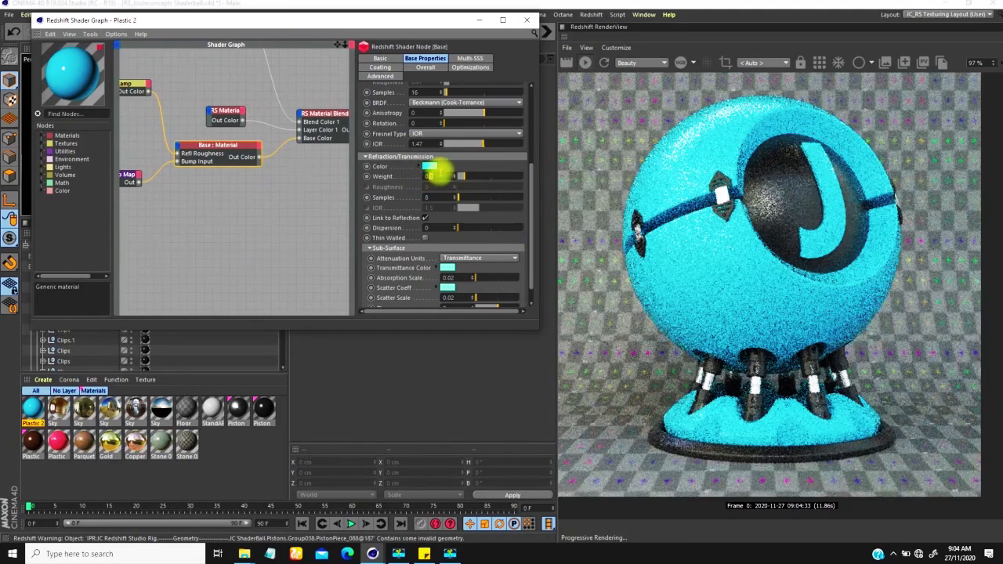
pyautogui.click(440, 175)
pyautogui.write('0.05')
pyautogui.press('Return')
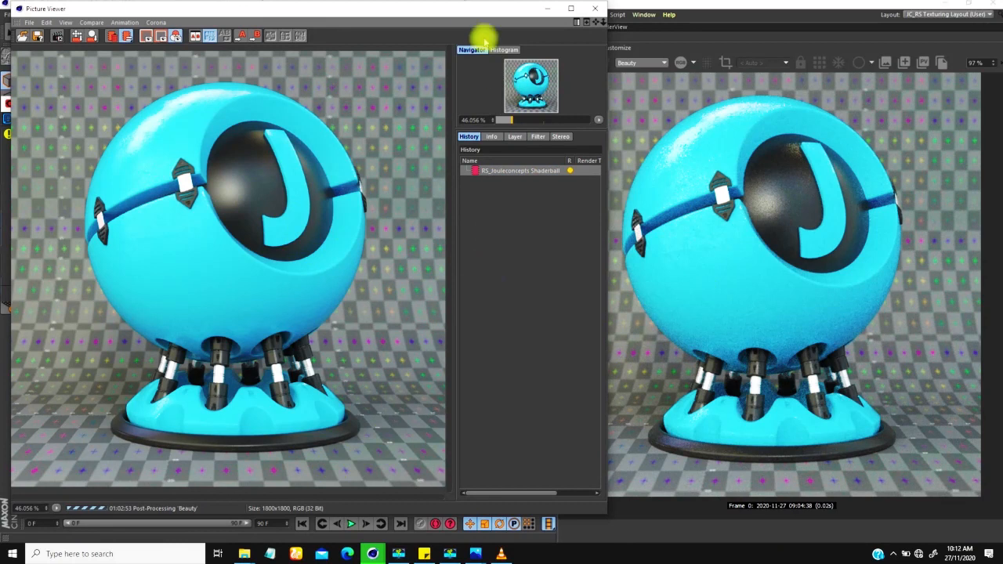
# Reopen the Plastic 2 shader graph beside the final render and check the RS Bump Map's Height Scale.
pyautogui.moveTo(474, 14); pyautogui.dragTo(569, 11)
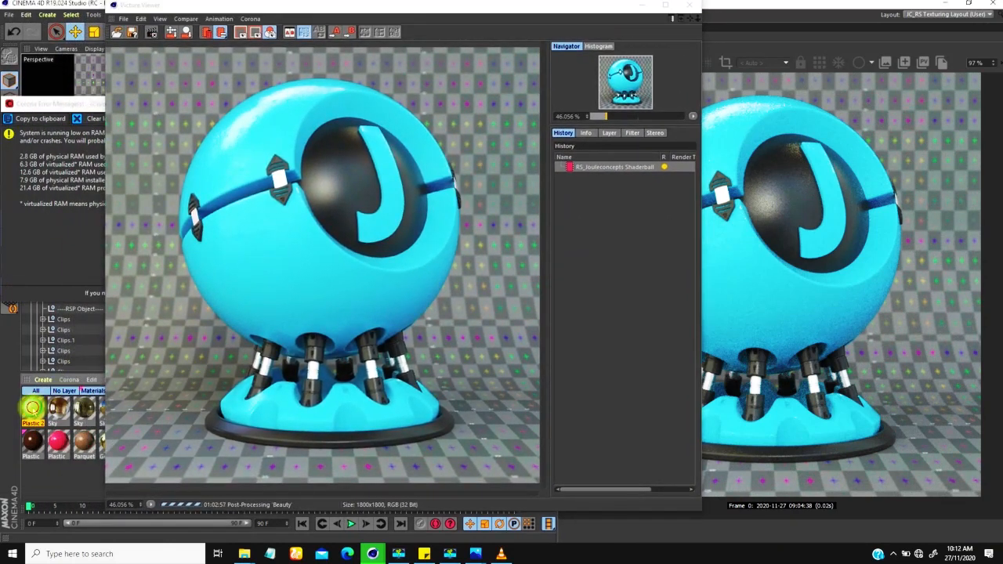
pyautogui.doubleClick(34, 406)
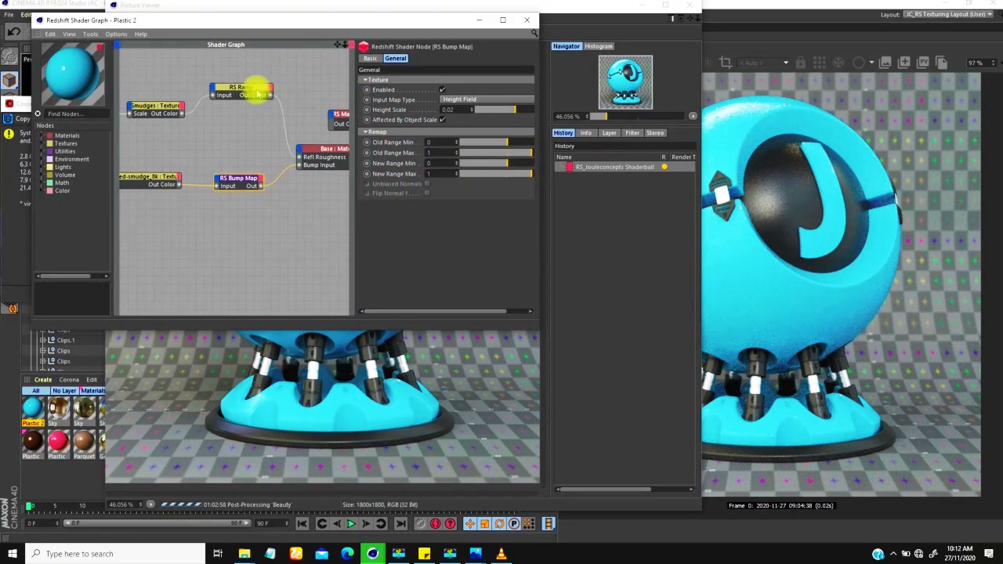
pyautogui.click(235, 169)
pyautogui.click(247, 179)
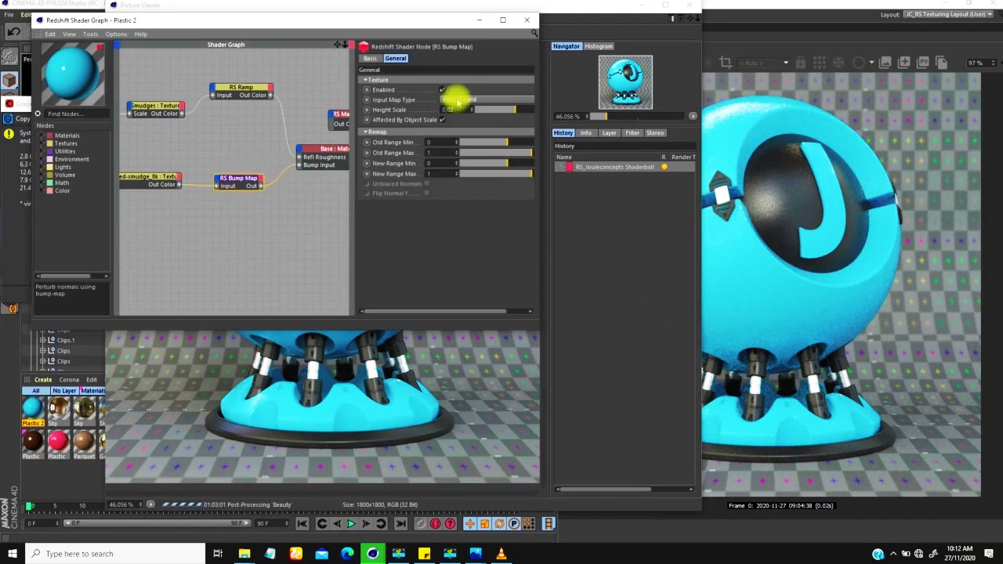
pyautogui.click(478, 21)
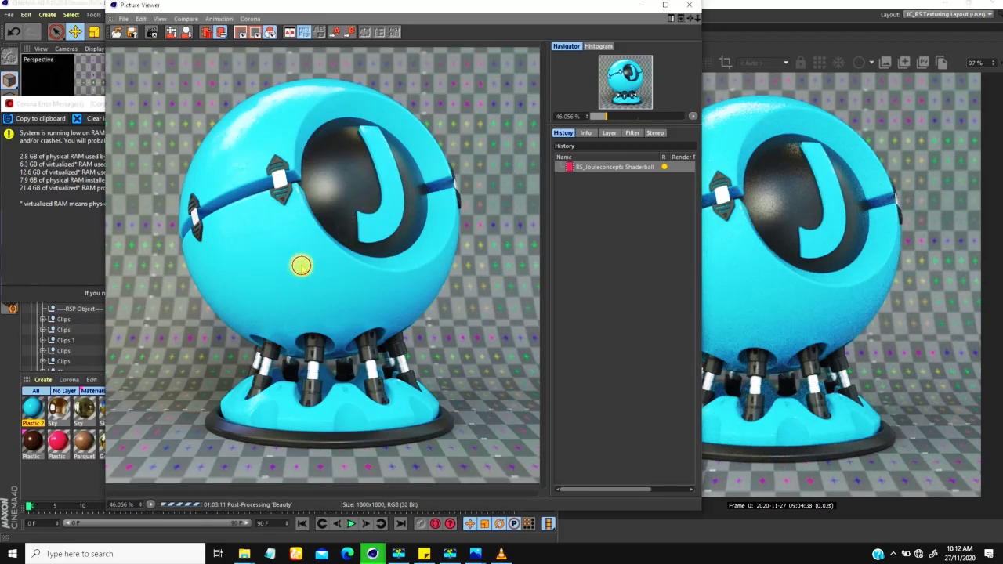
# Examine the final render's plastic surface, lower body, J emblem and edges at 100%, and return to the full view.
pyautogui.scroll(5, 301, 266)
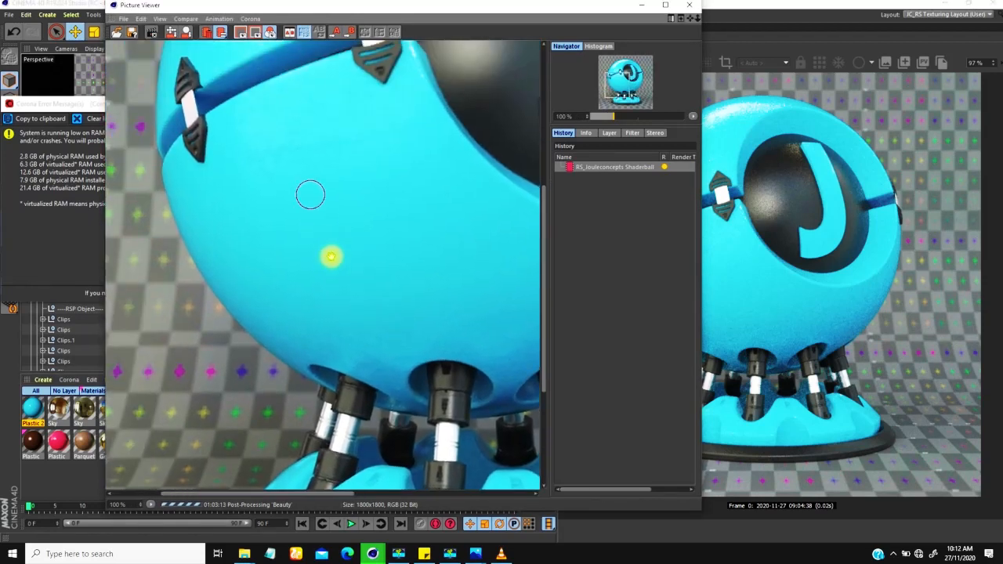
pyautogui.moveTo(331, 257); pyautogui.dragTo(325, 334)
pyautogui.moveTo(325, 177); pyautogui.dragTo(314, 292)
pyautogui.moveTo(345, 146)
pyautogui.mouseDown()
pyautogui.moveTo(288, 192)
pyautogui.moveTo(319, 171)
pyautogui.moveTo(311, 164)
pyautogui.mouseUp()
pyautogui.moveTo(350, 134); pyautogui.dragTo(302, 191)
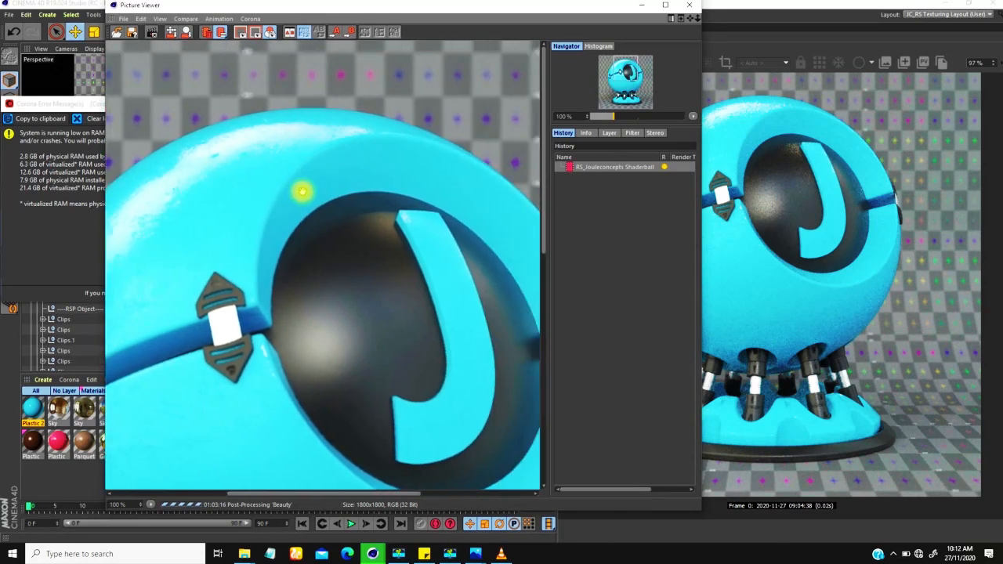
pyautogui.moveTo(415, 163); pyautogui.dragTo(285, 148)
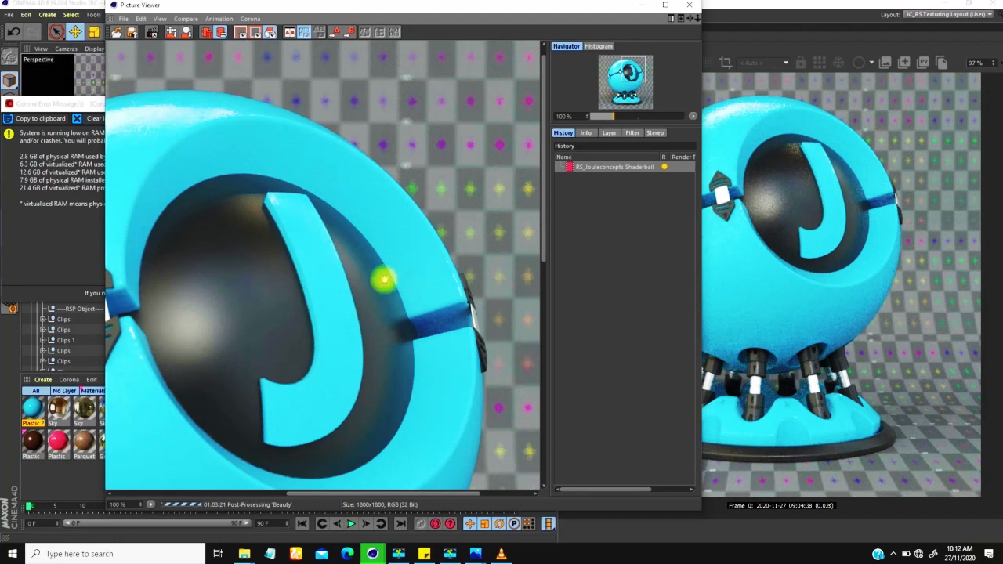
pyautogui.moveTo(359, 155); pyautogui.dragTo(330, 145)
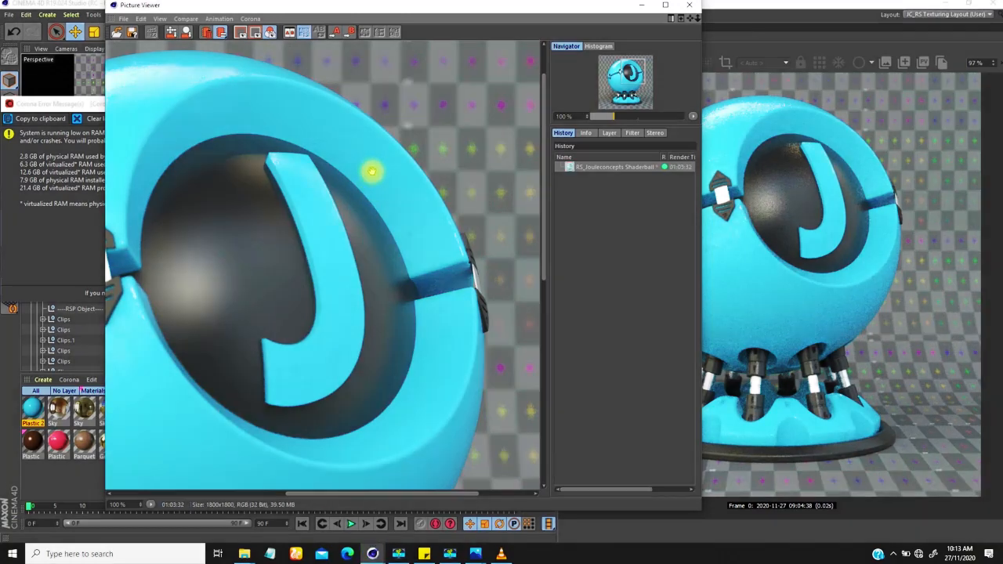
pyautogui.moveTo(377, 180); pyautogui.dragTo(413, 185)
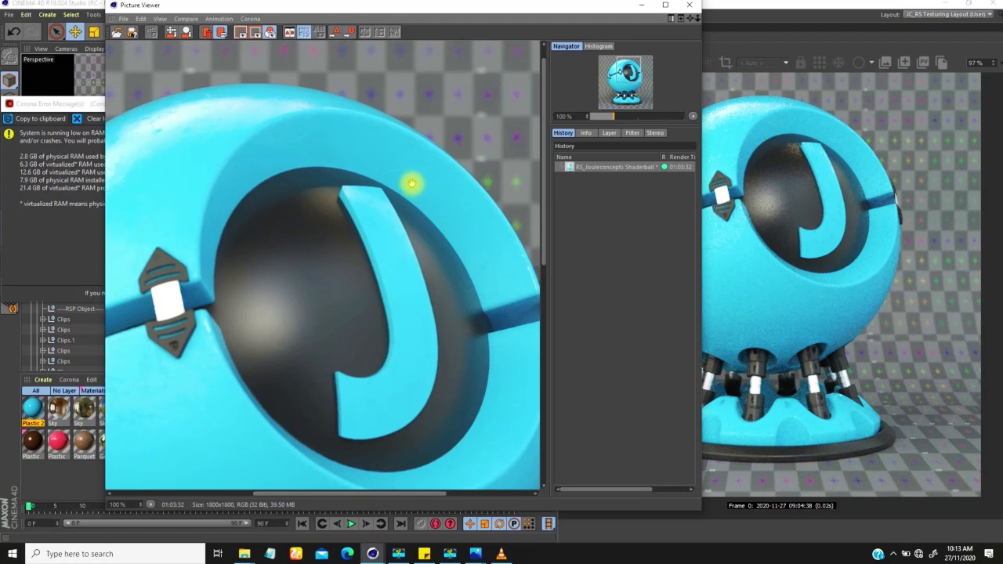
pyautogui.scroll(-5, 392, 227)
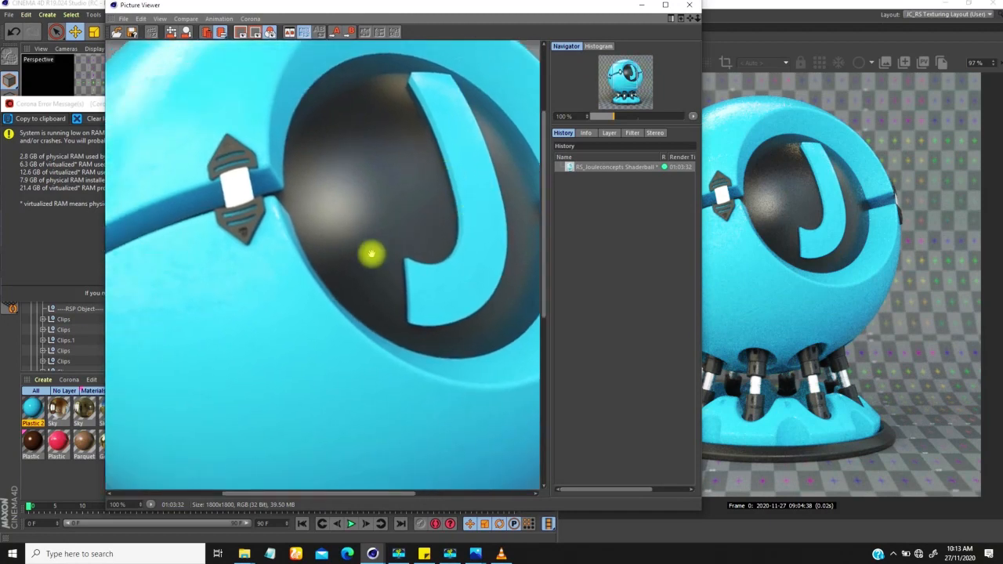
pyautogui.scroll(5, 391, 195)
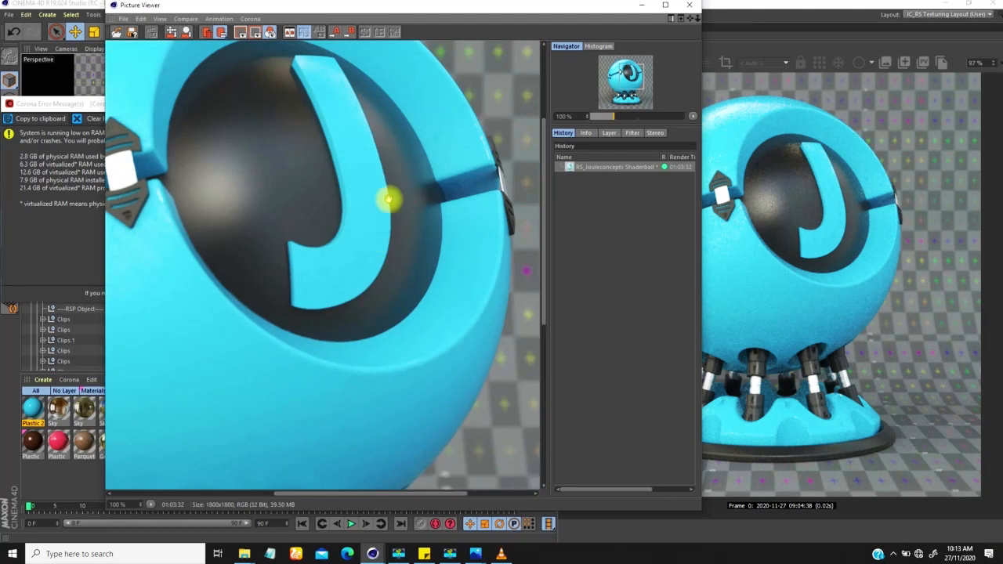
pyautogui.scroll(1, 397, 175)
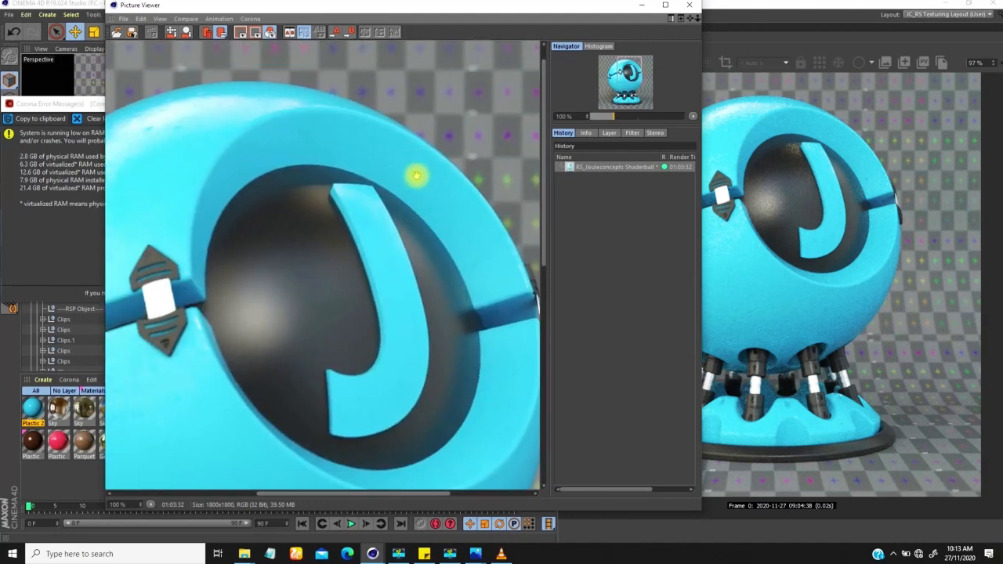
pyautogui.moveTo(317, 180); pyautogui.dragTo(374, 168)
pyautogui.moveTo(281, 265); pyautogui.dragTo(349, 220)
pyautogui.moveTo(405, 293); pyautogui.dragTo(419, 208)
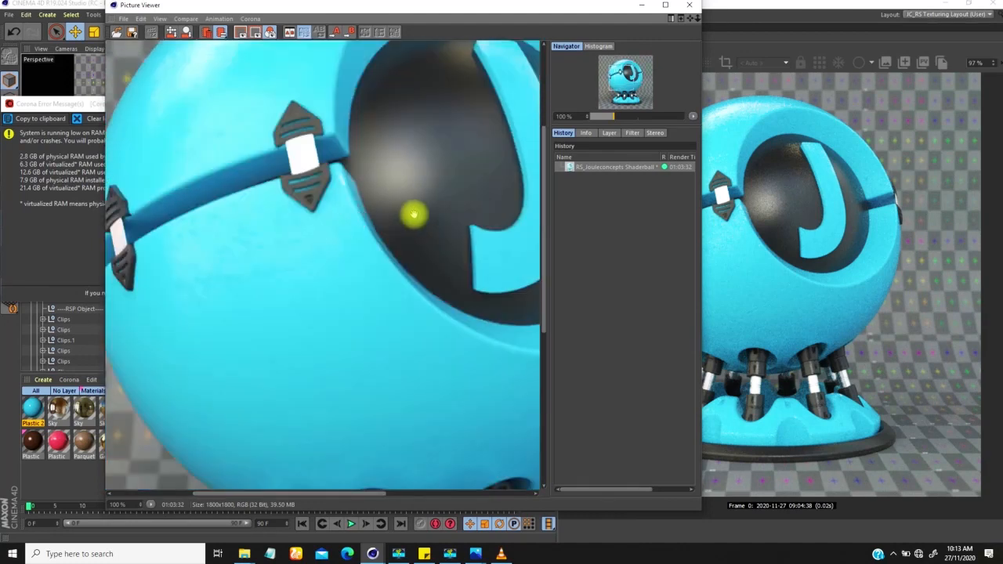
pyautogui.doubleClick(406, 227)
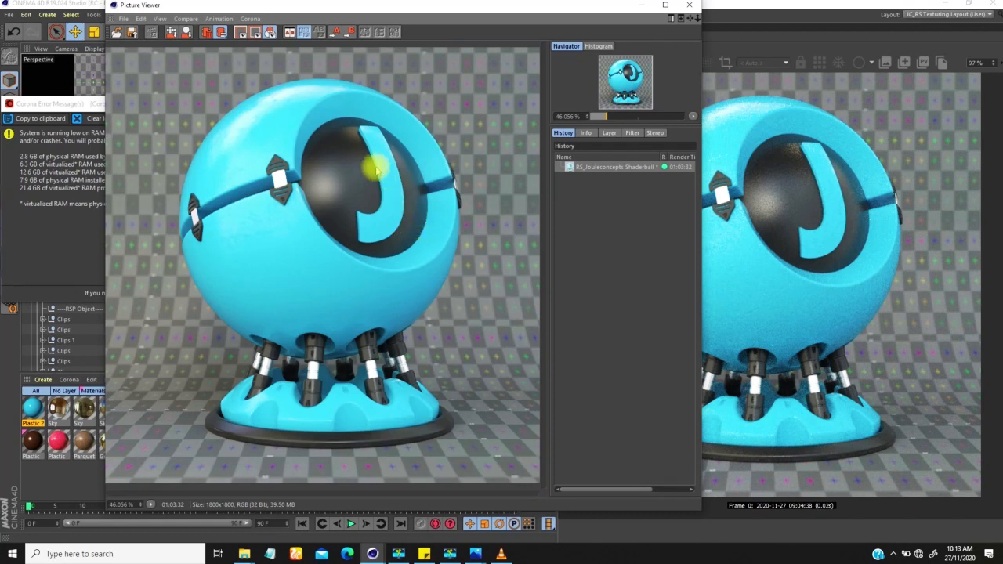
# Move the Picture Viewer clear of the materials, and open the red Plastic material for a brief look before closing it.
pyautogui.moveTo(492, 11); pyautogui.dragTo(599, 21)
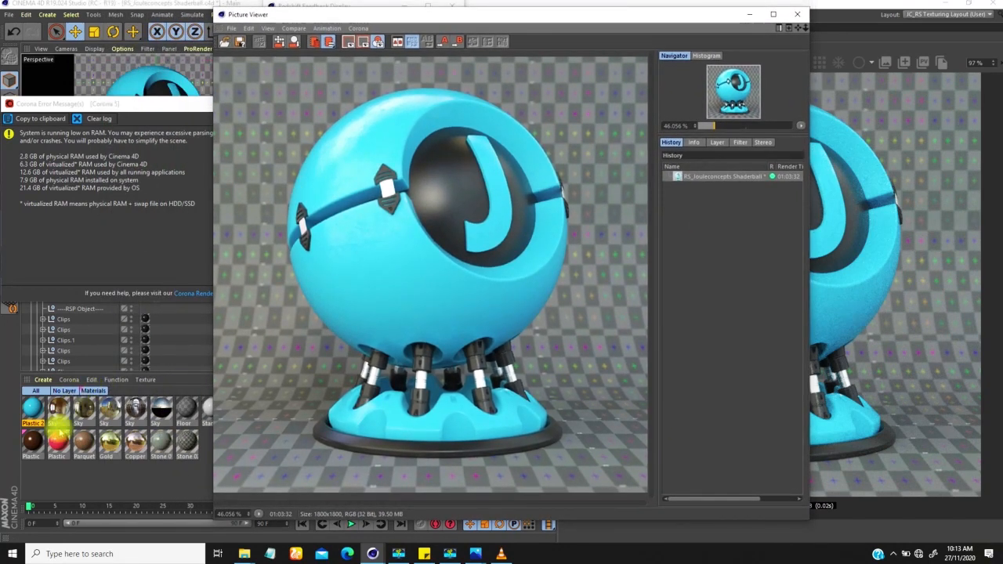
pyautogui.doubleClick(57, 439)
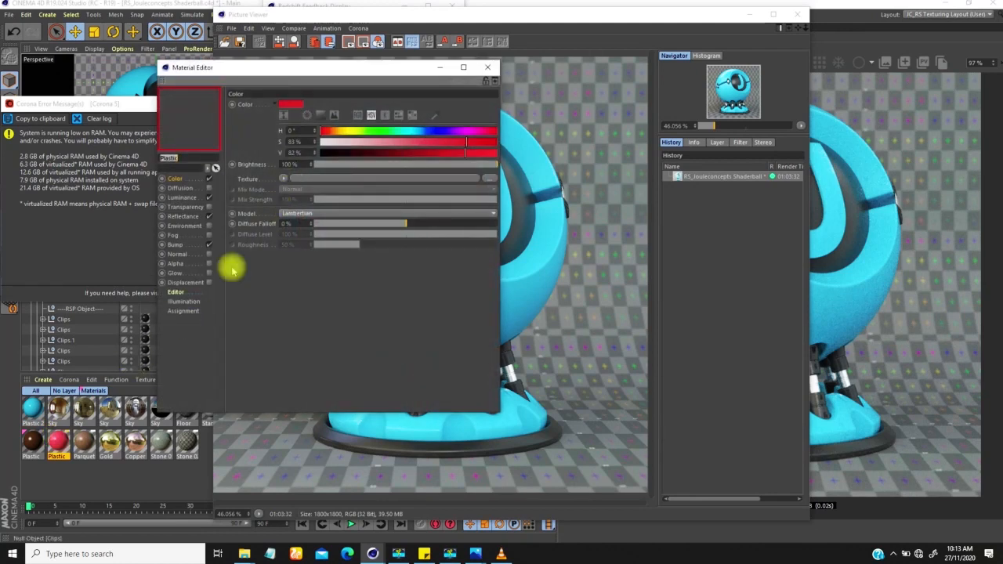
pyautogui.click(487, 66)
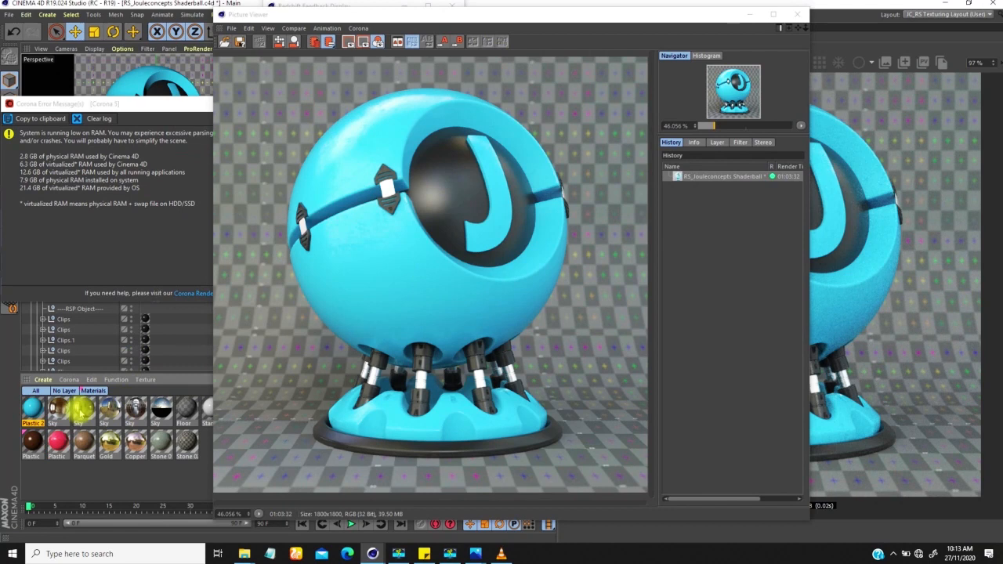
# Set the Plastic 2 Base material's diffuse colour to red with hue 0°, saturation 82% and value 83%.
pyautogui.doubleClick(33, 407)
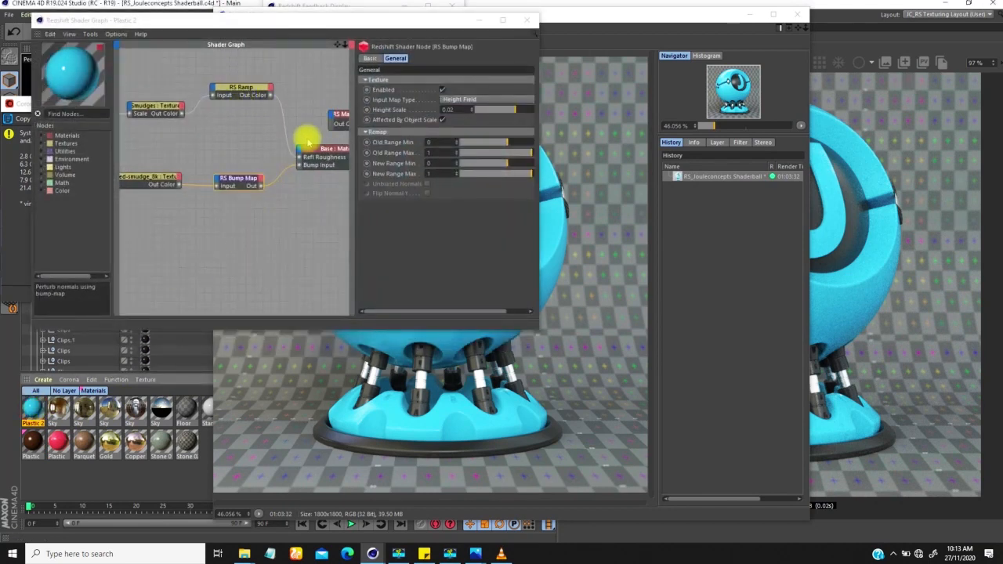
pyautogui.keyDown('alt'); pyautogui.moveTo(342, 157); pyautogui.dragTo(202, 140, button='middle'); pyautogui.keyUp('alt')
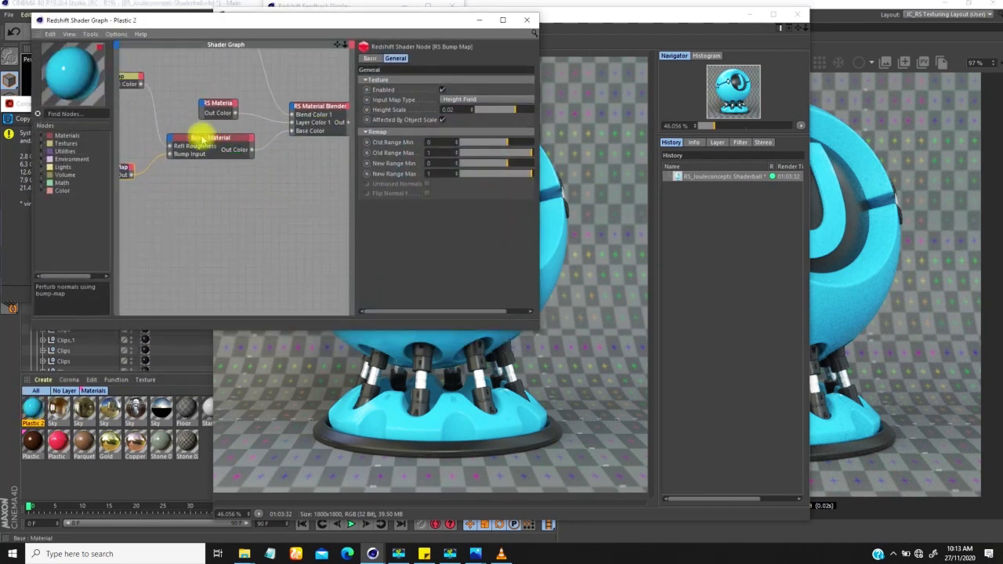
pyautogui.click(210, 141)
pyautogui.click(416, 117)
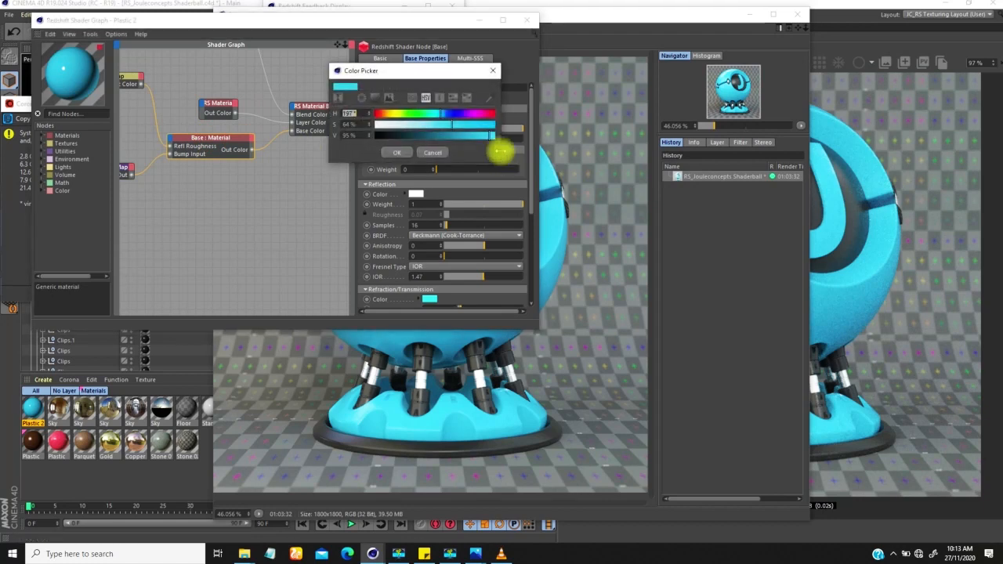
pyautogui.moveTo(384, 116); pyautogui.dragTo(317, 141)
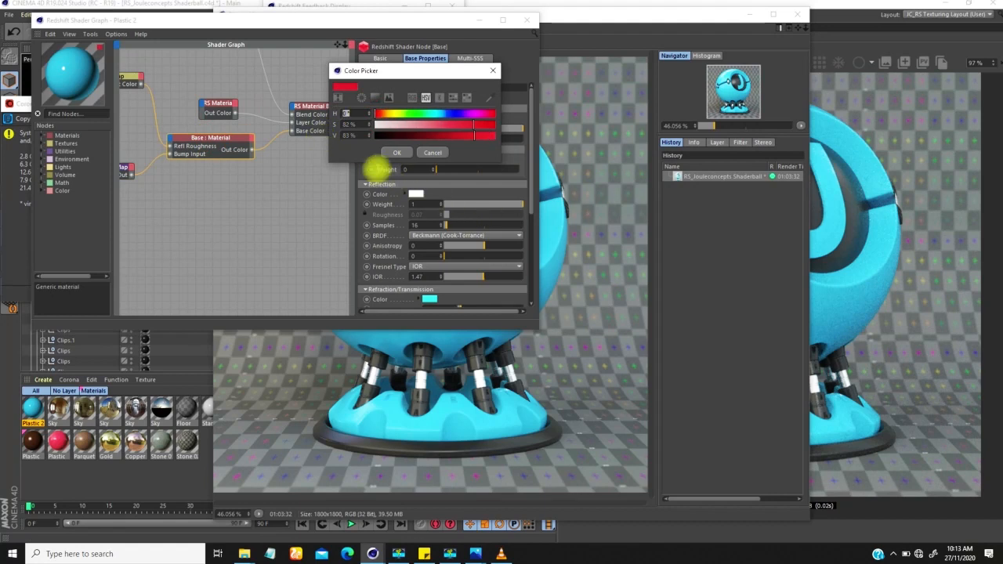
pyautogui.click(397, 152)
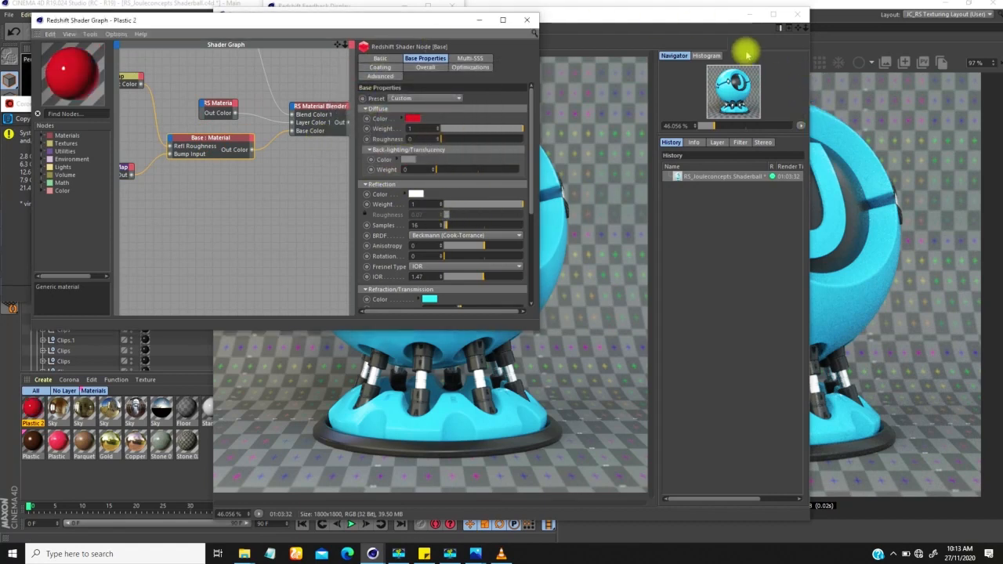
# Minimise the Picture Viewer, dismiss the Corona error window and move the shader graph clear of the viewport preview.
pyautogui.click(752, 15)
pyautogui.moveTo(404, 22); pyautogui.dragTo(756, 83)
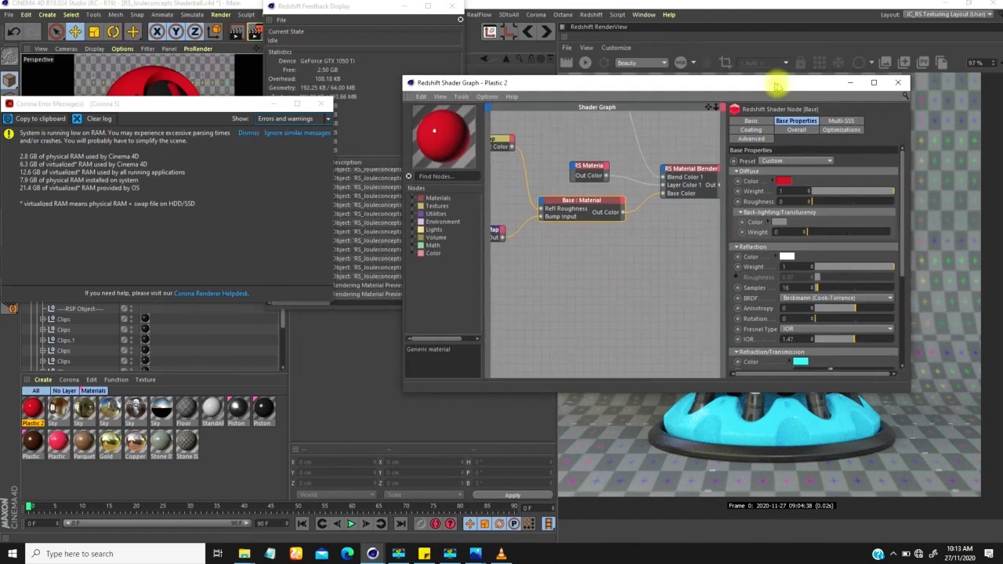
pyautogui.click(321, 103)
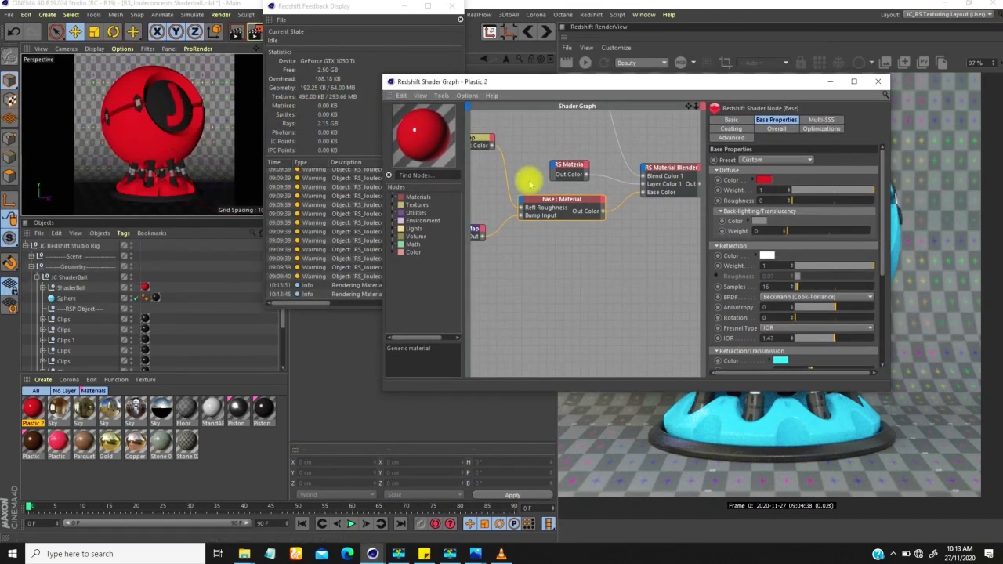
# Set the edge-wear RS Material's diffuse colour to light red with hue 0°, saturation 44% and value 97%.
pyautogui.moveTo(601, 158); pyautogui.dragTo(596, 156, button='middle')
pyautogui.click(570, 161)
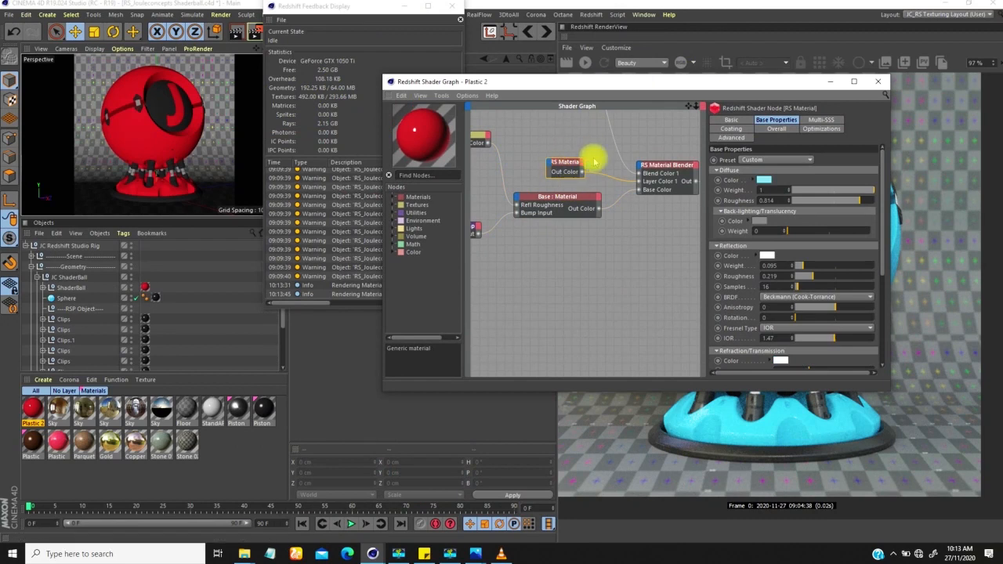
pyautogui.click(764, 179)
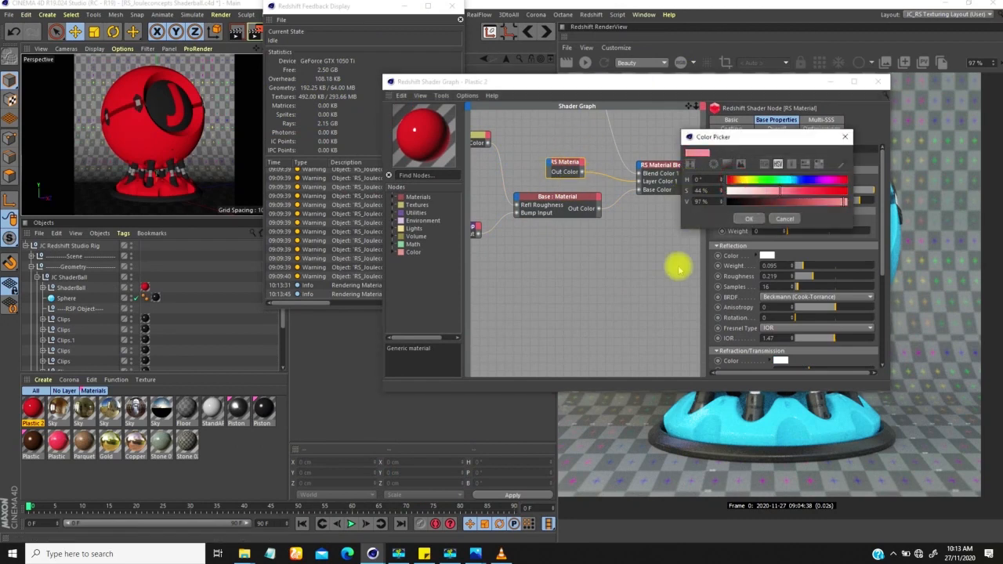
pyautogui.click(748, 218)
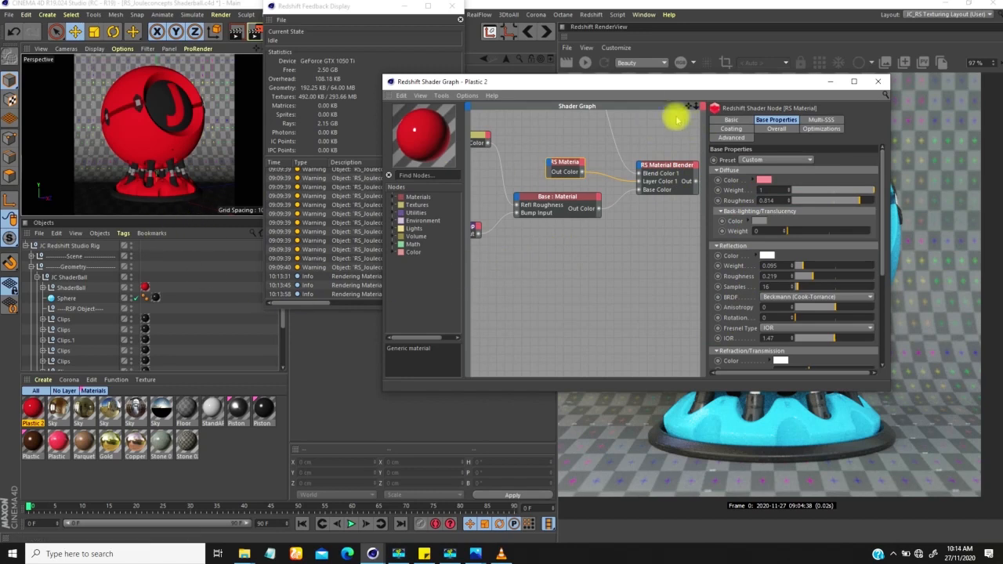
# Set the RS Bump Map's Height Scale to 0.005 and close the Plastic 2 shader graph.
pyautogui.moveTo(665, 83); pyautogui.dragTo(411, 68)
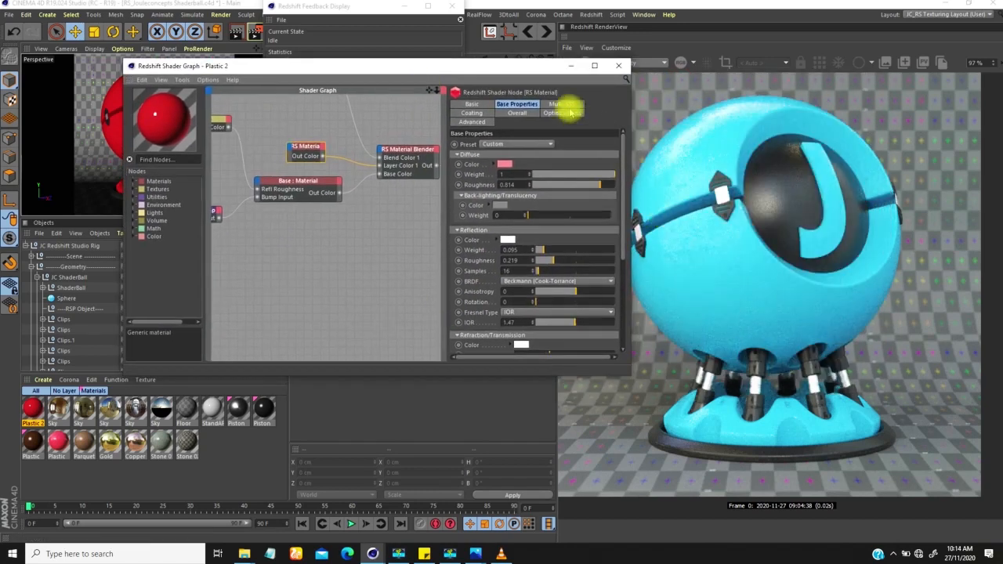
pyautogui.moveTo(330, 244); pyautogui.dragTo(412, 243, button='middle')
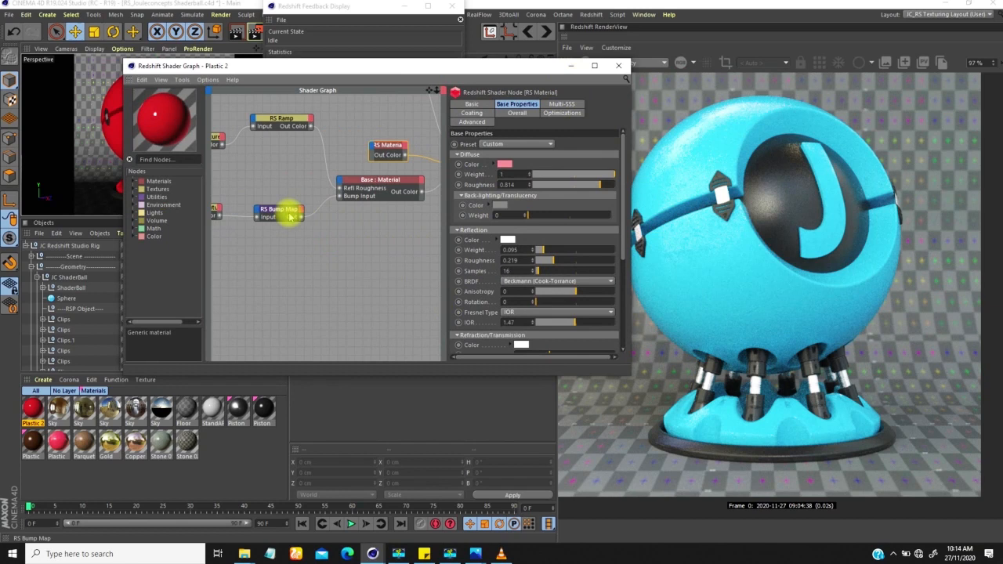
pyautogui.click(289, 213)
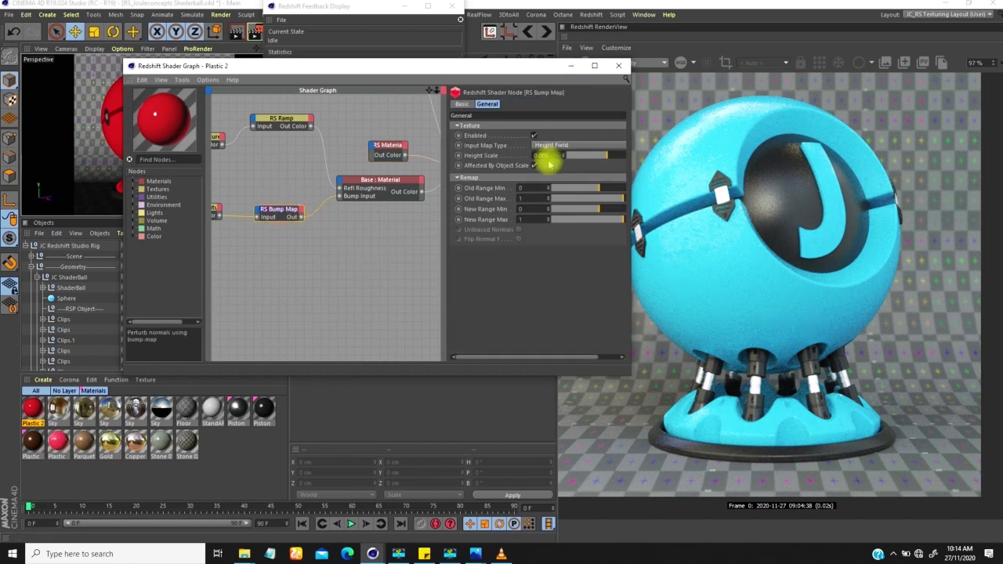
pyautogui.click(618, 65)
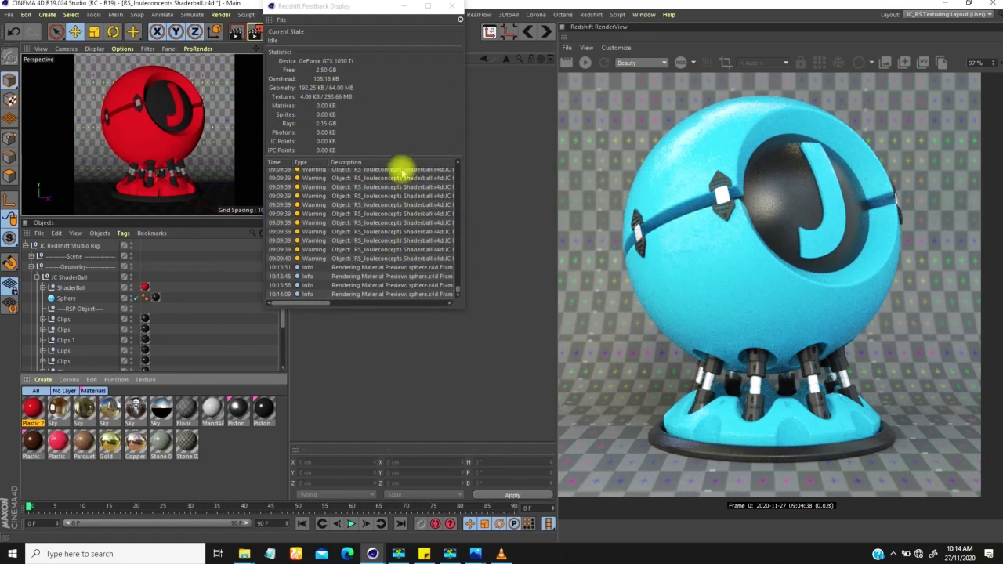
# Move the Redshift Feedback Display below the main toolbar, between the viewport and the RenderView.
pyautogui.moveTo(386, 11); pyautogui.dragTo(457, 64)
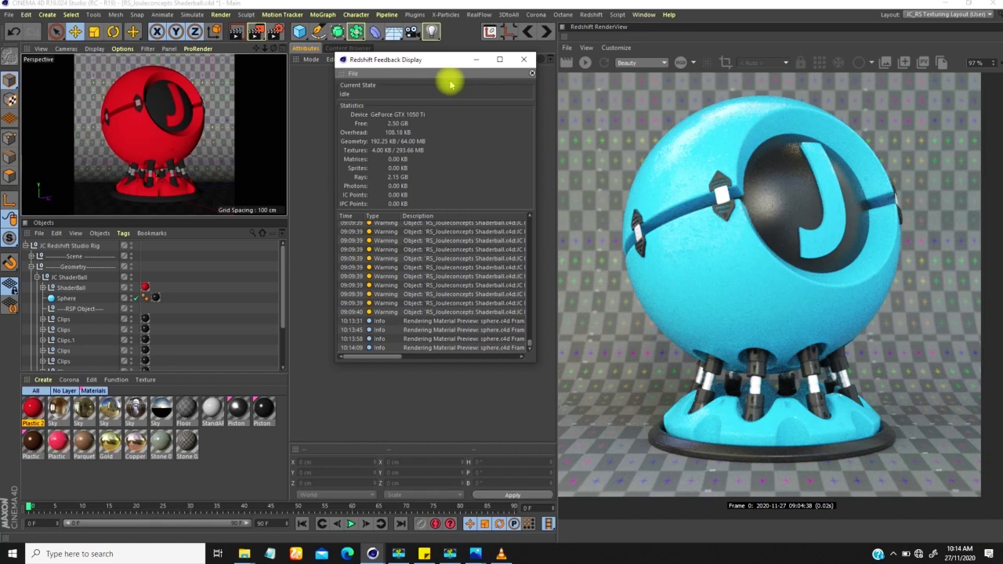
pyautogui.moveTo(453, 68); pyautogui.dragTo(405, 77)
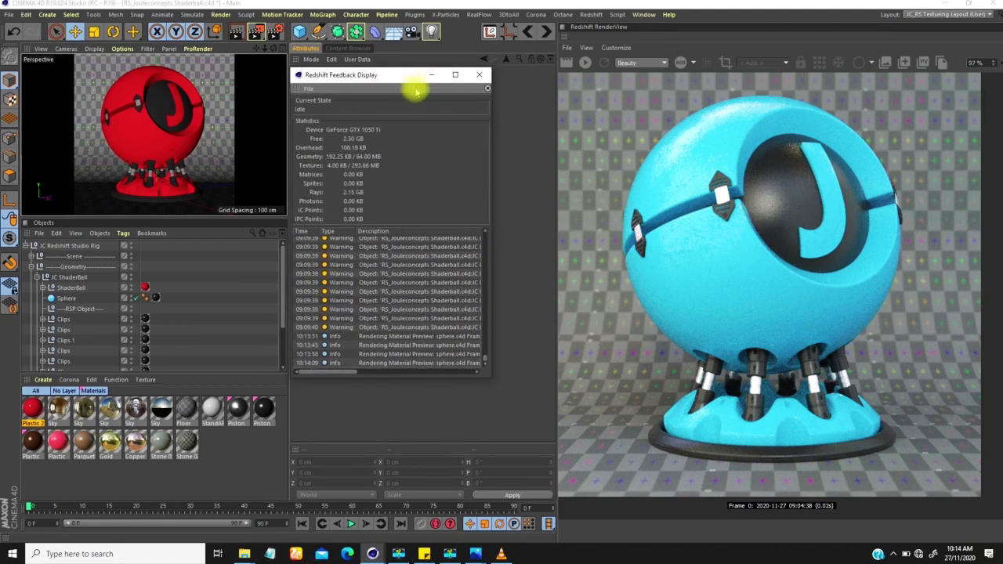
pyautogui.moveTo(413, 78); pyautogui.dragTo(411, 74)
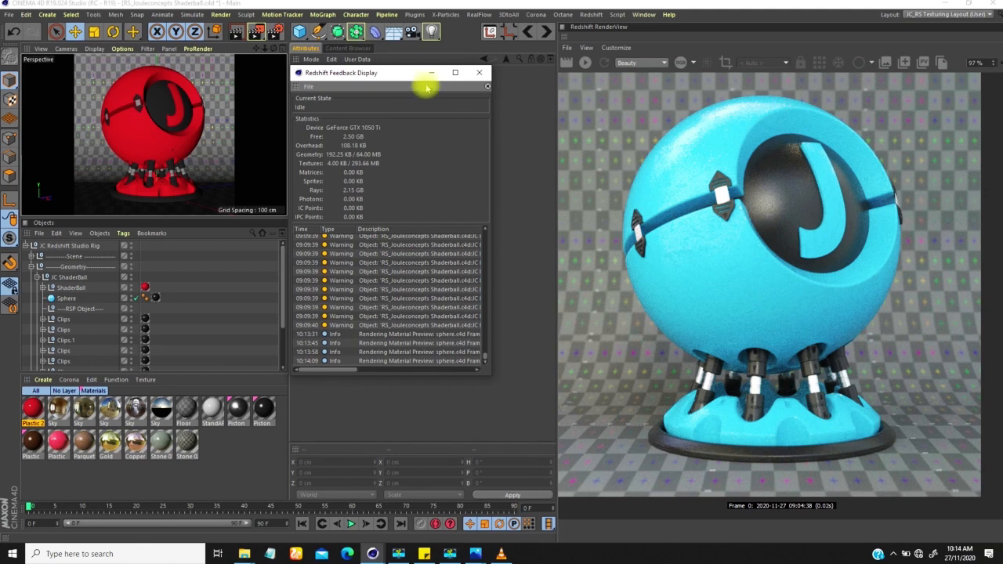
pyautogui.moveTo(408, 76)
pyautogui.mouseDown()
pyautogui.moveTo(412, 85)
pyautogui.moveTo(407, 76)
pyautogui.mouseUp()
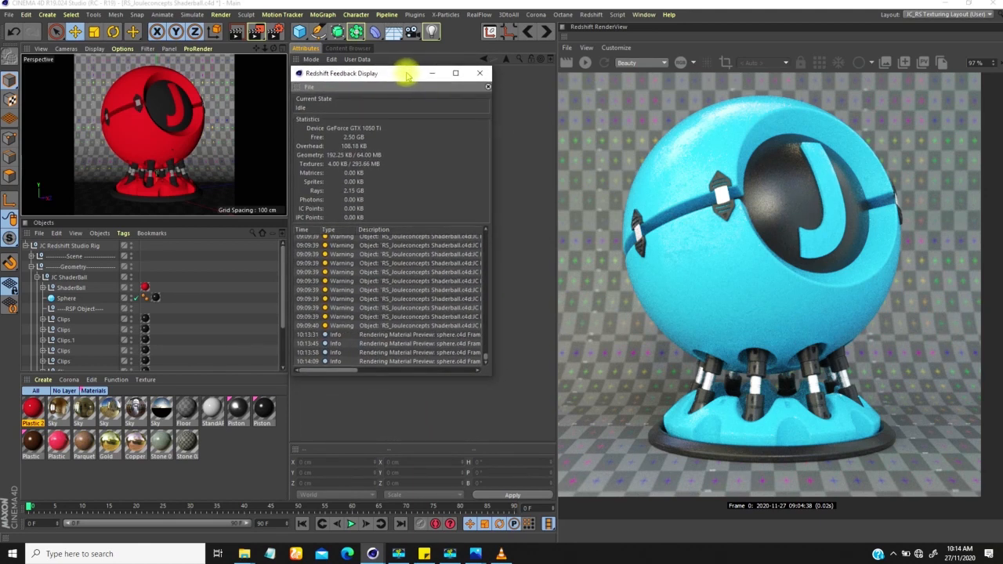